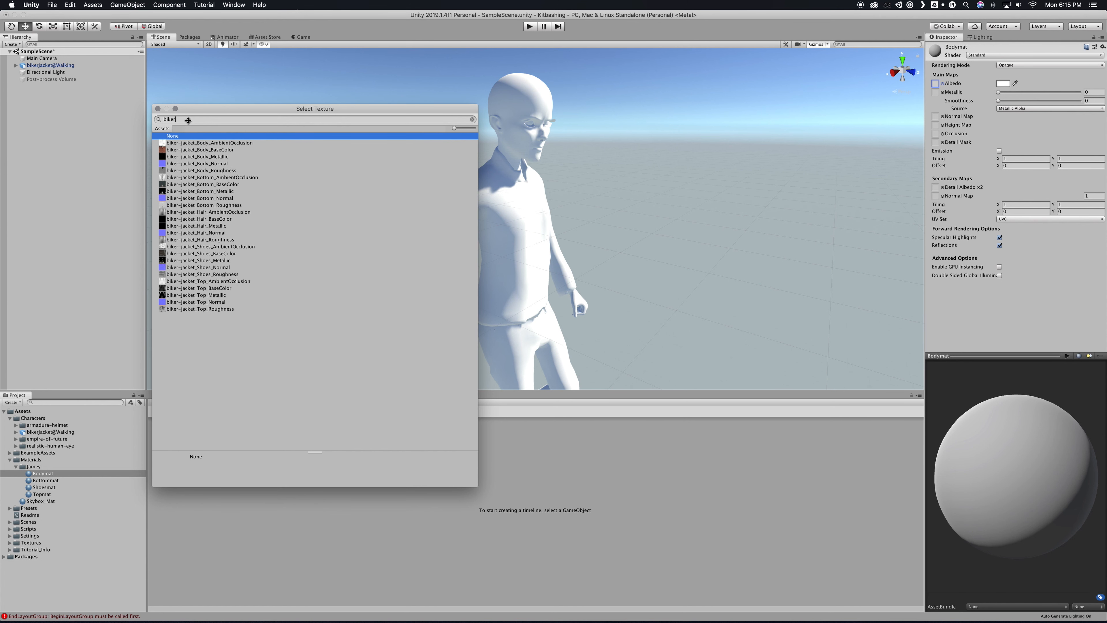
Step: Assign biker-jacket_Body_BaseColor as the albedo map and biker-jacket_Body_Metallic as the metallic map of Bodymat
left_click(200, 150)
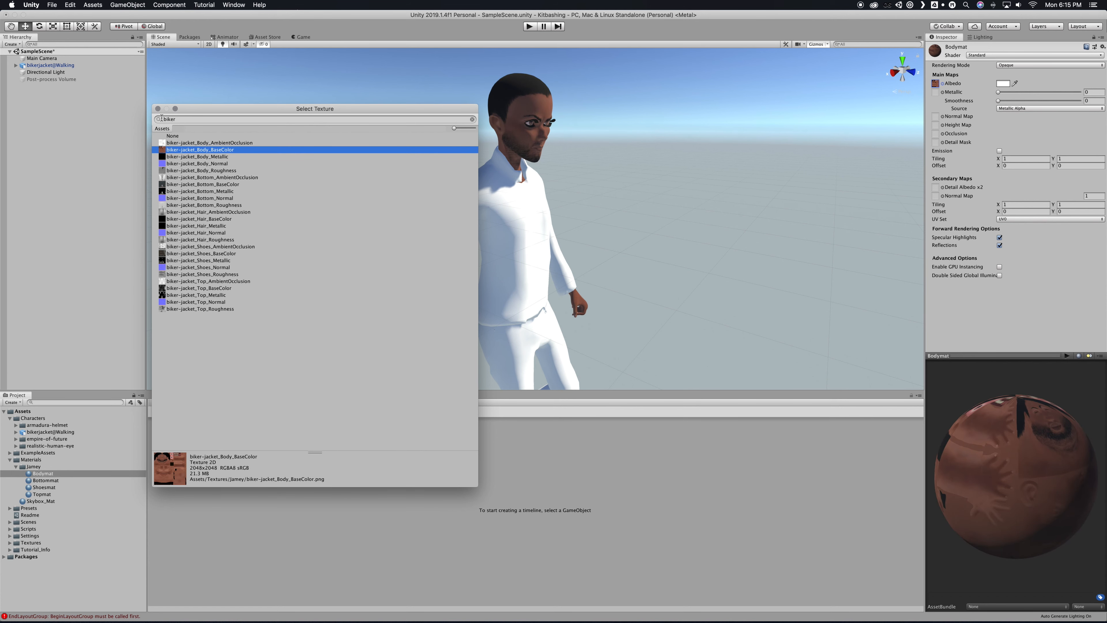
left_click(158, 109)
left_click(942, 92)
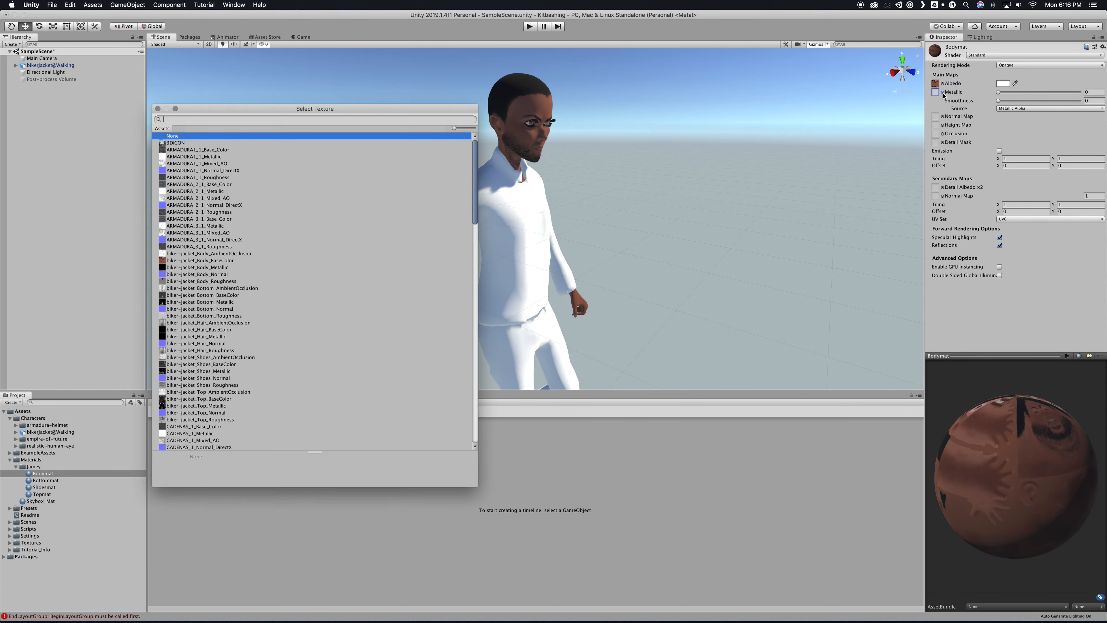
type("buker")
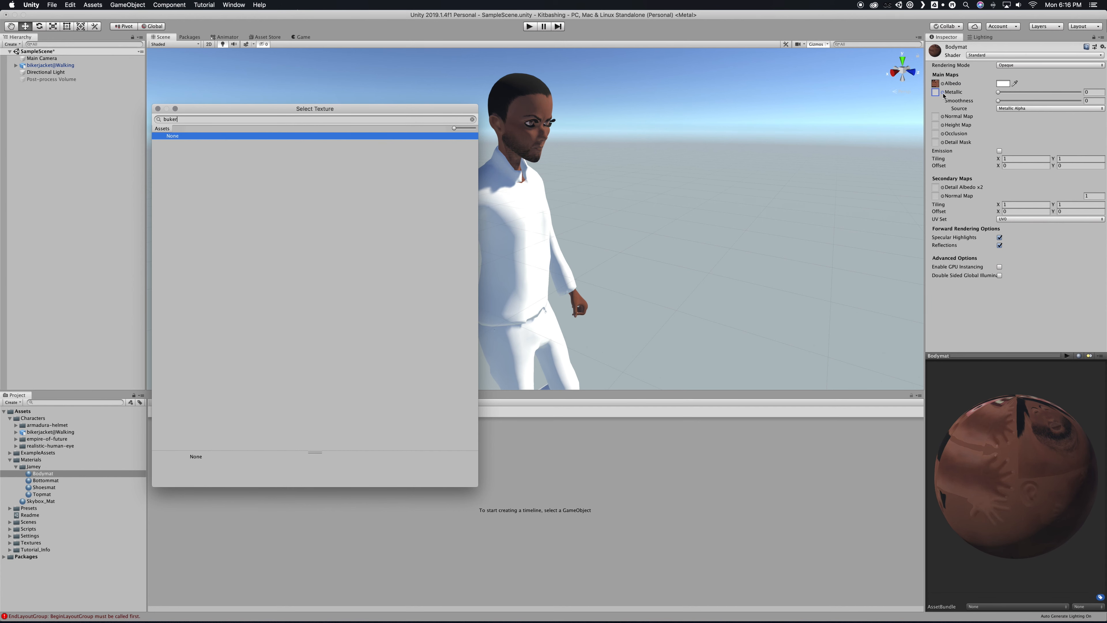
key("BackSpace")
key("BackSpace")
key("BackSpace")
key("BackSpace")
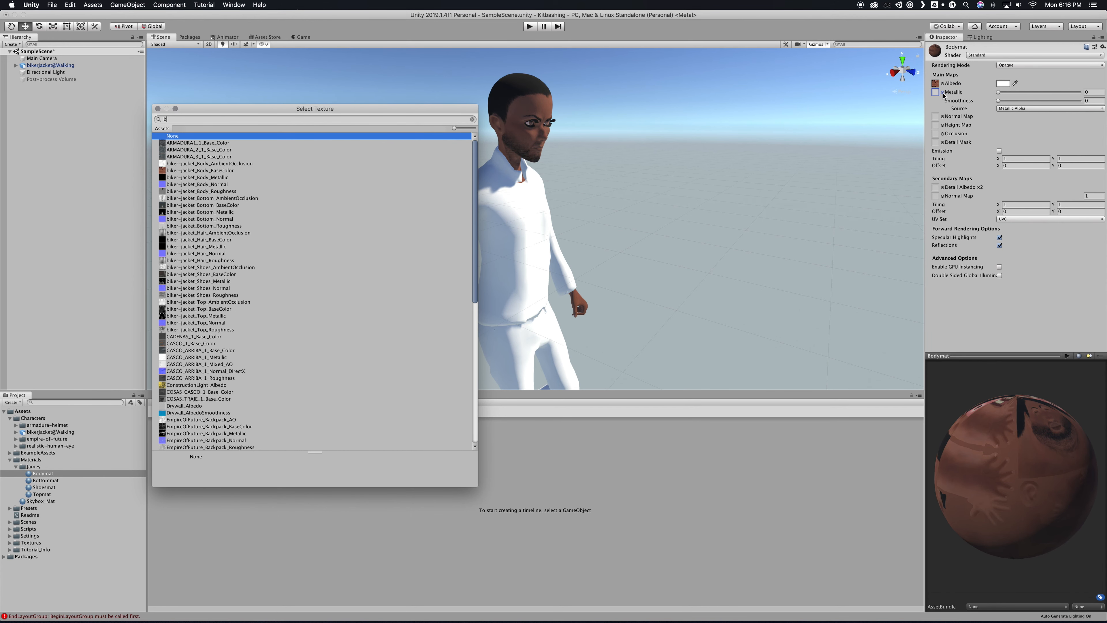
type("iker")
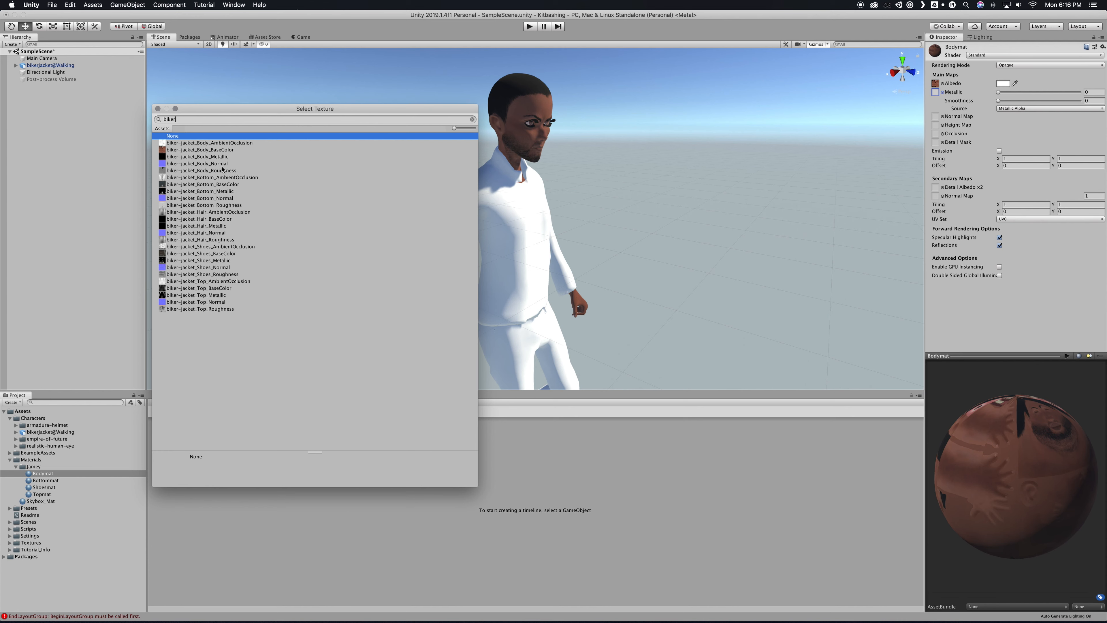
left_click(214, 157)
left_click(158, 108)
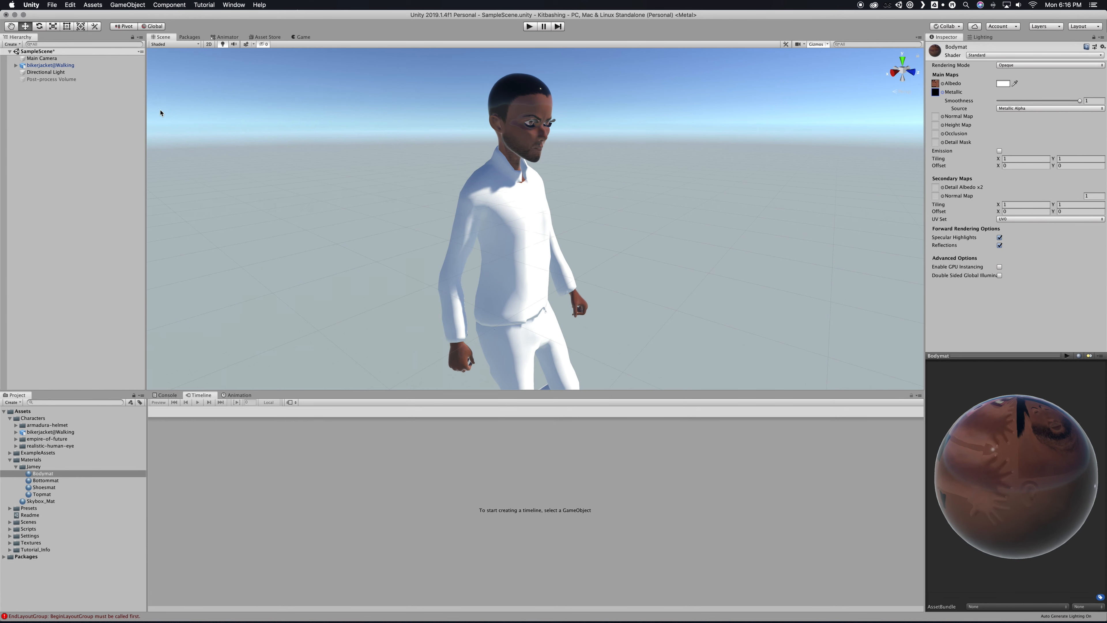
Step: Assign biker-jacket_Body_Normal as the normal map and biker-jacket_Body_AmbientOcclusion as the occlusion map of Bodymat
left_click(943, 116)
type("biker")
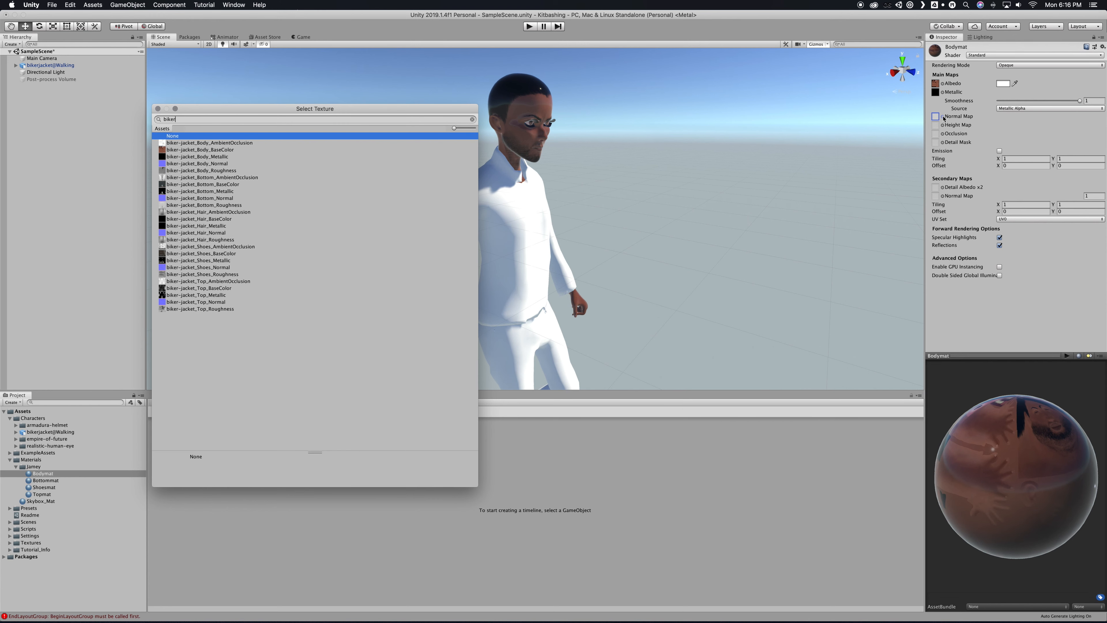
double_click(197, 164)
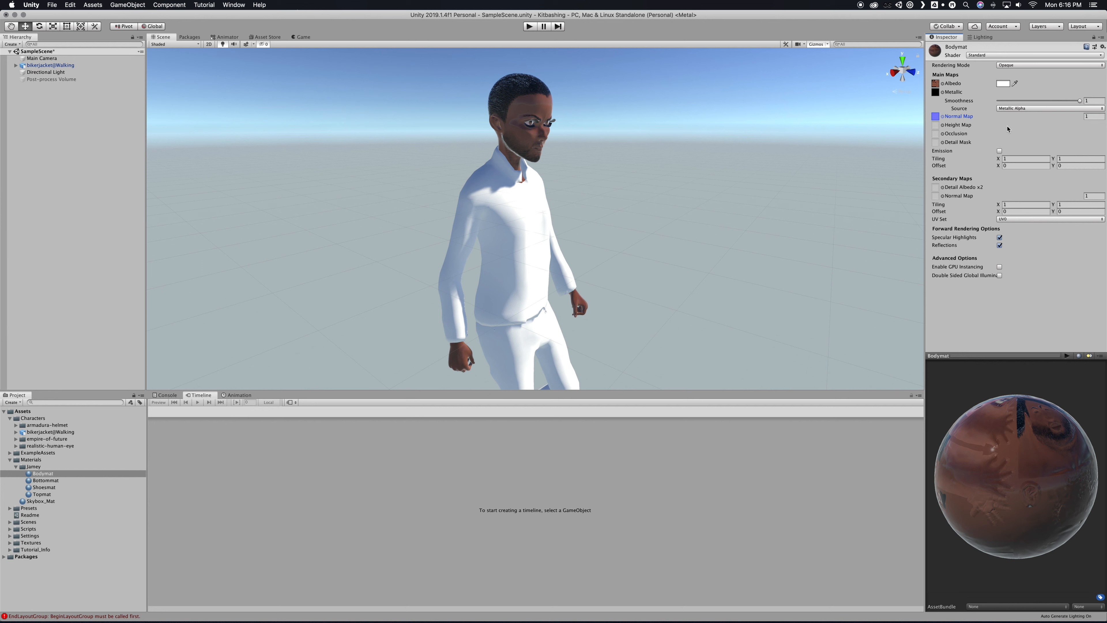
left_click(943, 135)
type("biker")
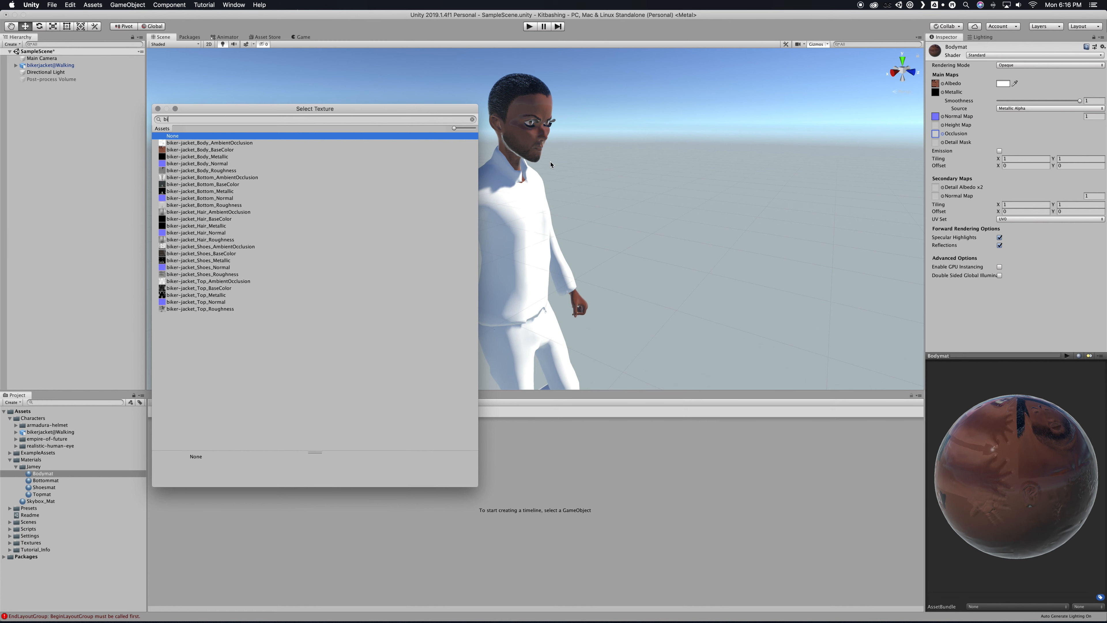
double_click(220, 145)
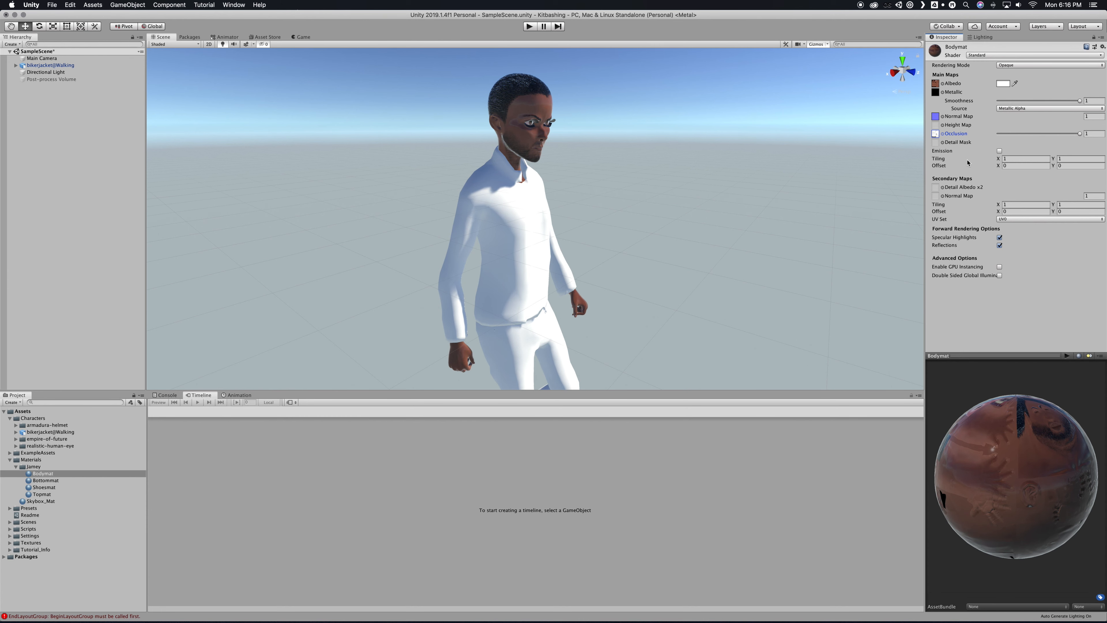
Step: Switch Bodymat's smoothness source to Albedo Alpha and lower its smoothness to about 0.3
right_click_drag(499, 155, 517, 77)
scroll(531, 137, "up", 5)
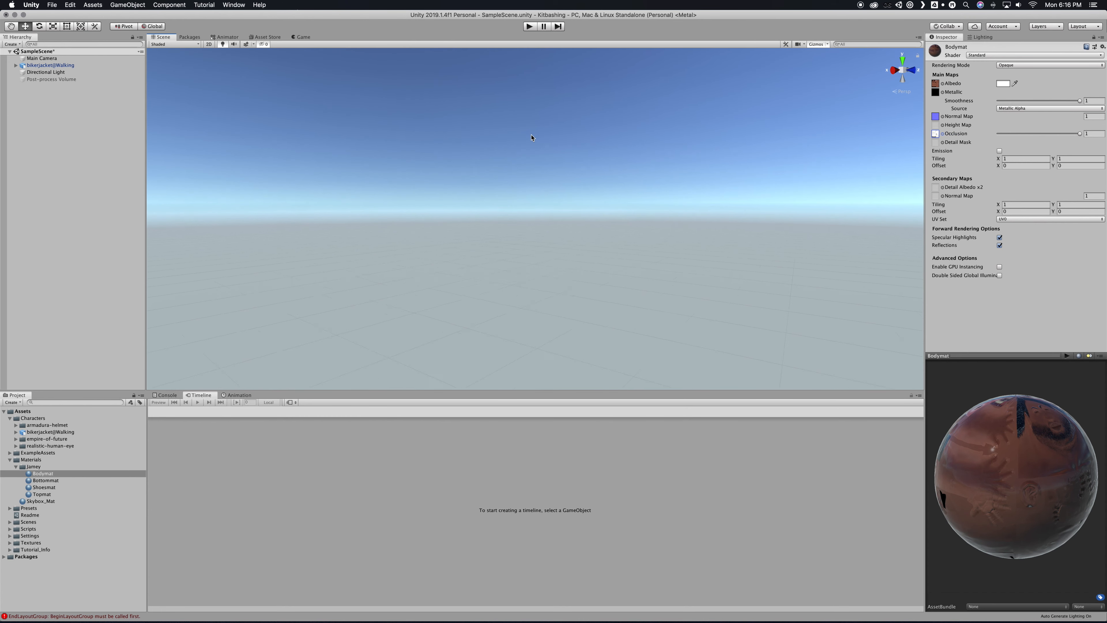
scroll(532, 137, "down", 3)
right_click_drag(543, 138, 530, 139)
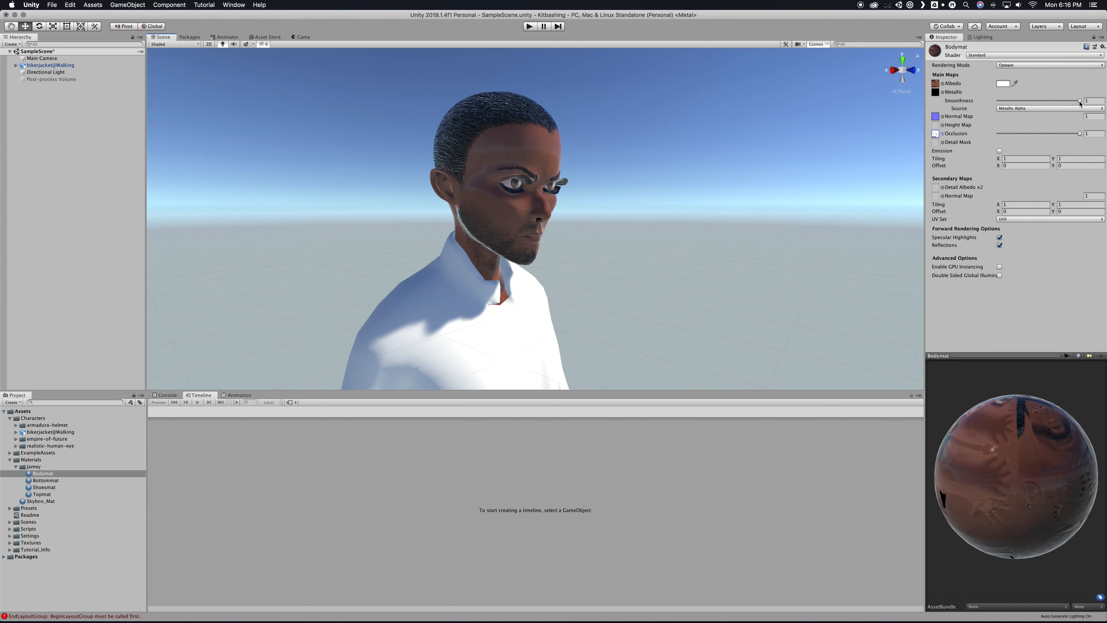
left_click_drag(1080, 102, 1035, 104)
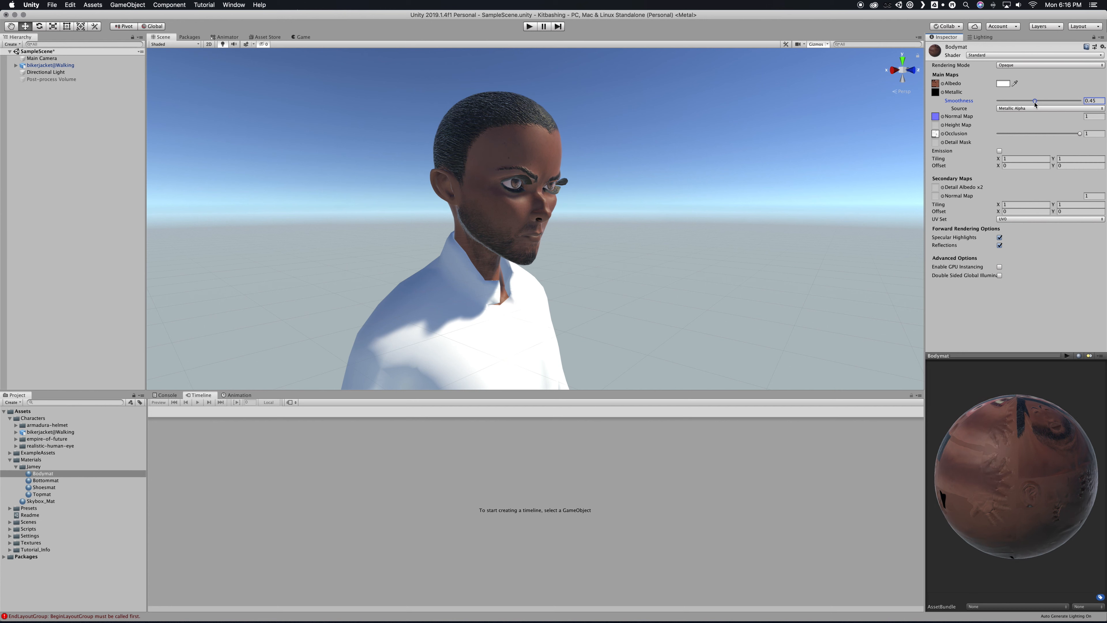
left_click(1035, 108)
left_click(1039, 116)
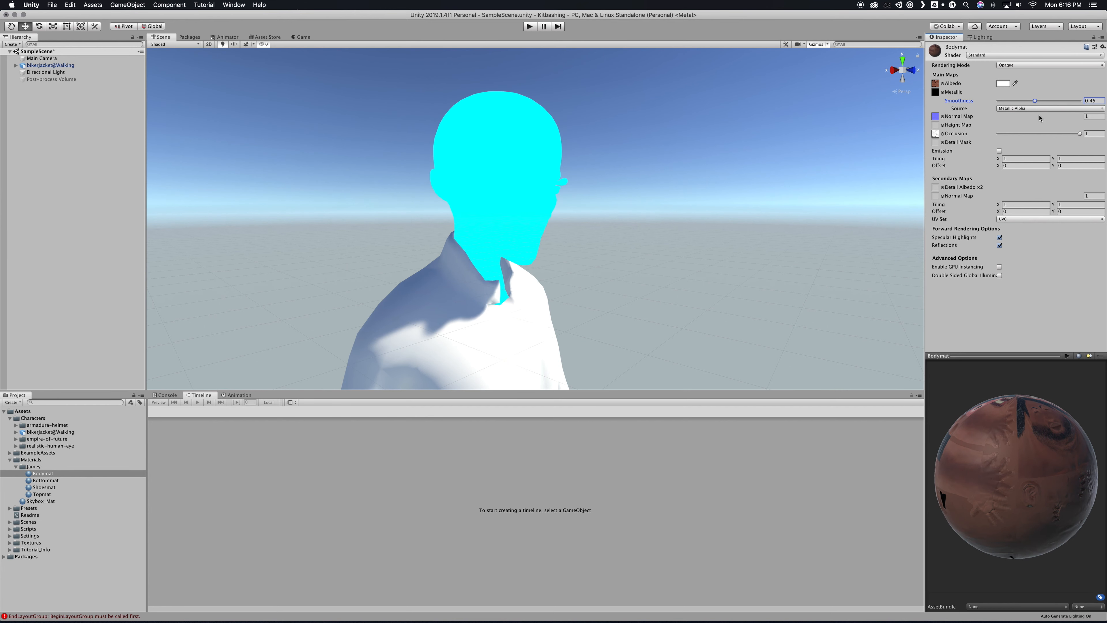
mouse_move(1036, 101)
left_mouse_down()
mouse_move(1069, 104)
mouse_move(1043, 105)
left_mouse_up()
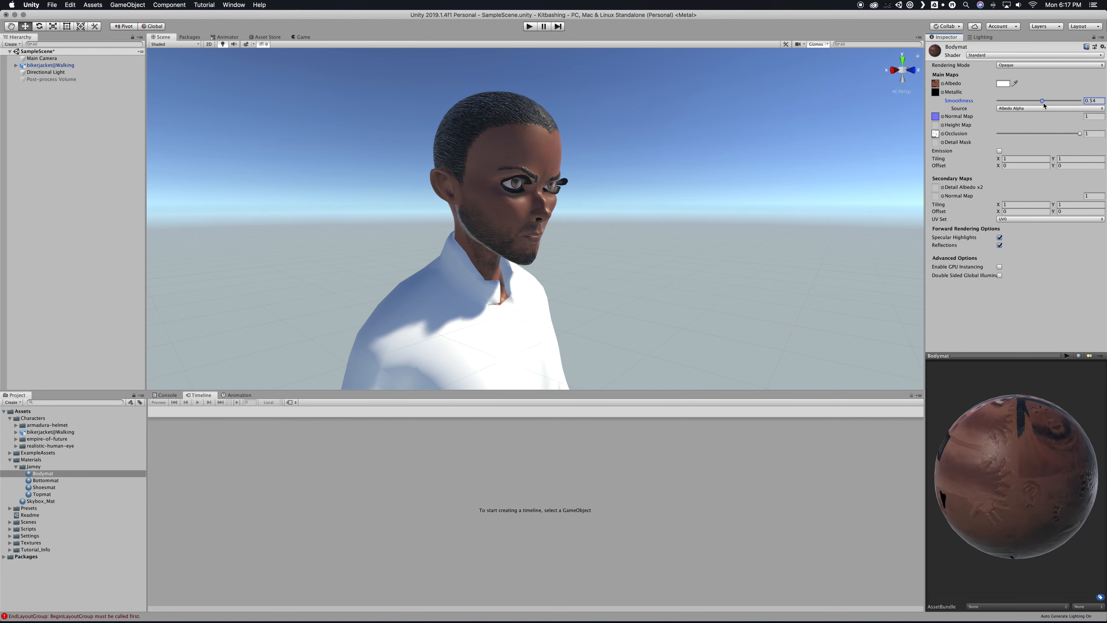
middle_click_drag(762, 212, 861, 214)
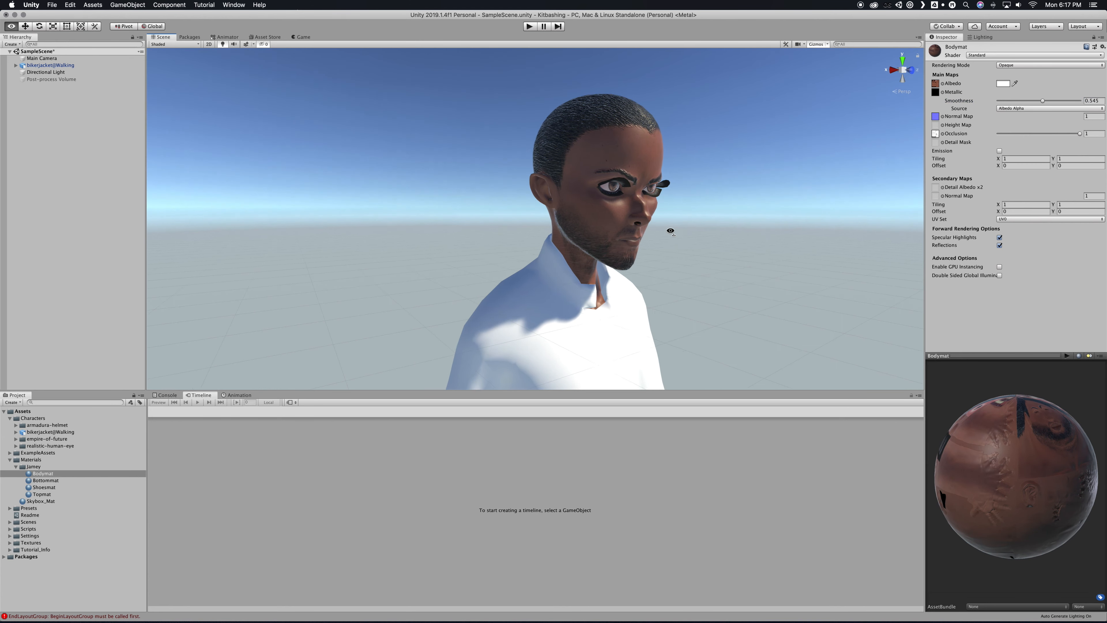
mouse_move(1041, 102)
left_mouse_down()
mouse_move(1011, 102)
mouse_move(1023, 101)
left_mouse_up()
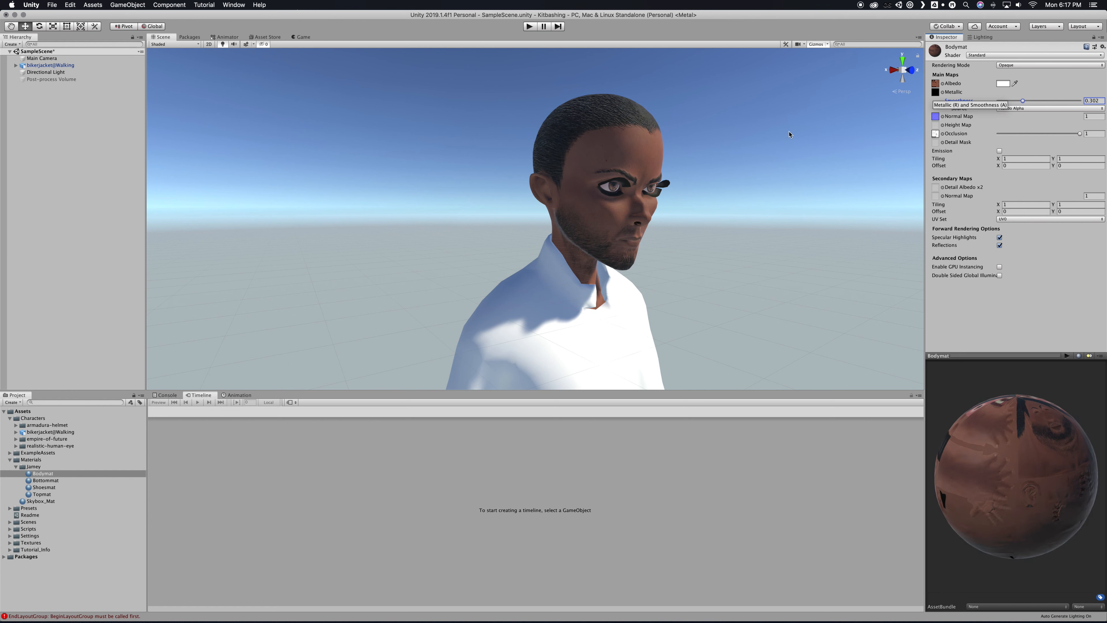
Step: Examine the textured character from several angles and distances
right_click_drag(759, 216, 842, 201)
scroll(734, 197, "down", 6)
scroll(842, 201, "down", 6)
right_click_drag(694, 195, 735, 186)
scroll(711, 206, "up", 2)
scroll(708, 194, "up", 5)
scroll(735, 186, "up", 3)
scroll(735, 187, "up", 3)
scroll(734, 185, "down", 5)
scroll(734, 186, "up", 6)
right_click_drag(734, 186, 734, 176)
scroll(734, 175, "up", 5)
scroll(734, 175, "down", 4)
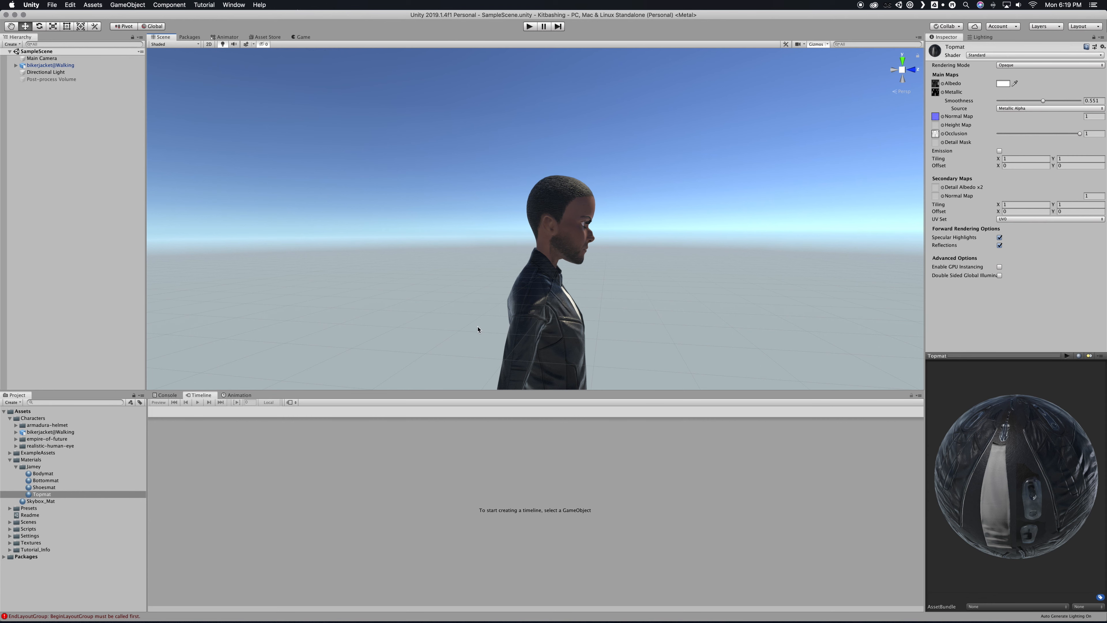
Step: Create a new material named Eyelashes in the Jamey materials folder
right_click_drag(605, 290, 518, 255)
left_click(512, 276)
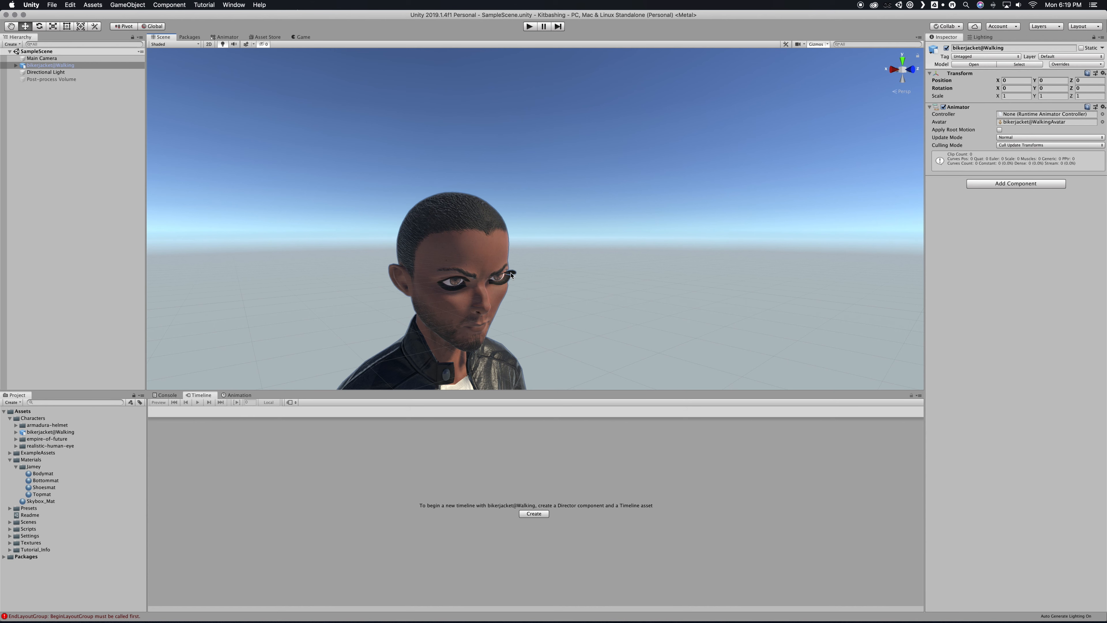
scroll(482, 284, "up", 5)
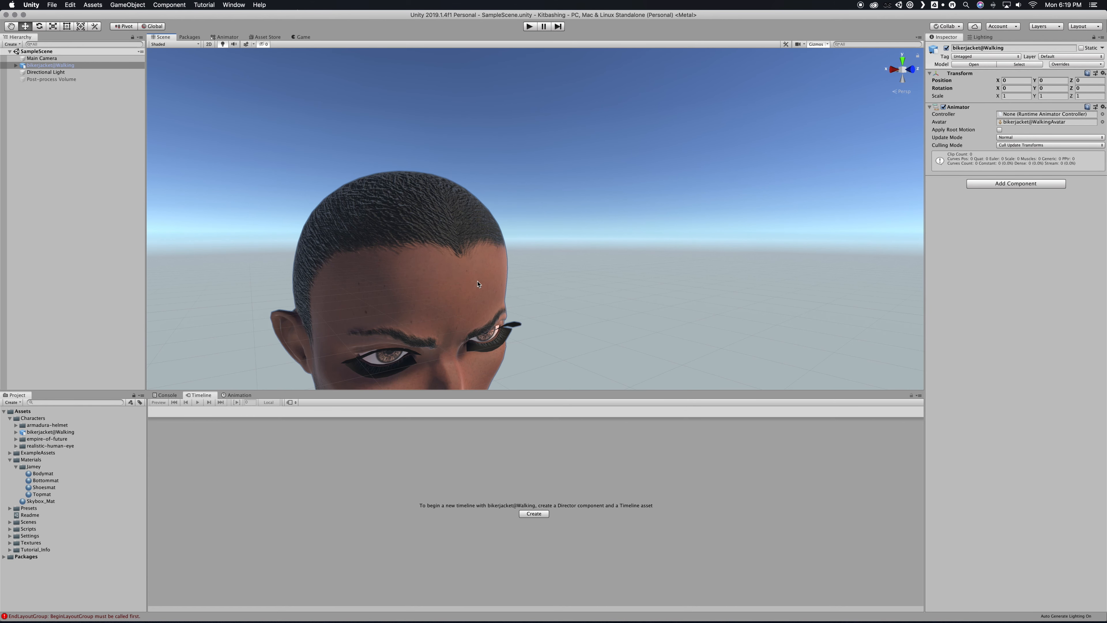
right_click_drag(477, 284, 474, 315)
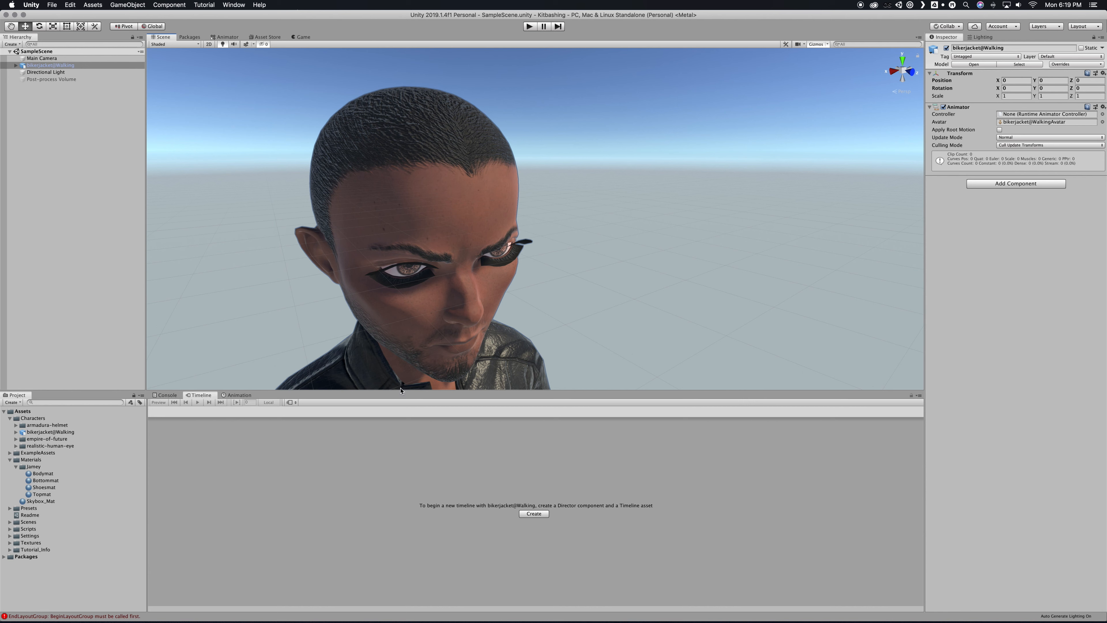
left_click(29, 470)
right_click(29, 470)
mouse_move(79, 424)
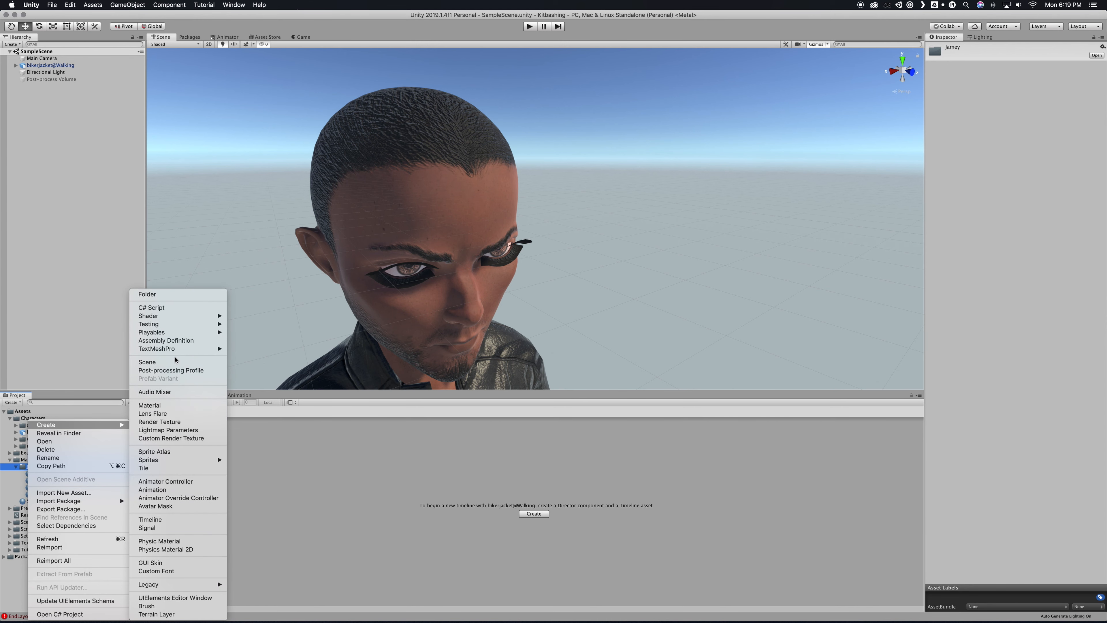
left_click(175, 405)
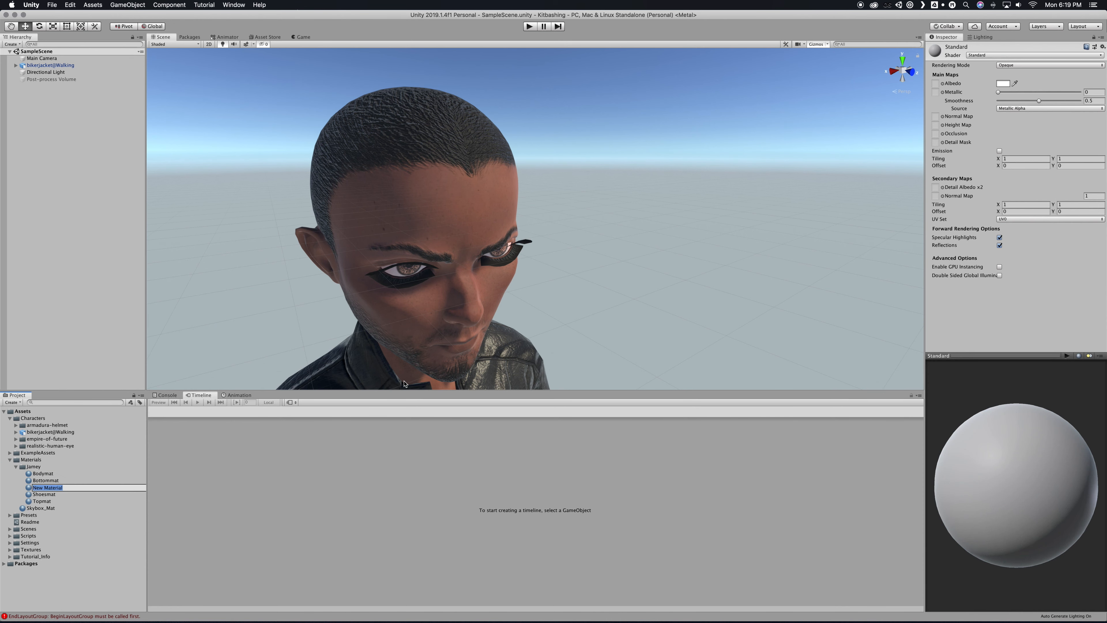
type("Eyelashes")
key("Return")
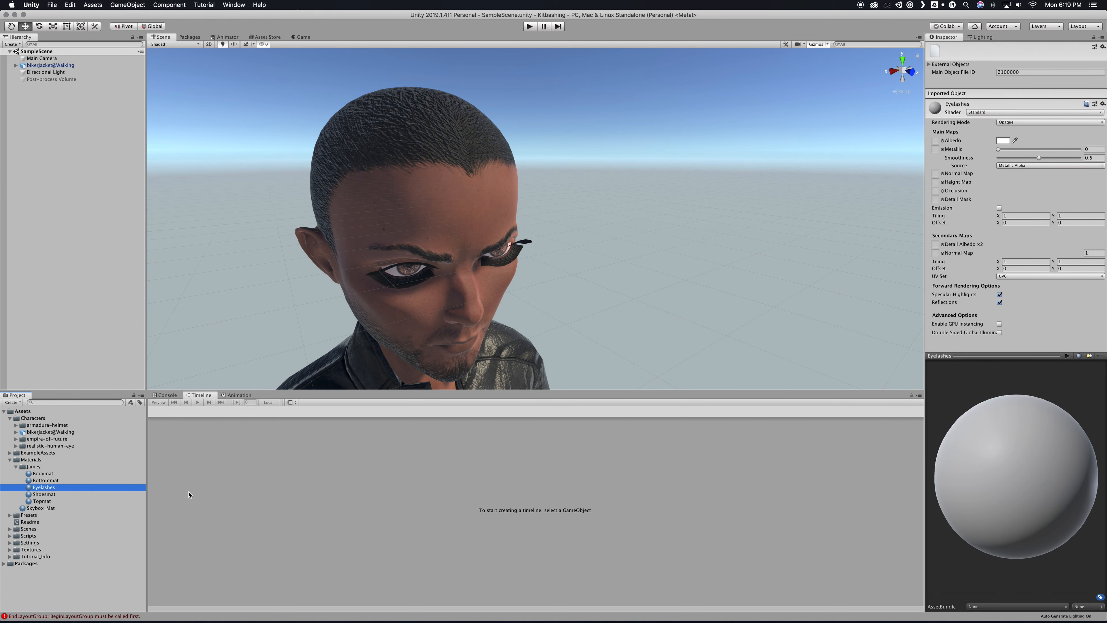
Step: Assign biker-jacket_Body_BaseColor as the albedo map and biker-jacket_Body_Metallic as the metallic map of the Eyelashes material
left_click(942, 141)
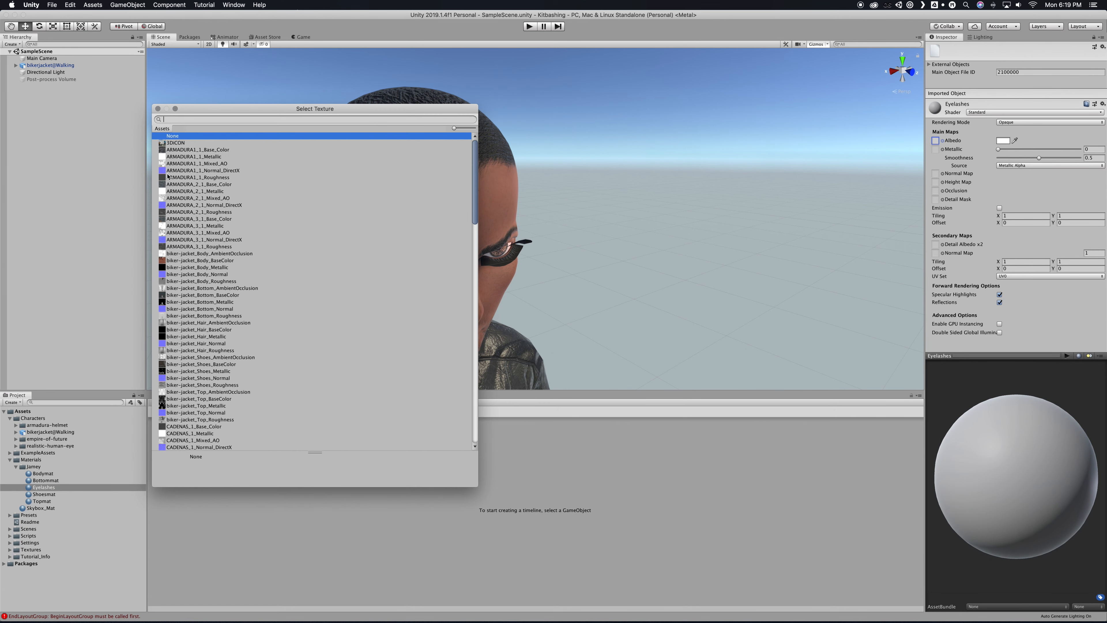
type("biker")
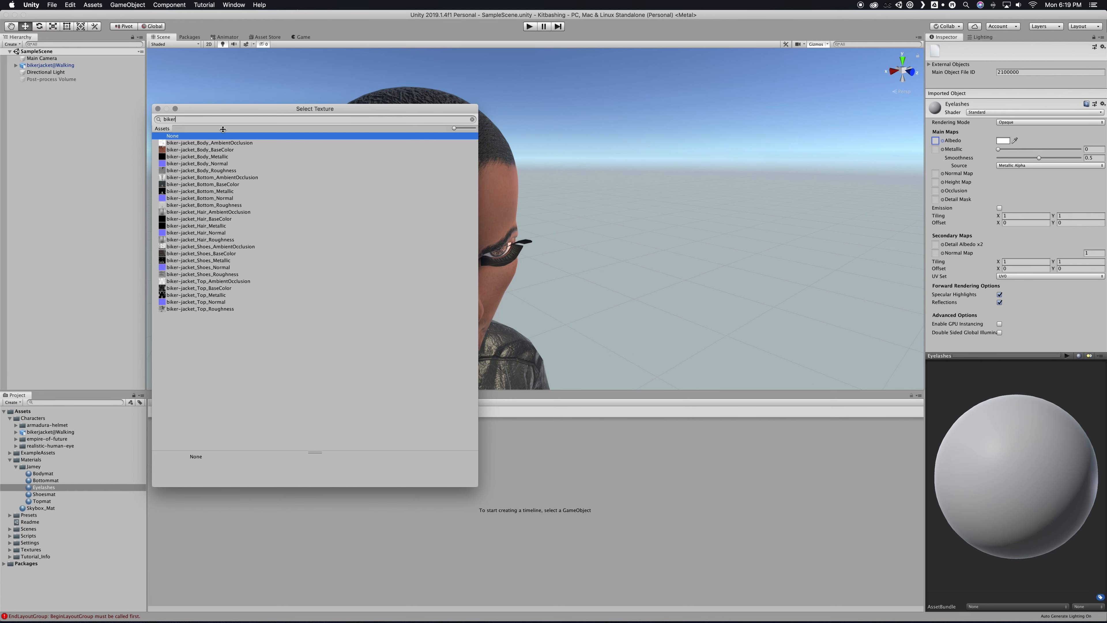
left_click_drag(223, 114, 127, 77)
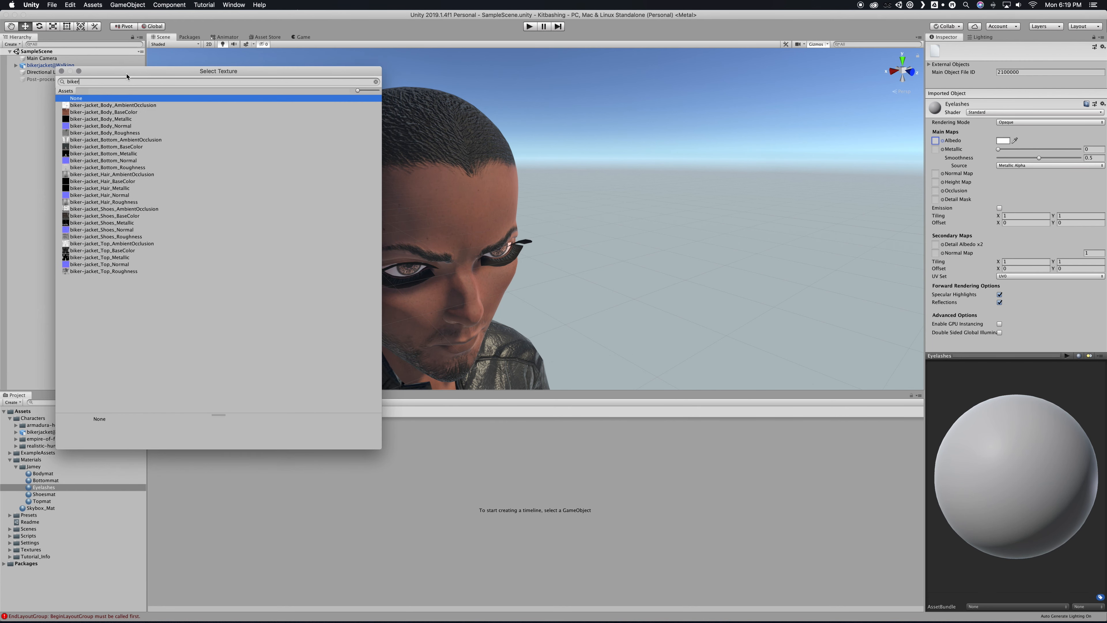
double_click(126, 112)
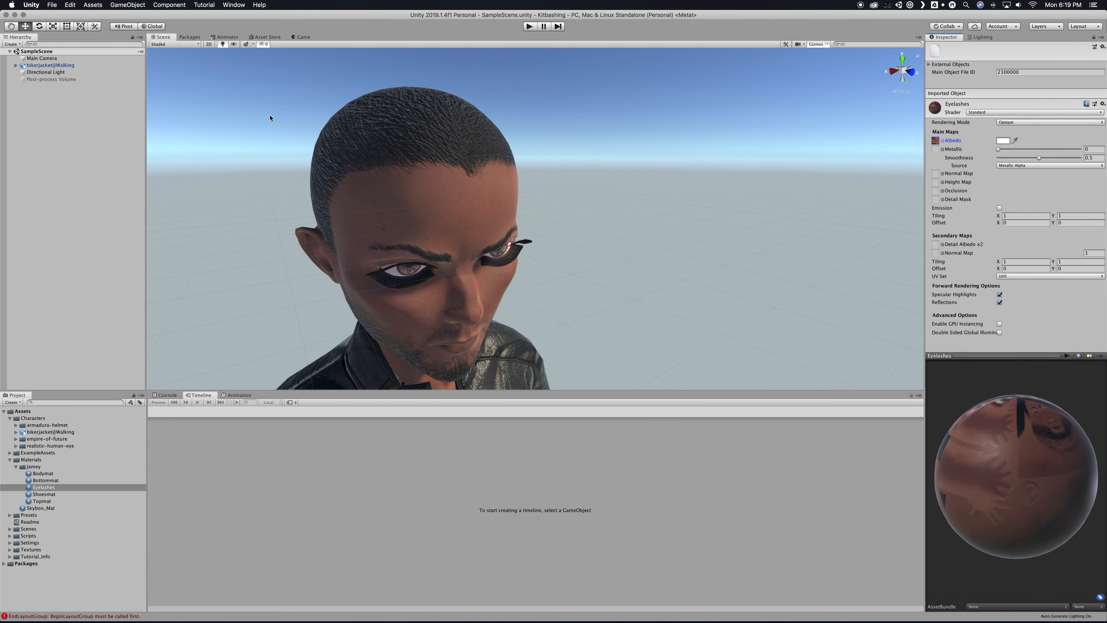
left_click(942, 150)
type("biker")
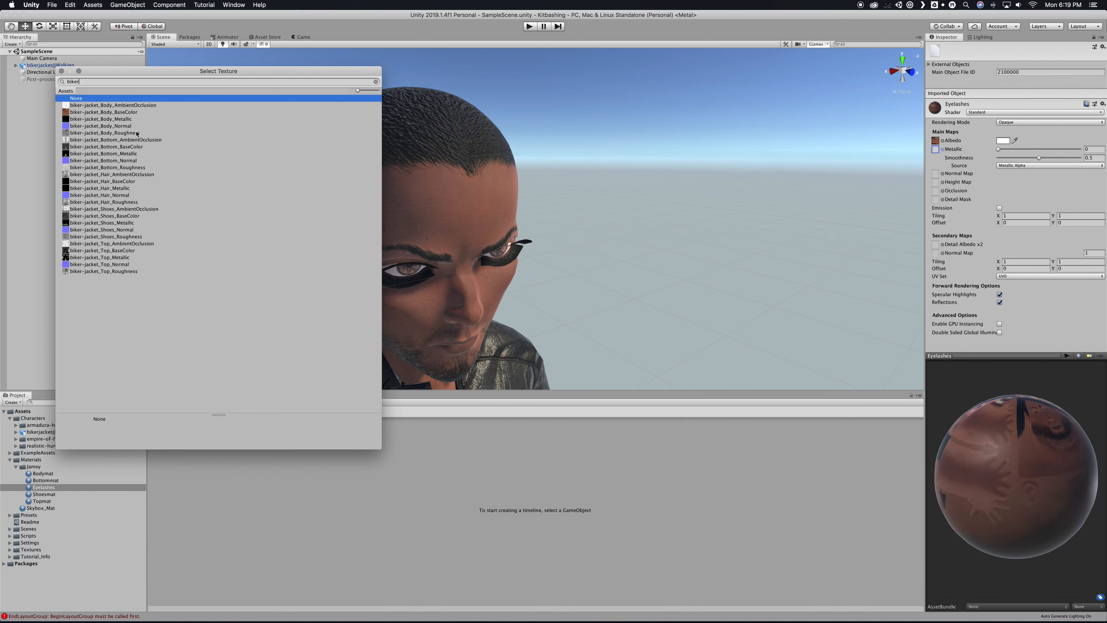
double_click(126, 119)
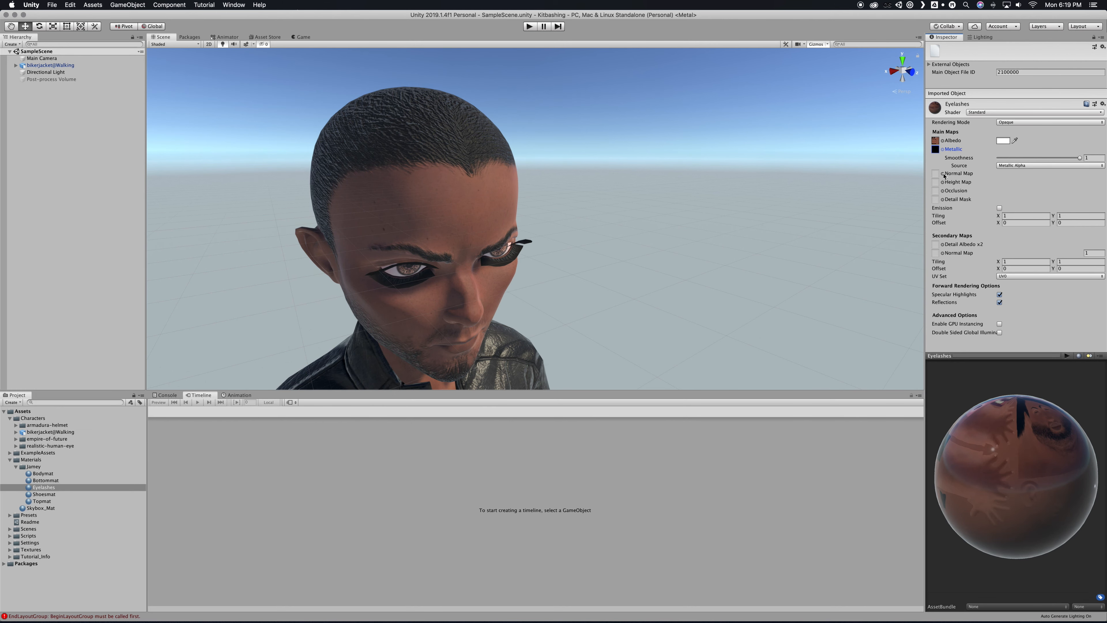
Step: Complete the Eyelashes material with the biker-jacket_Body_Normal map and the body's ambient occlusion map, using Transparent rendering mode
left_click(943, 174)
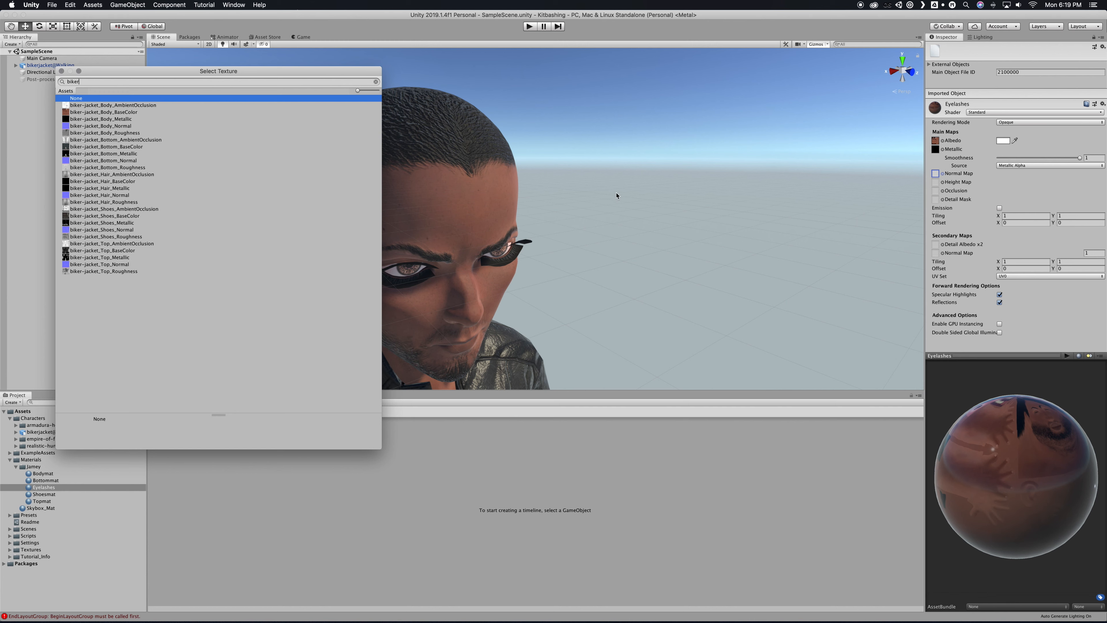
double_click(104, 125)
left_click(943, 191)
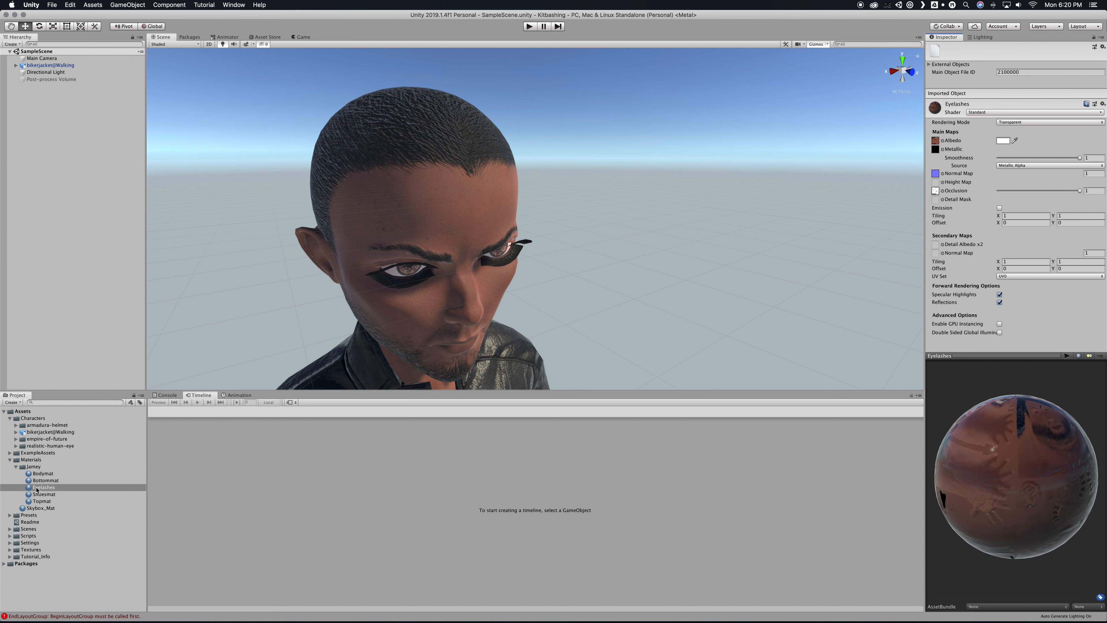
Step: Apply the Eyelashes material to the character's eyelashes in the scene and inspect the eyes up close
left_click_drag(30, 489, 394, 287)
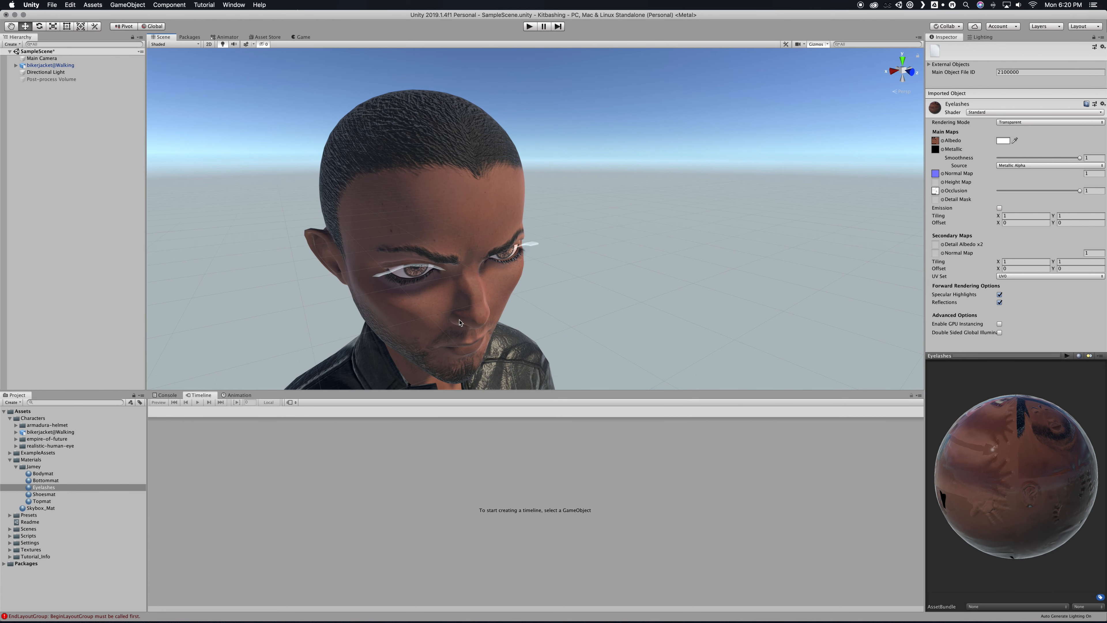
scroll(459, 322, "up", 8)
scroll(459, 321, "down", 15)
right_click_drag(460, 322, 458, 301)
scroll(458, 301, "up", 8)
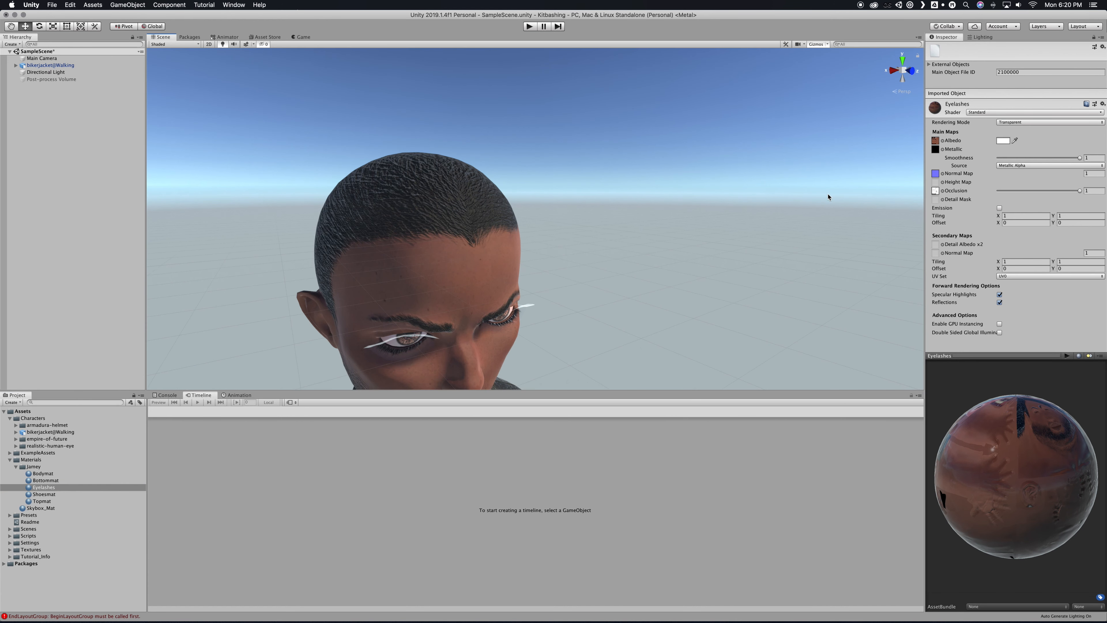
Step: Change the Eyelashes material's rendering mode to Fade and check the eyelashes on the character's face
left_click(1039, 122)
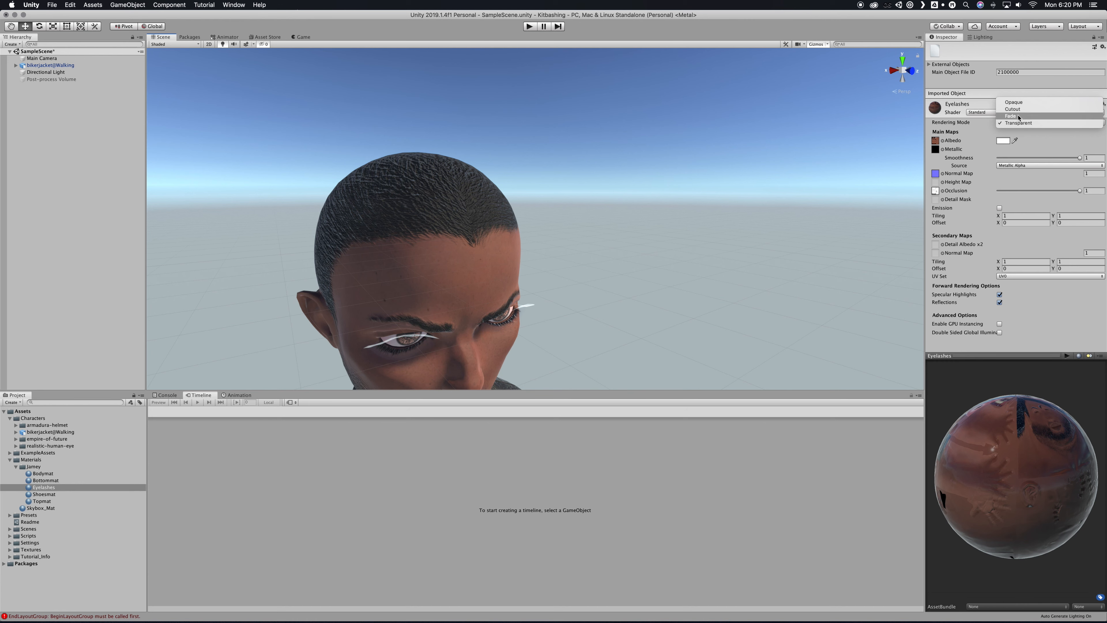
left_click(1010, 116)
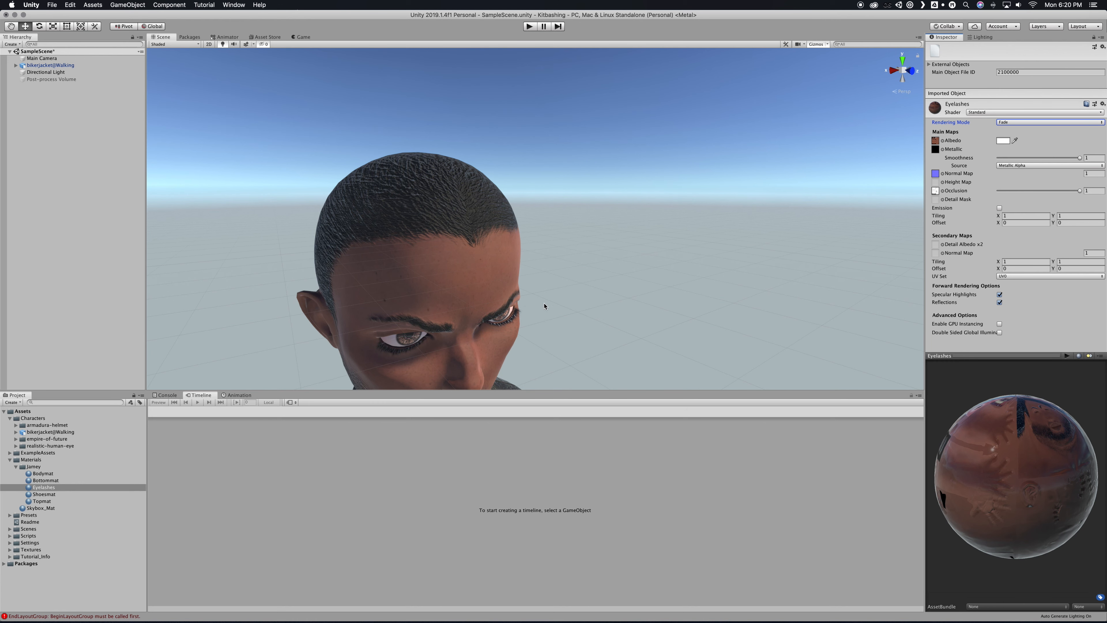
scroll(543, 306, "down", 5)
right_click_drag(544, 306, 523, 291)
scroll(525, 343, "up", 12)
scroll(522, 291, "down", 10)
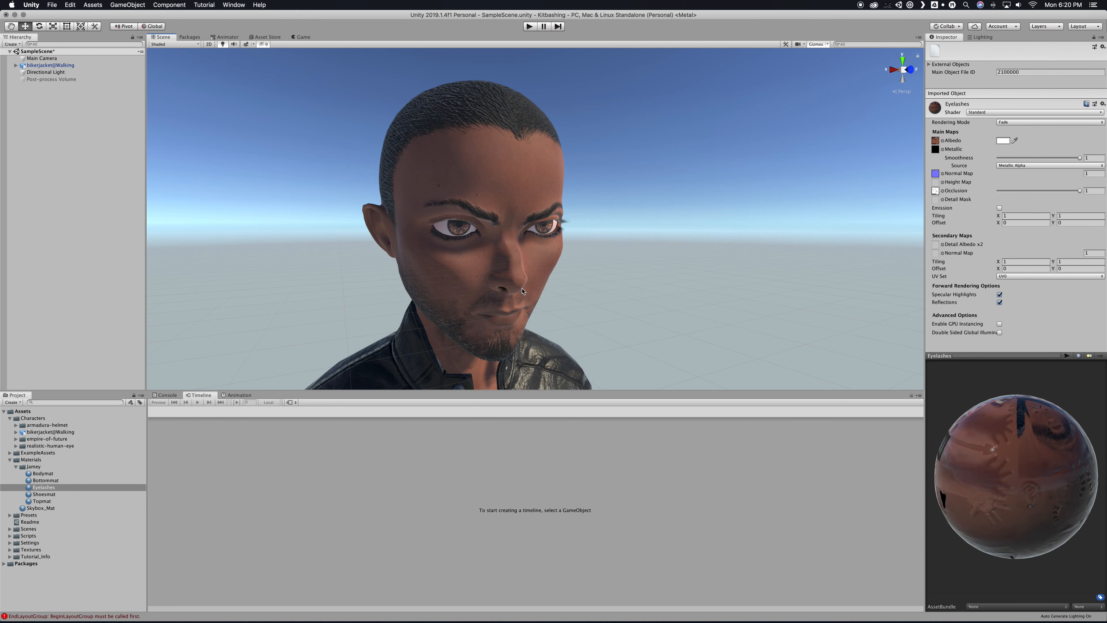
scroll(523, 291, "down", 3)
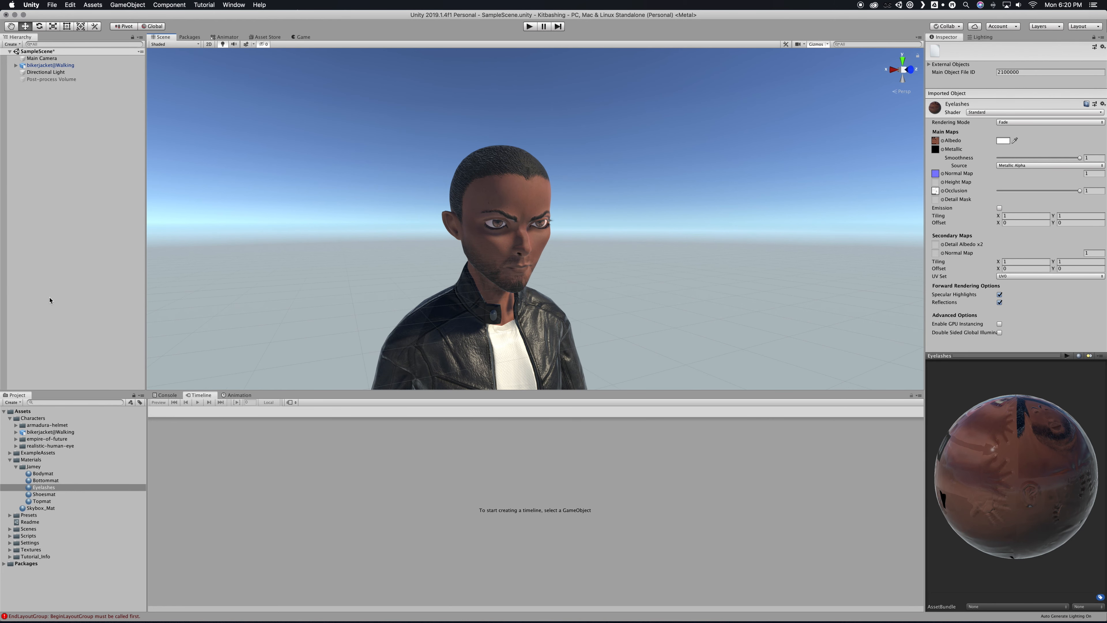
Step: Set the Eyelashes material's smoothness to about 0.133 and check the character's face
left_click(62, 300)
mouse_move(352, 286)
right_mouse_down()
mouse_move(392, 286)
mouse_move(364, 286)
right_mouse_up()
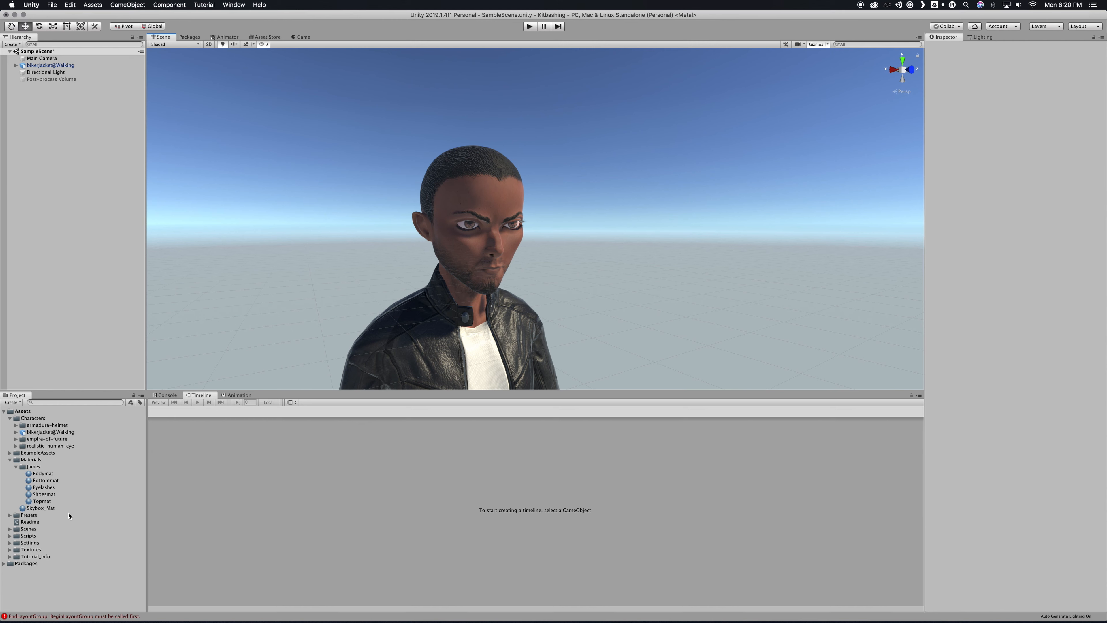
left_click(56, 487)
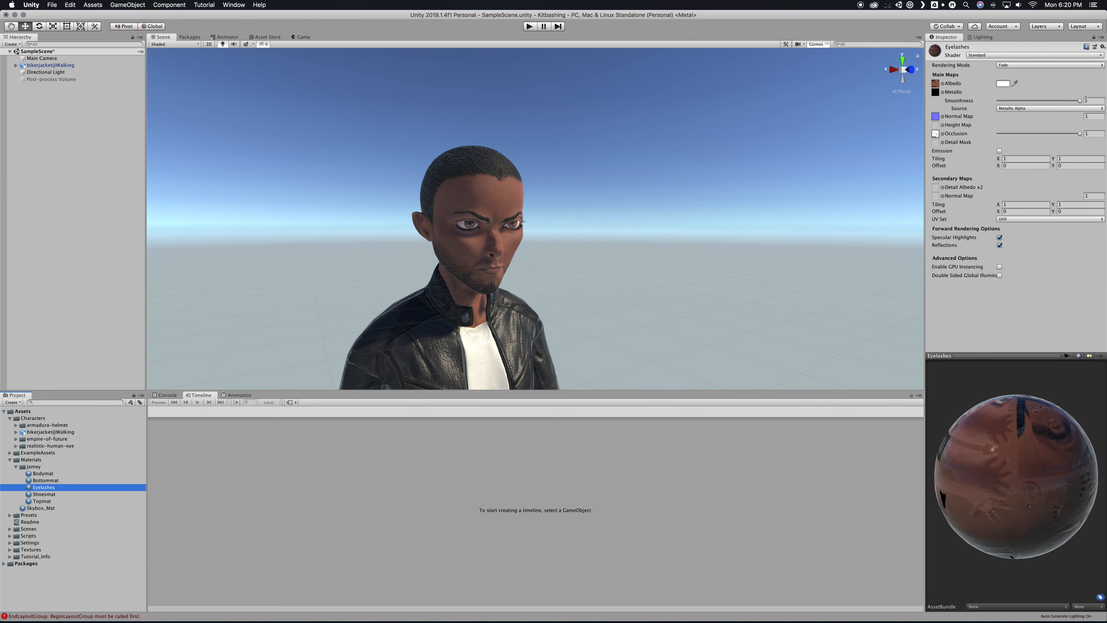
left_click_drag(1080, 101, 1022, 105)
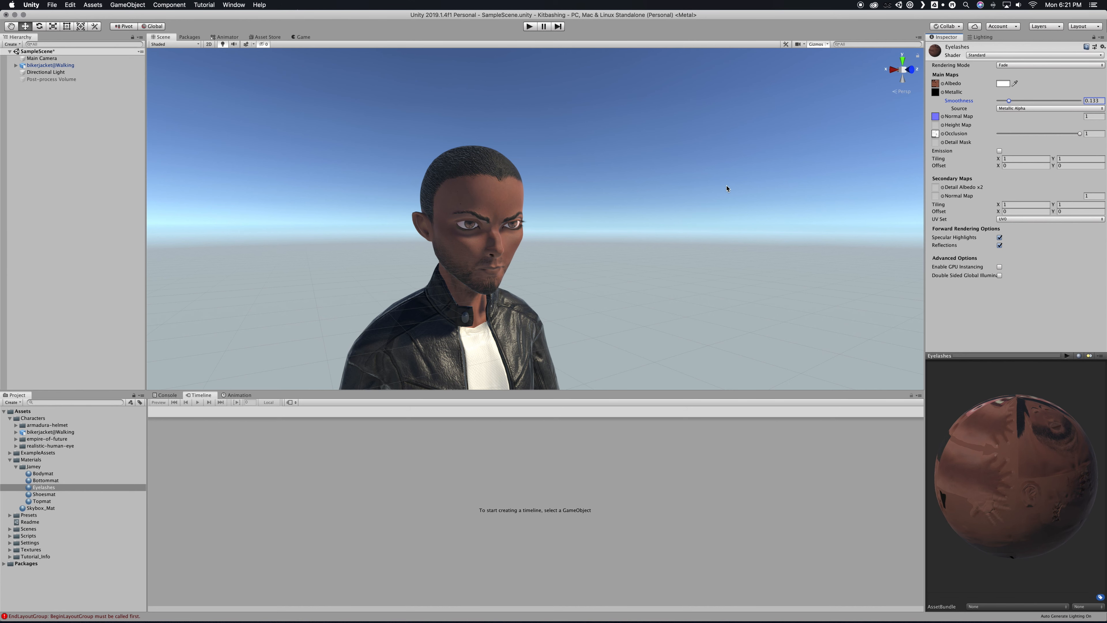
left_click_drag(696, 201, 684, 204, "alt")
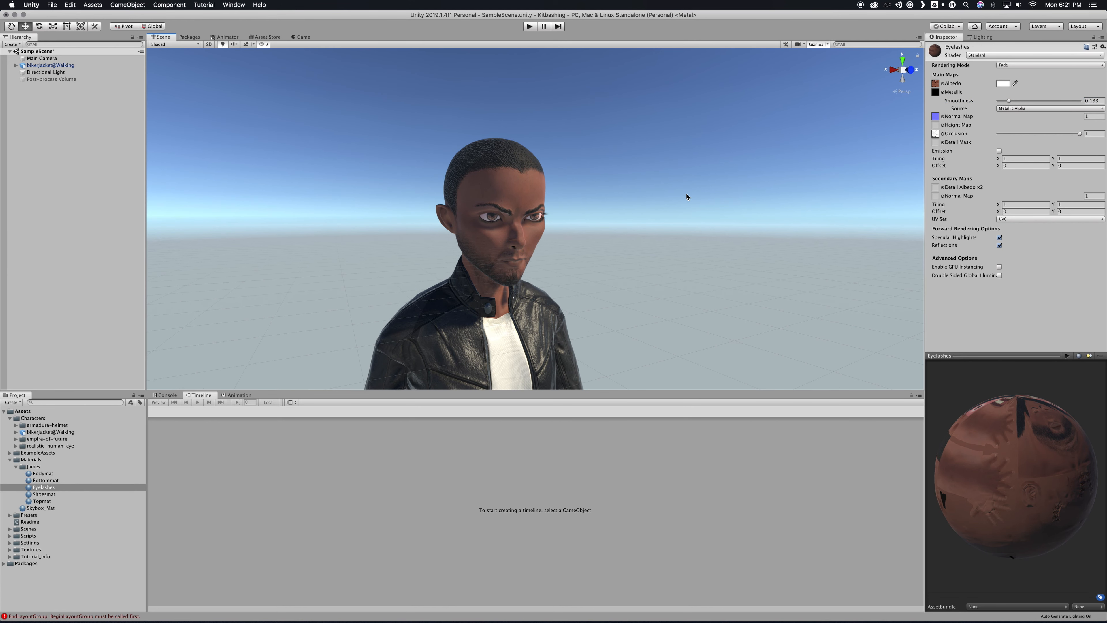
scroll(598, 219, "up", 3)
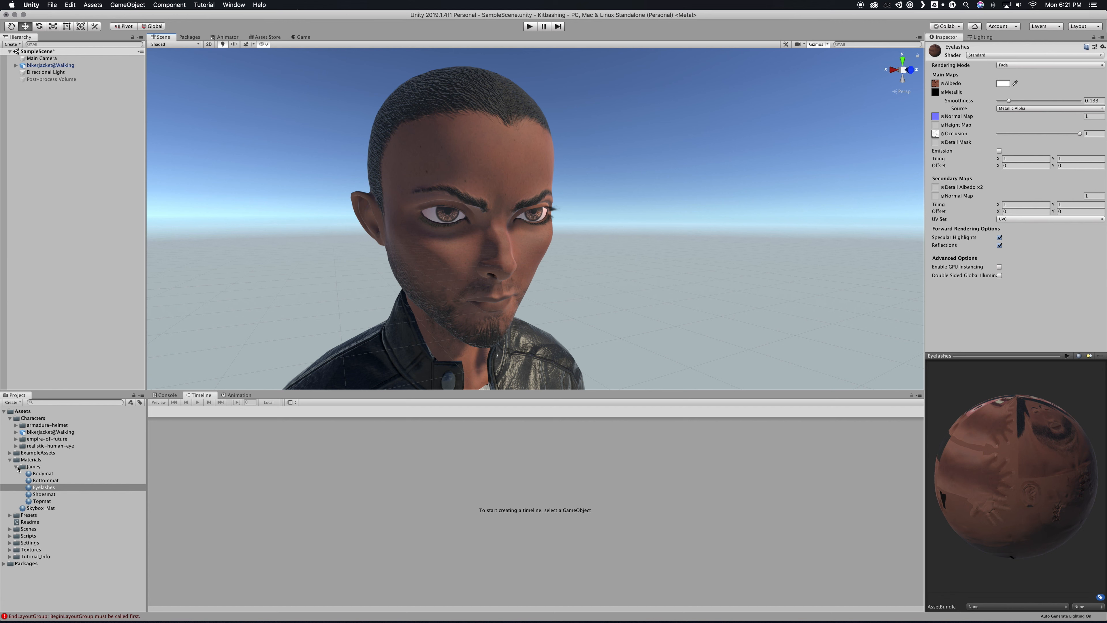
Step: Open the import settings of the Eye model in the realistic-human-eye source folder and preview its shape
left_click(9, 460)
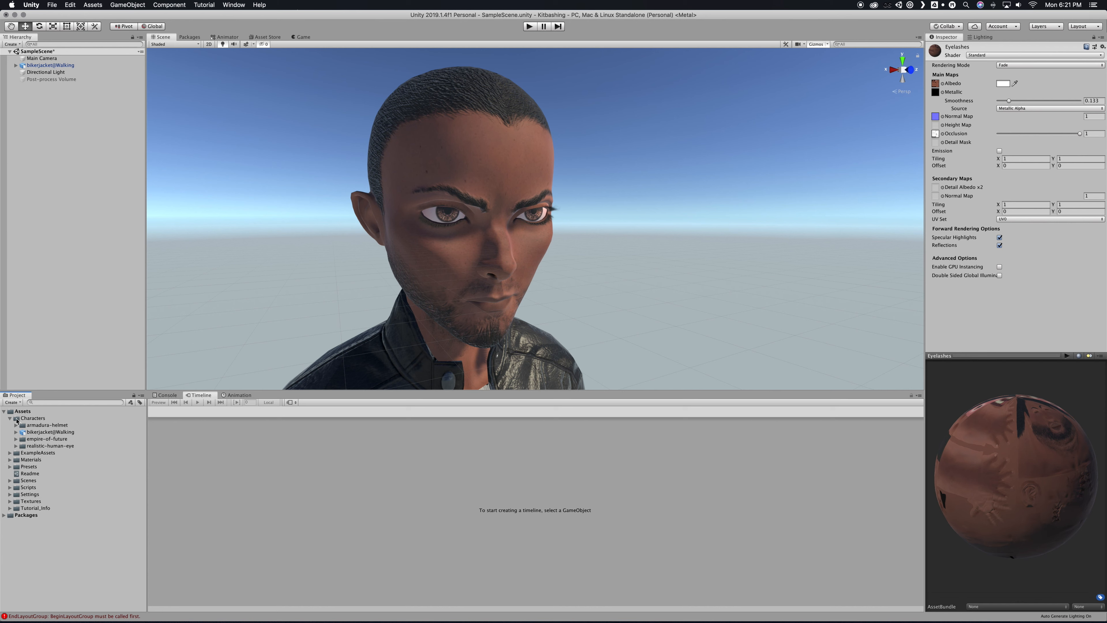
left_click(36, 446)
left_click(15, 446)
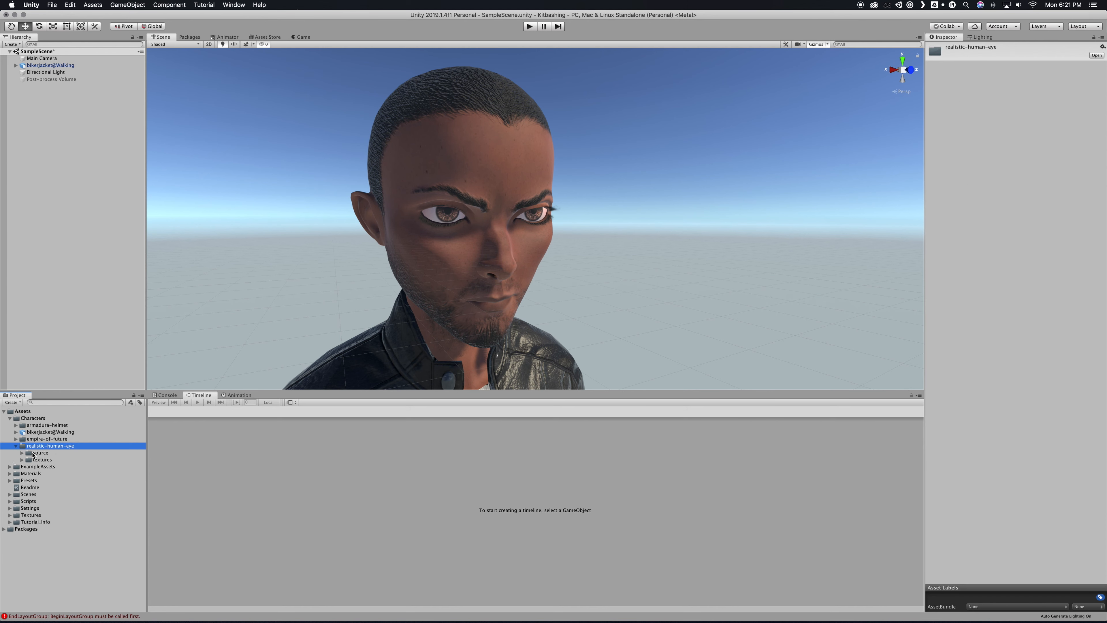
left_click(22, 452)
left_click(46, 461)
left_click_drag(1050, 484, 987, 495)
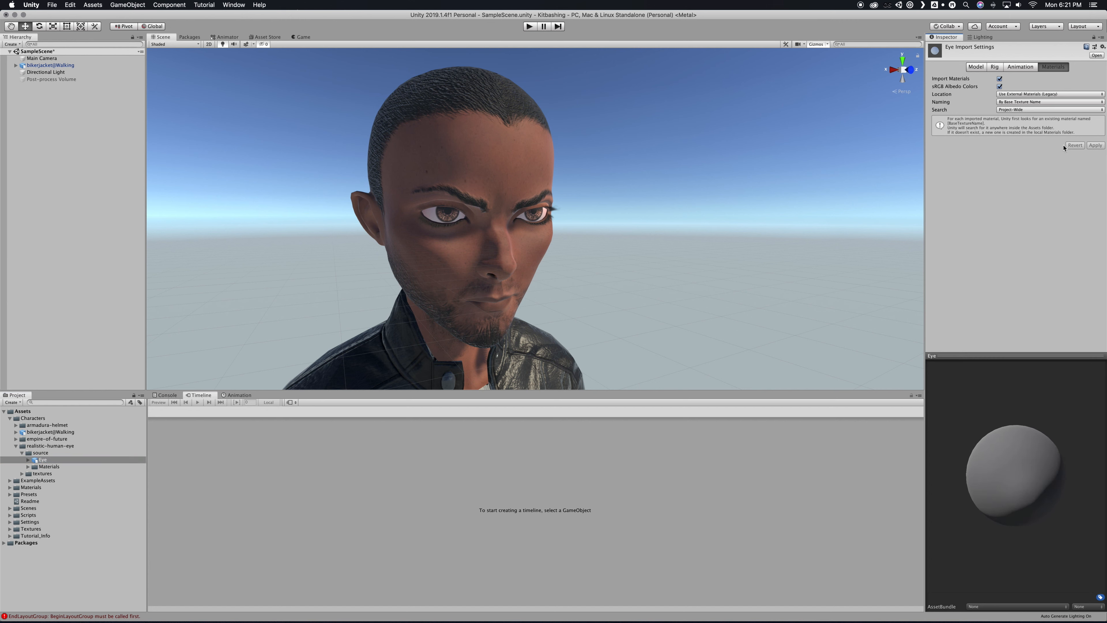
Step: Set the Eye model's material location to Use Embedded Materials, apply the import settings and select its Eyes material
left_click(1031, 97)
left_click(1030, 103)
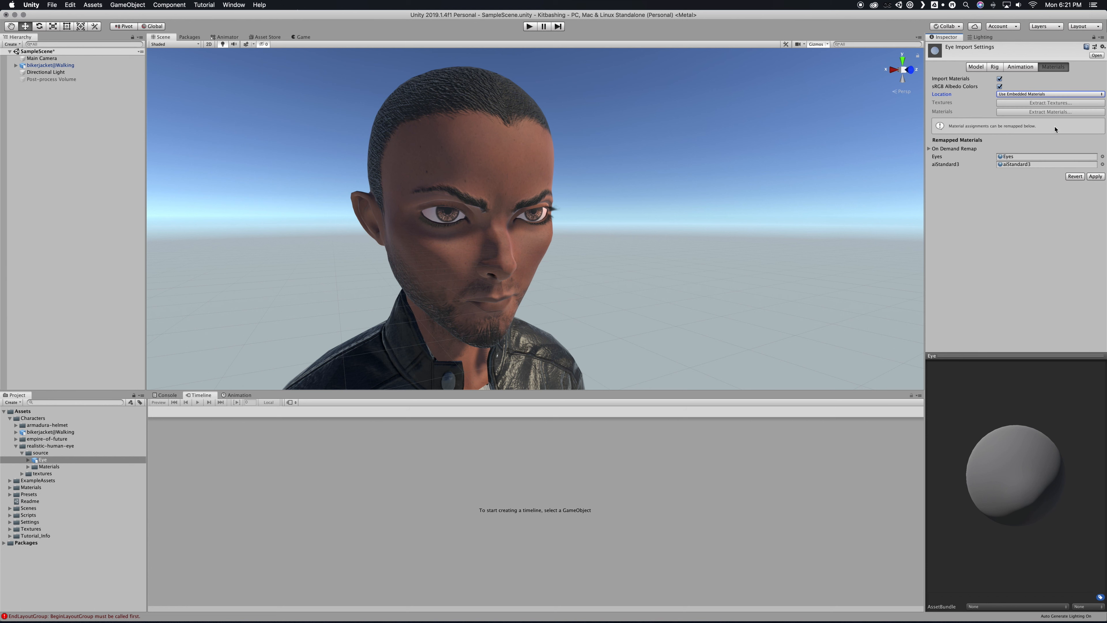
left_click(1039, 163)
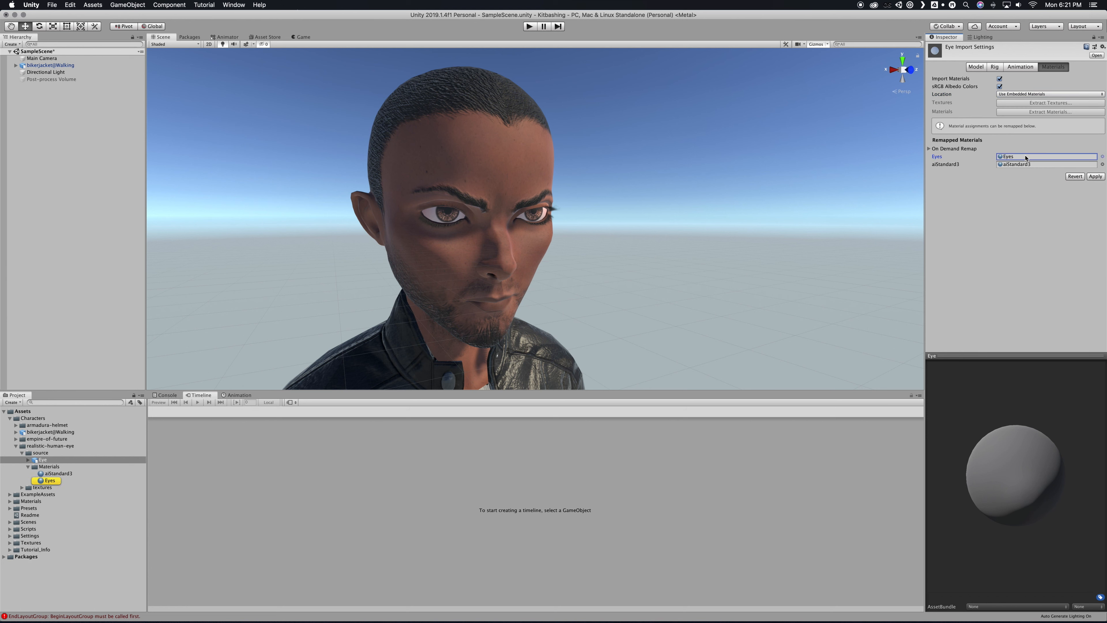
left_click(1019, 157)
left_click(43, 480)
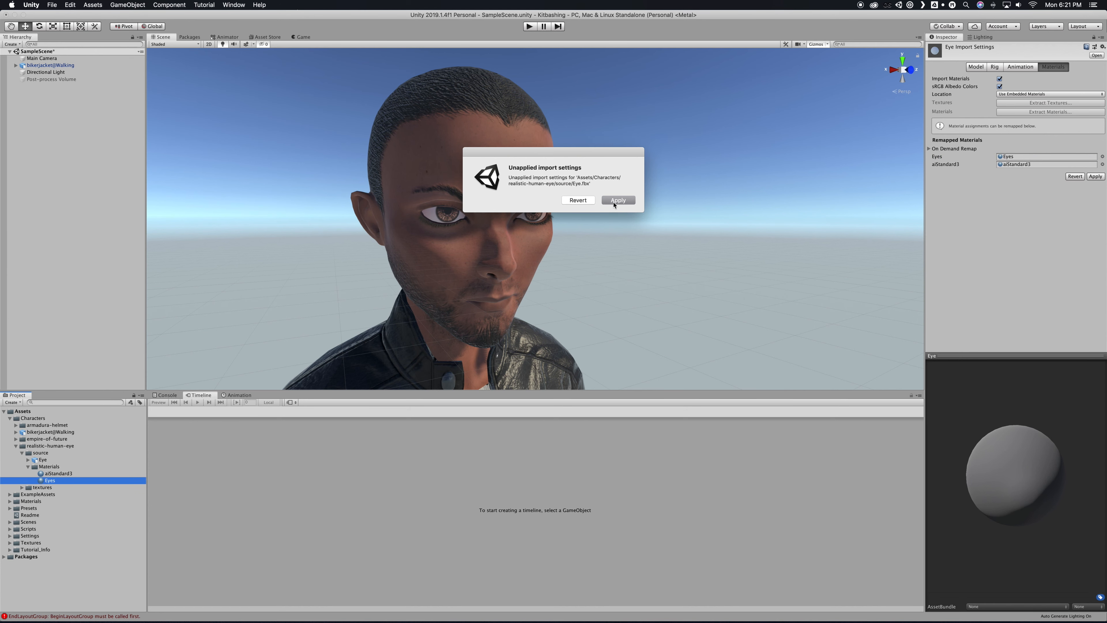
left_click(617, 200)
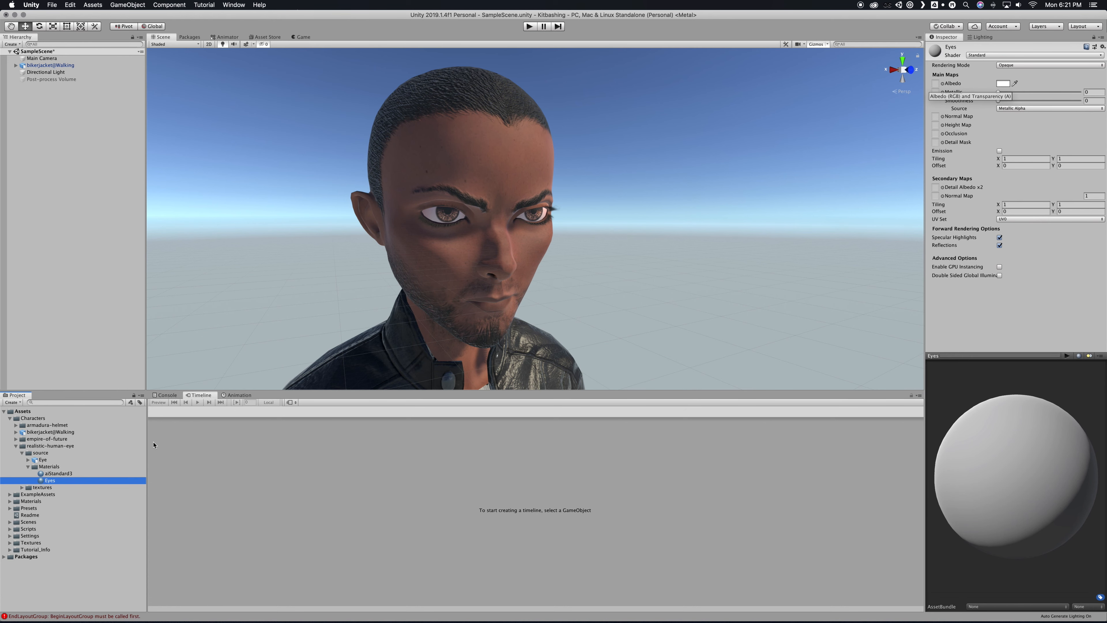
Step: Assign the eyeColor texture as the albedo map of the Eyes material and inspect the preview
scroll(654, 267, "down", 10)
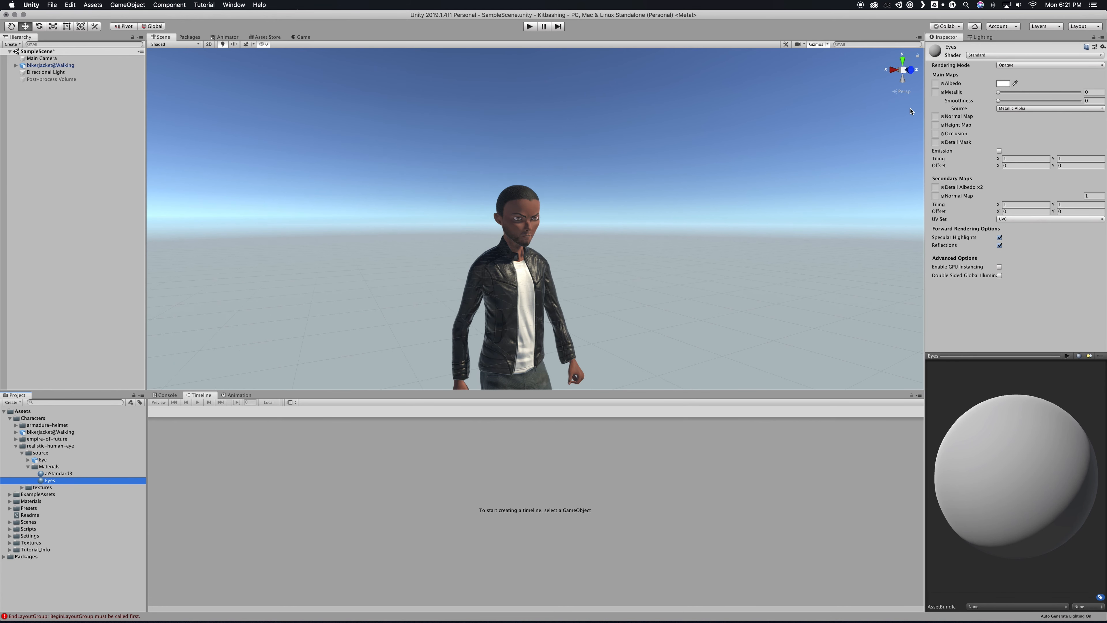
left_click(942, 83)
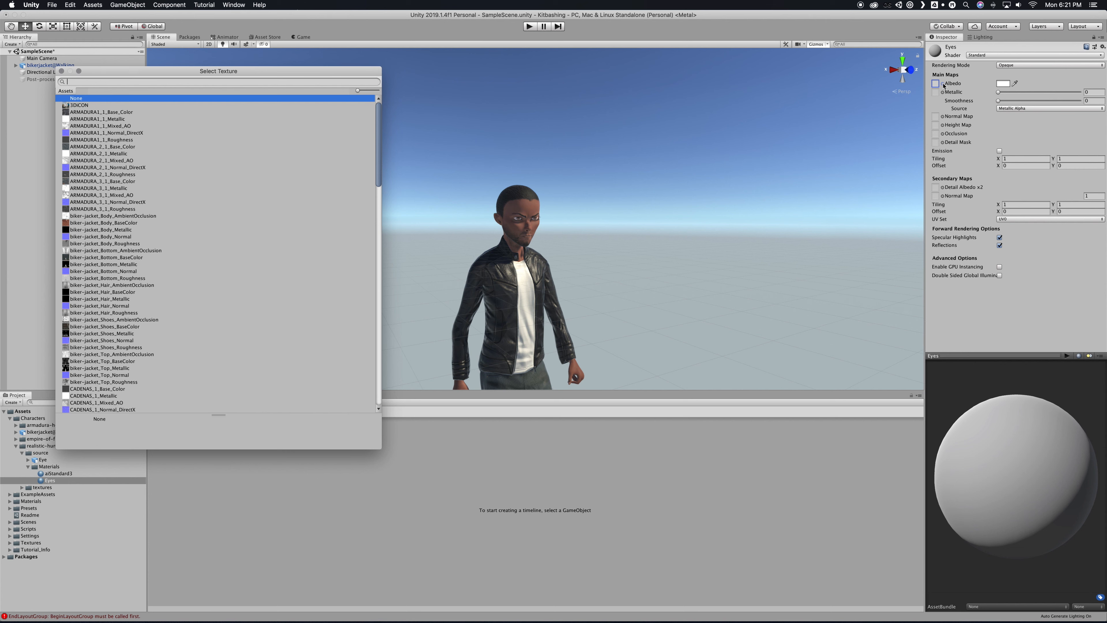
type("eye")
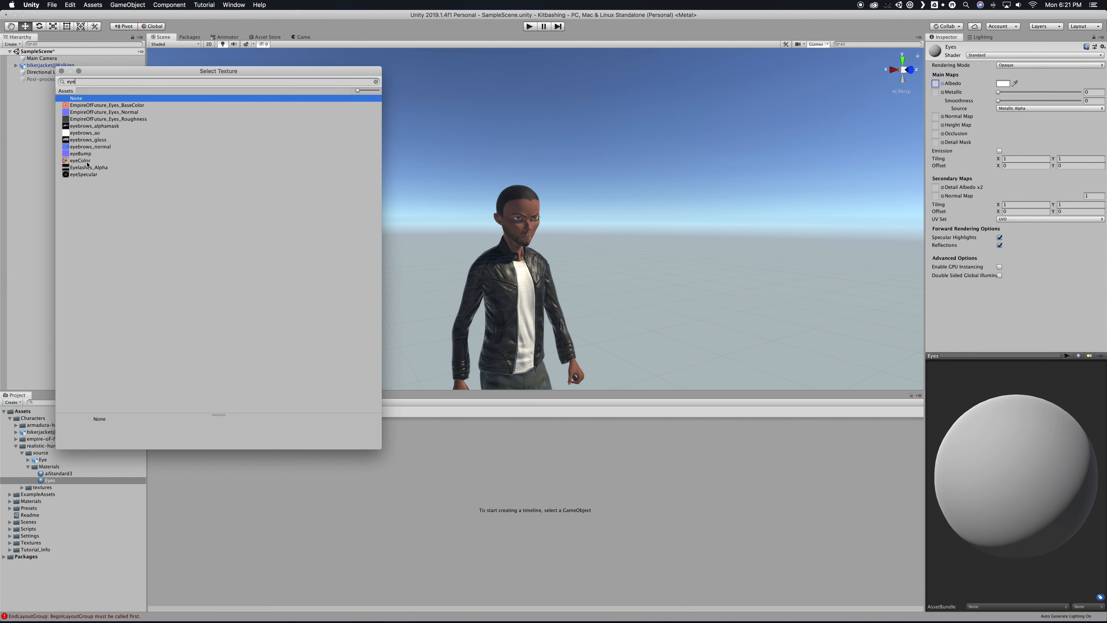
double_click(80, 159)
left_click_drag(1061, 484, 1014, 379)
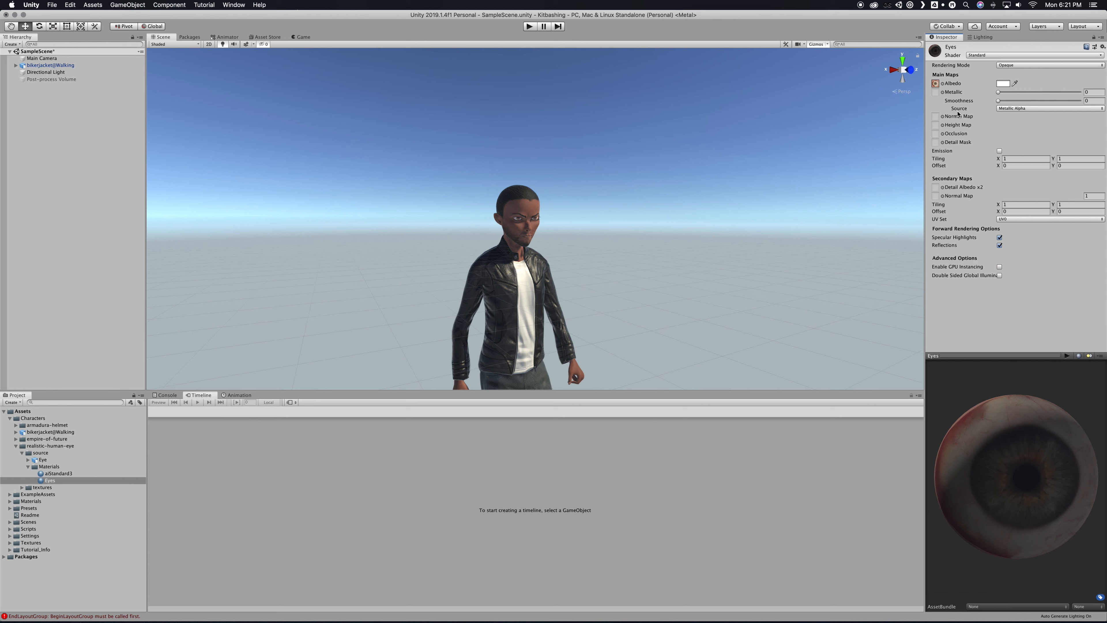
Step: Assign the eyeBump texture as the normal map of the Eyes material and rotate its preview
left_click(942, 116)
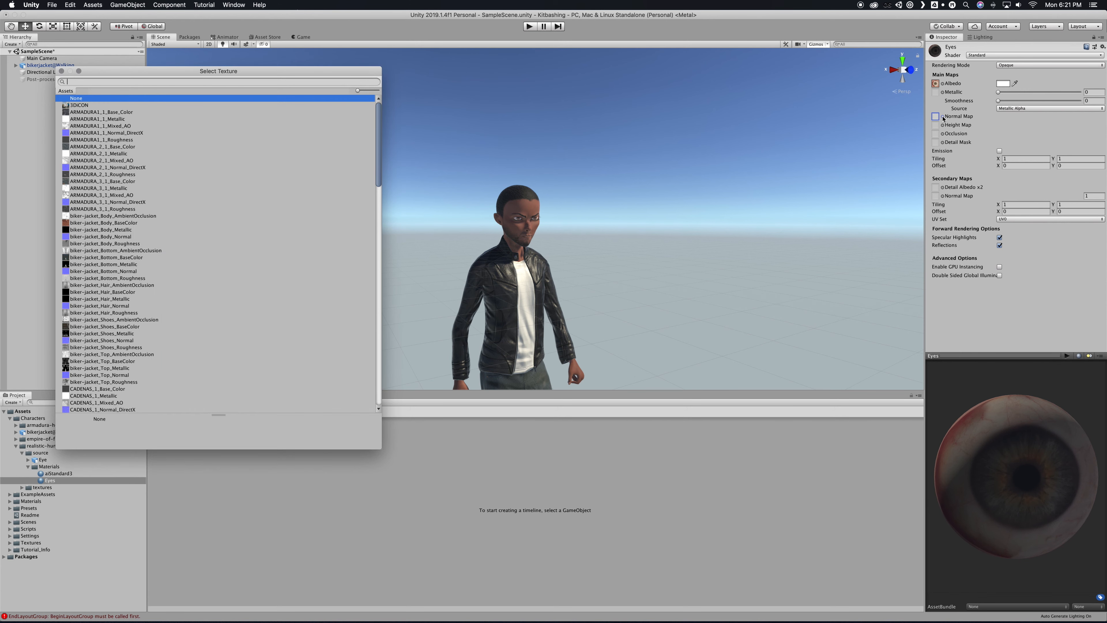
type("eye")
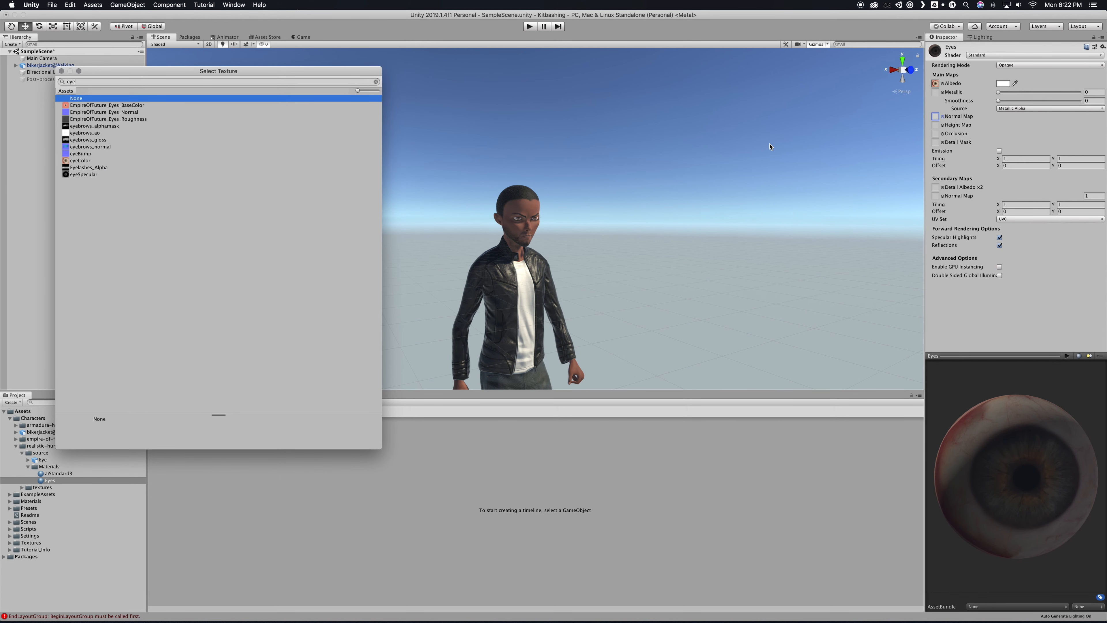
left_click(81, 154)
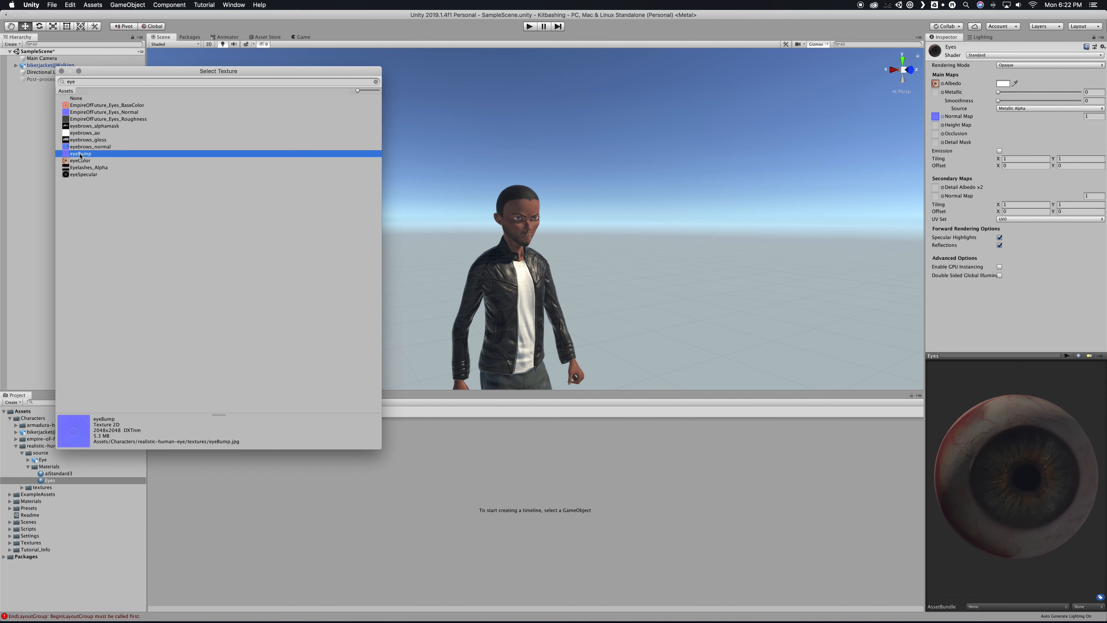
double_click(80, 154)
left_click_drag(1054, 430, 1030, 438)
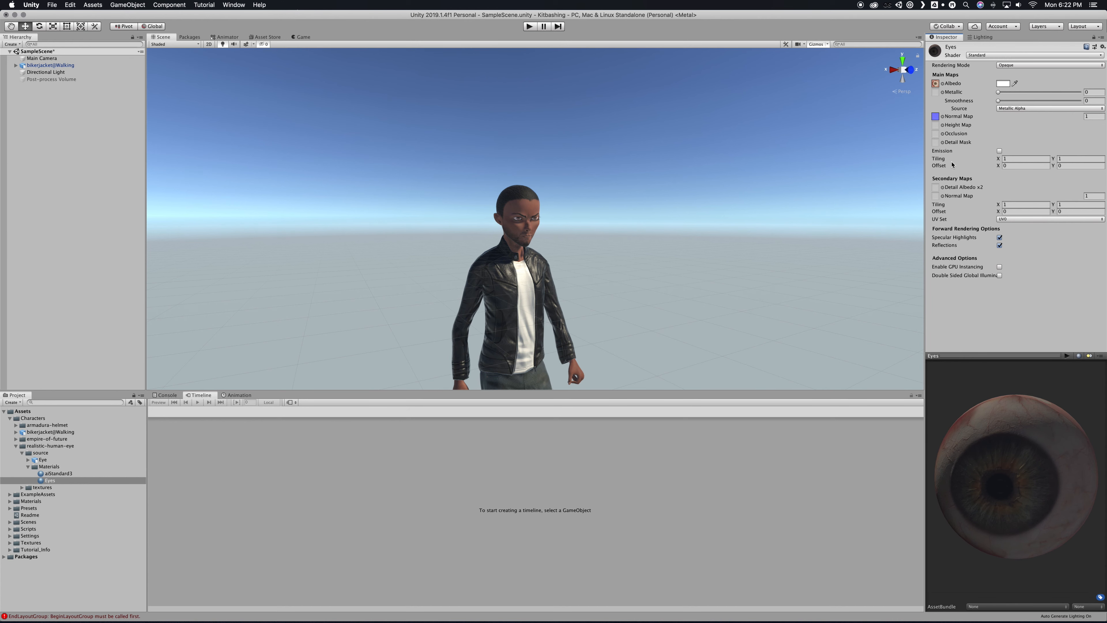
Step: Try the eyeSpecular texture as the occlusion map of the Eyes material
left_click(943, 135)
type("eye")
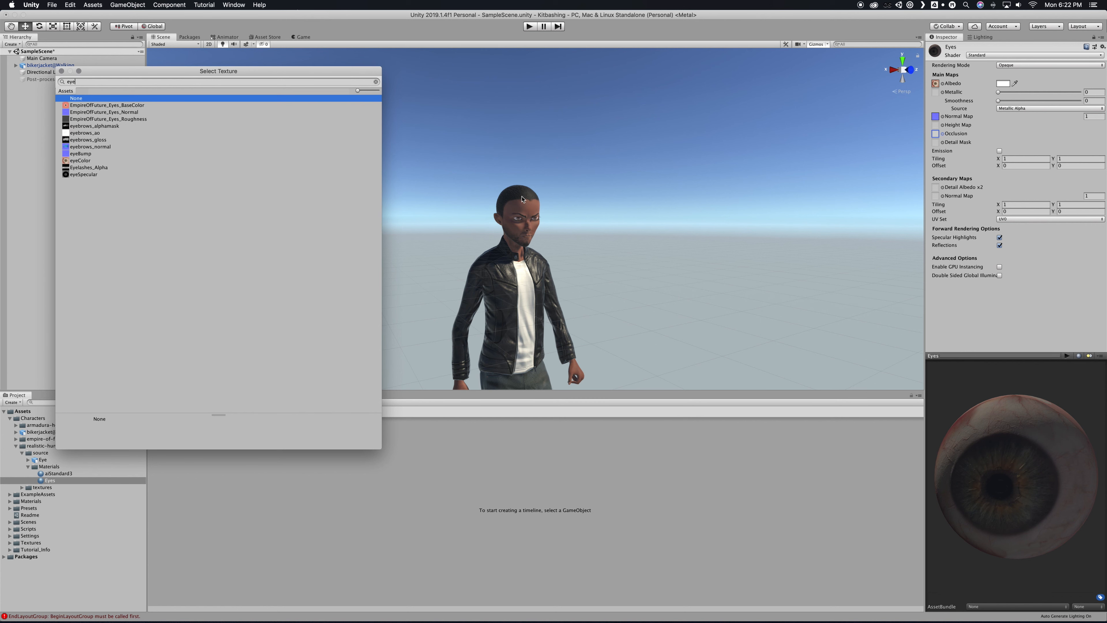
left_click(83, 175)
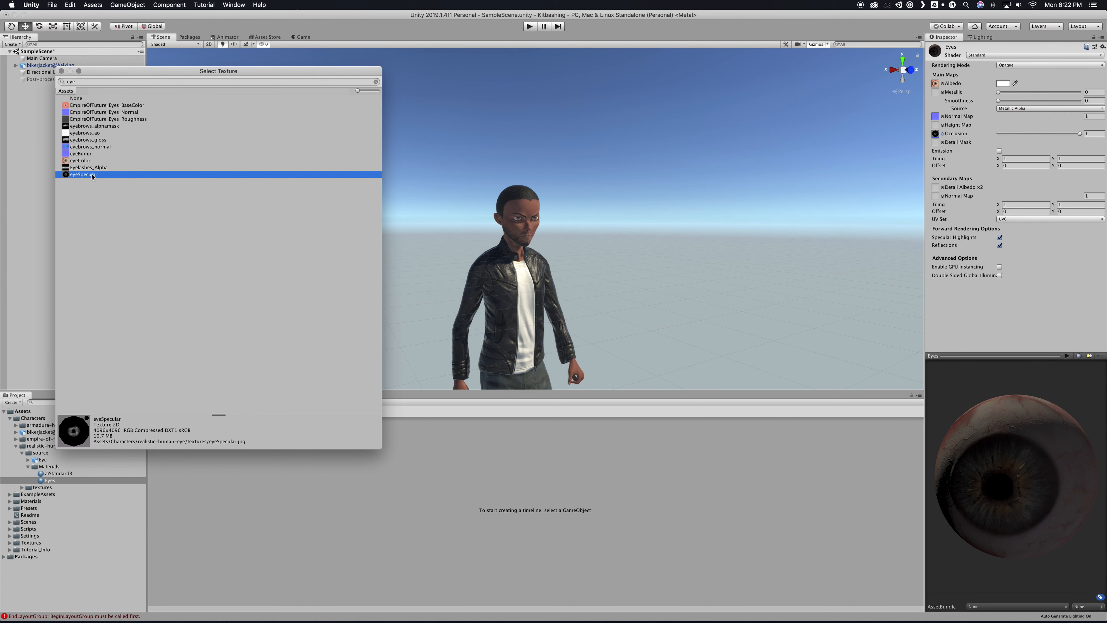
double_click(92, 175)
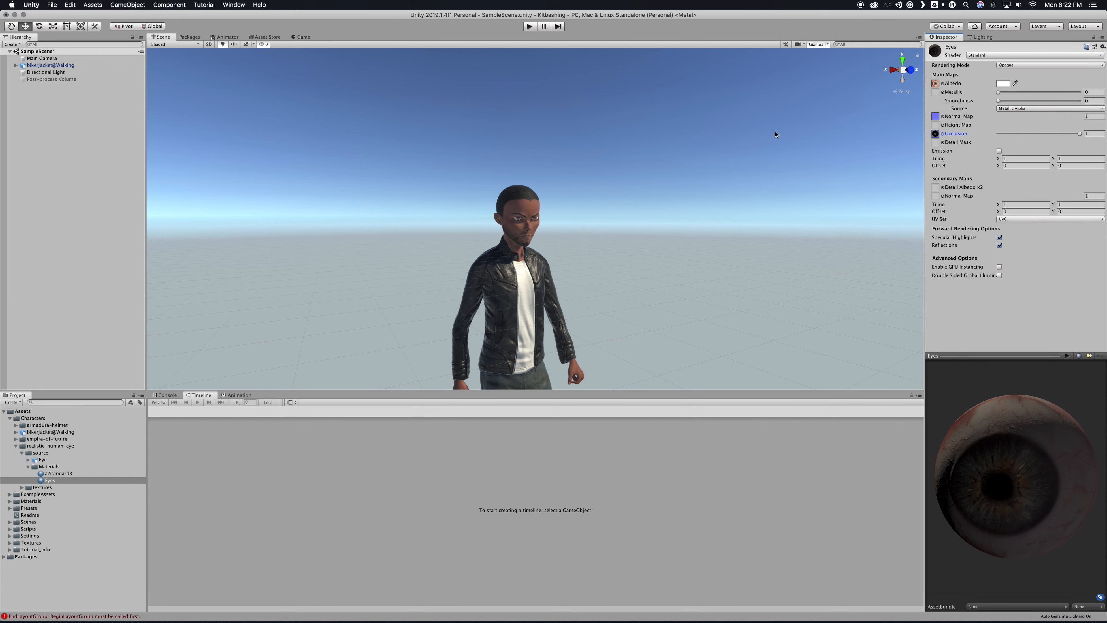
Step: Switch the Eyes material to the Standard (Specular setup) shader and clear its occlusion map
left_click(986, 56)
left_click(1002, 171)
left_click(943, 134)
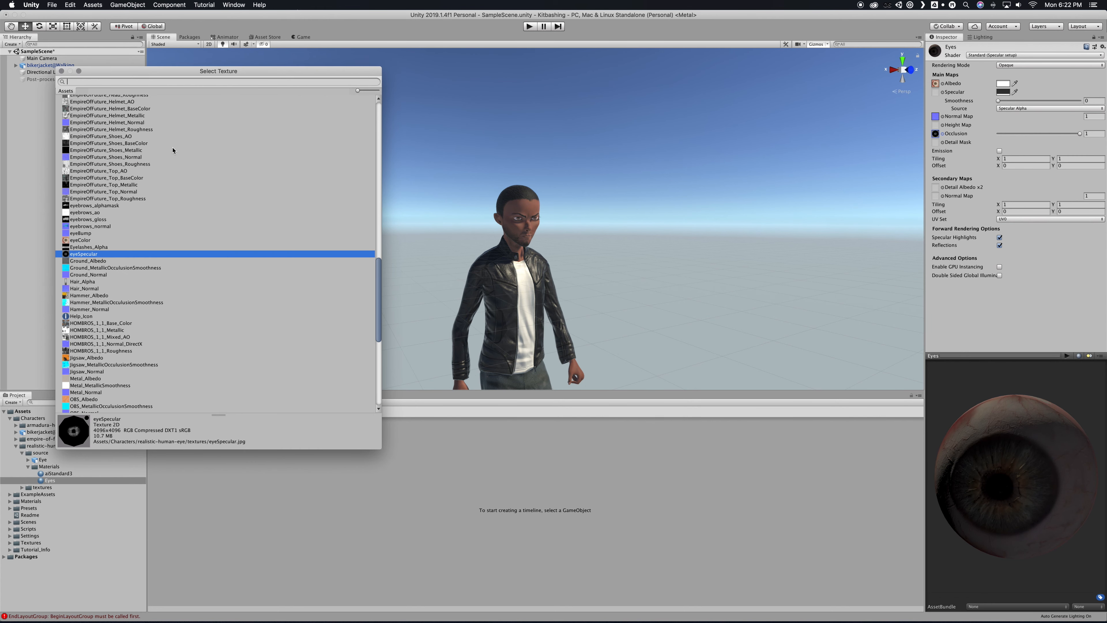
scroll(98, 148, "up", 10)
left_click(88, 98)
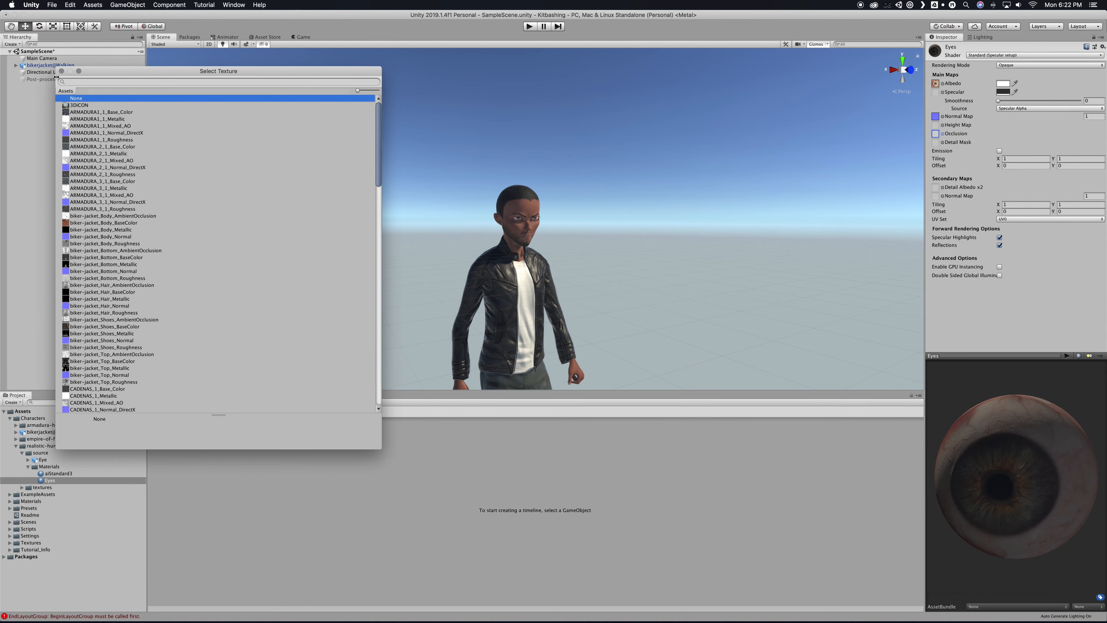
left_click(62, 70)
Step: Assign the eyeSpecular texture as the specular map of the Eyes material and inspect the preview
left_click(943, 92)
type("eye")
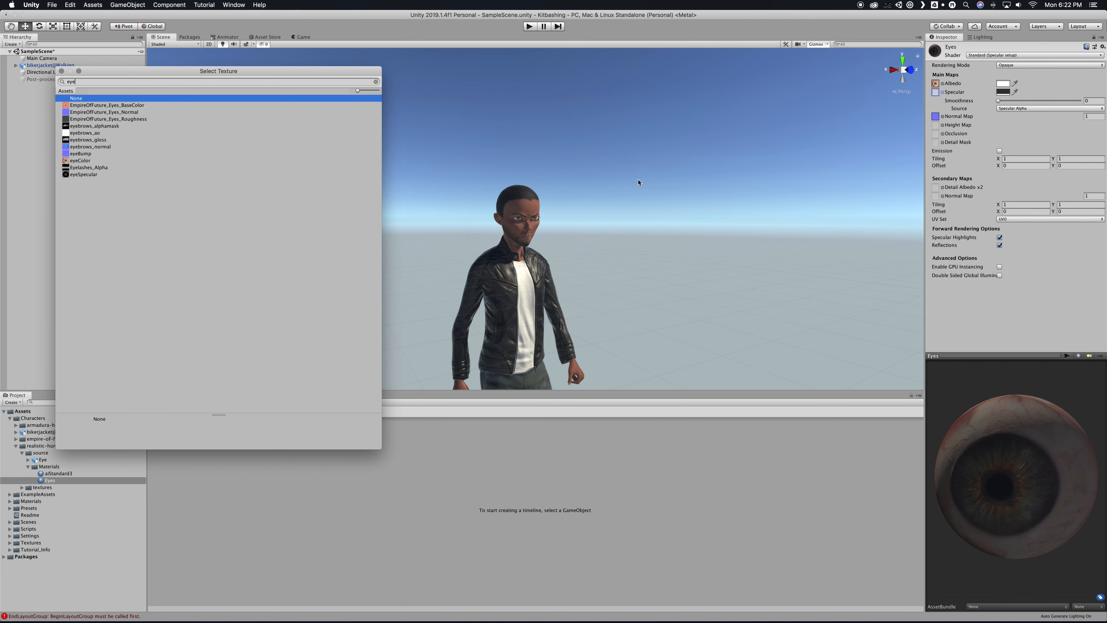
double_click(84, 175)
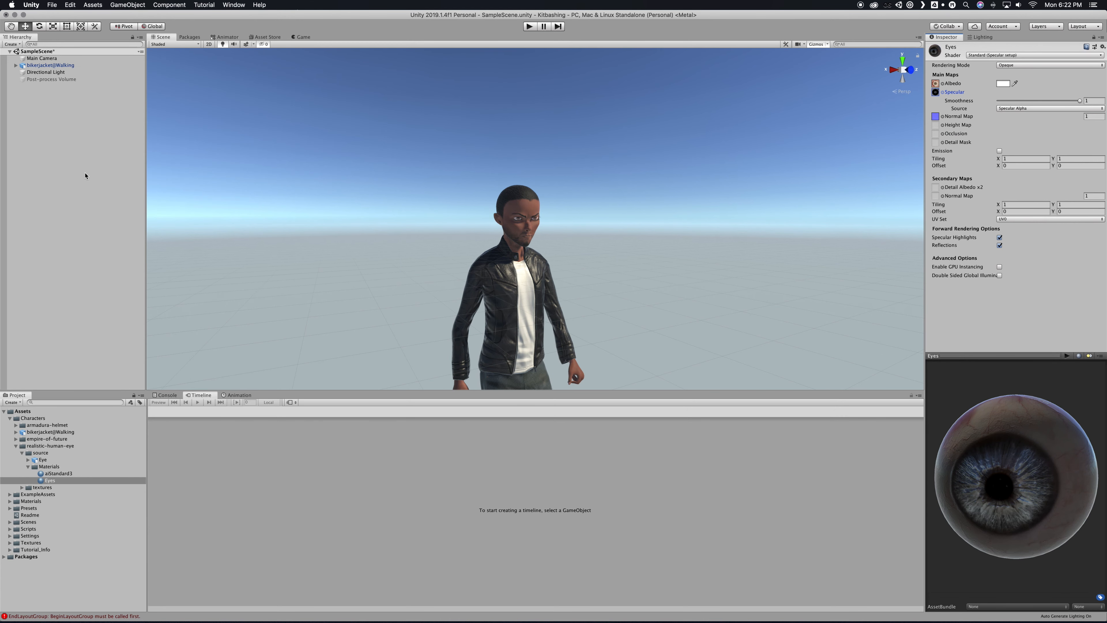
mouse_move(1022, 470)
left_mouse_down()
mouse_move(966, 479)
mouse_move(1037, 466)
left_mouse_up()
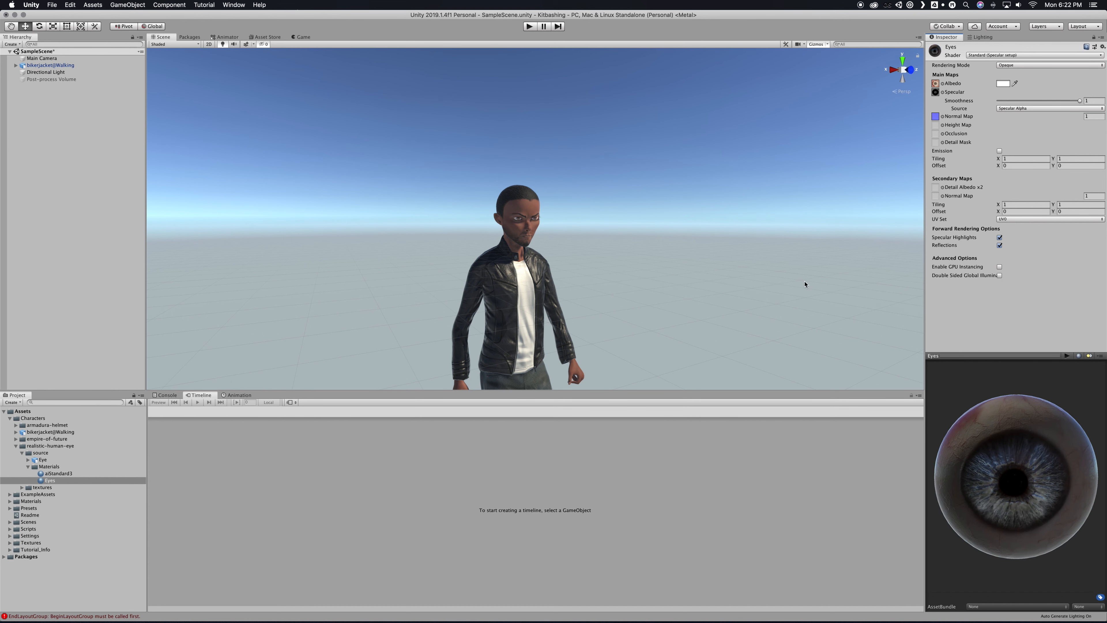
Step: Lower the albedo color's alpha of the aiStandard3 material until it is almost fully transparent
left_click(64, 467)
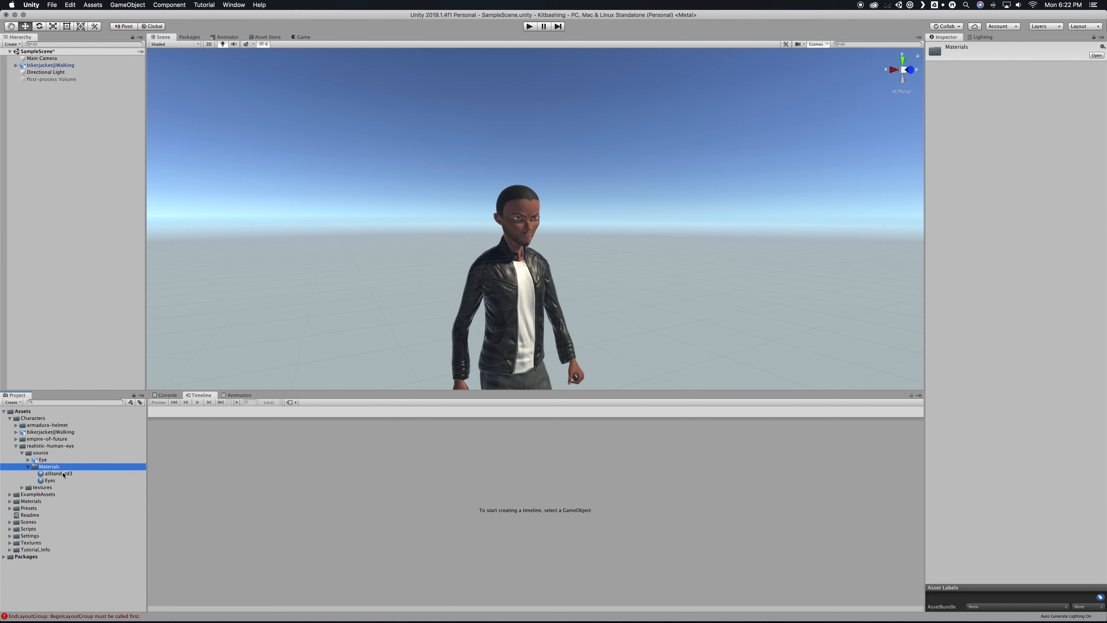
left_click(58, 473)
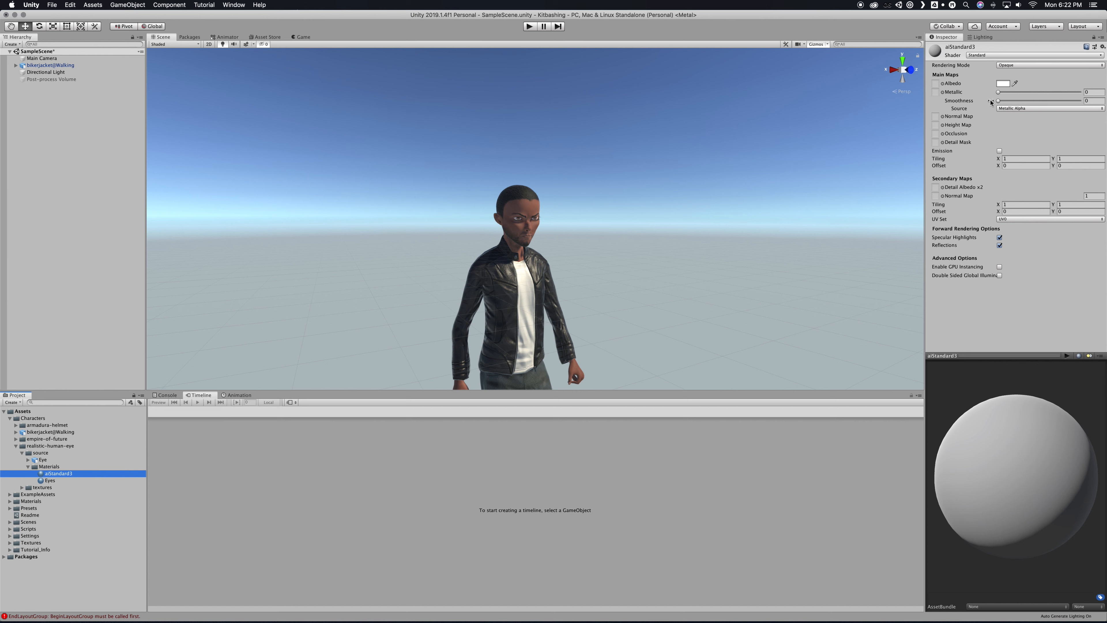
left_click(1001, 85)
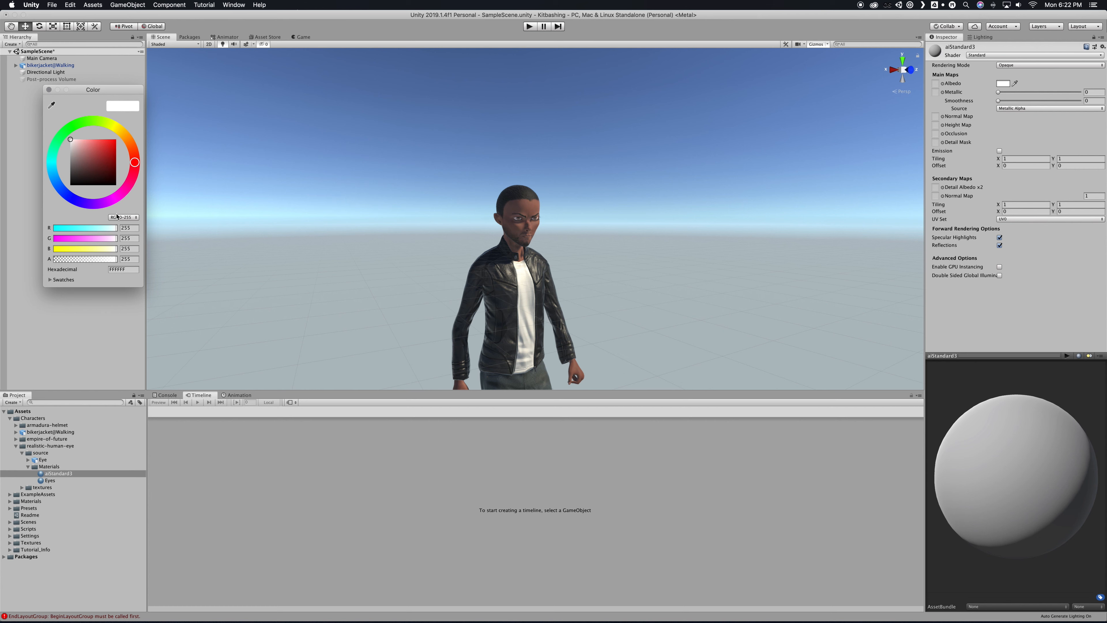
left_click_drag(117, 261, 63, 263)
left_click(49, 90)
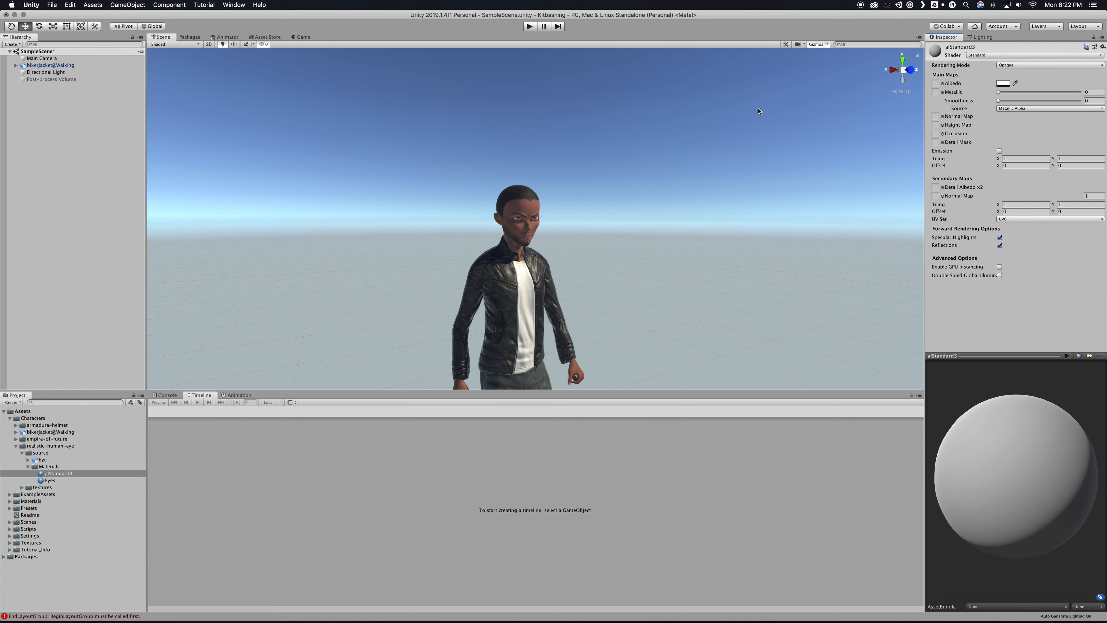
Step: Set the aiStandard3 material's rendering mode to Transparent, with metallic at 0 and smoothness at 1
left_click(1015, 66)
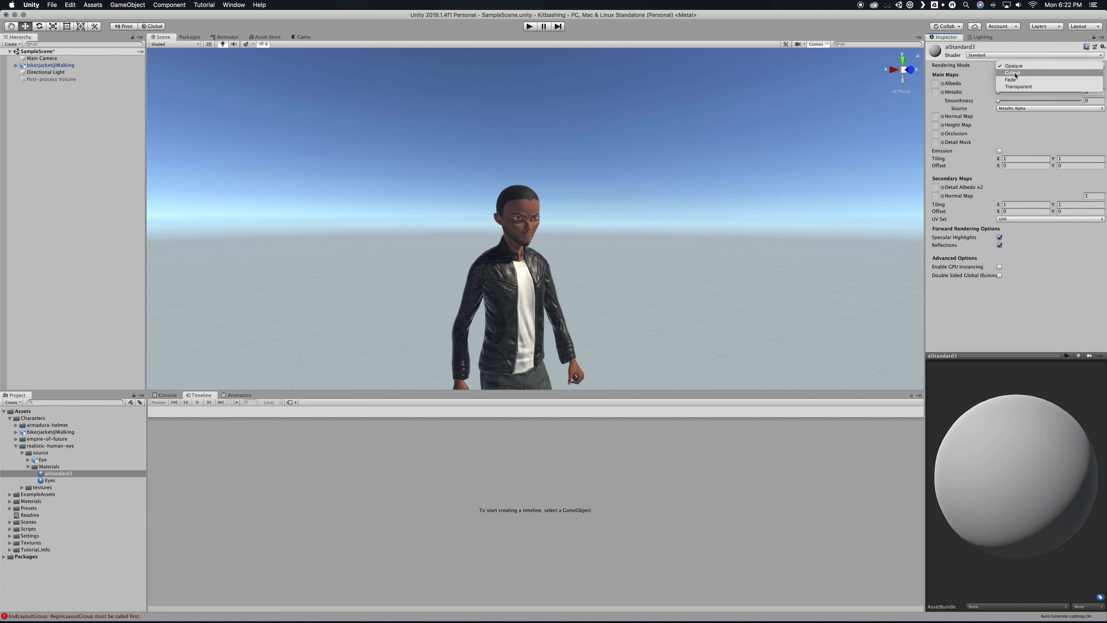
left_click(1018, 86)
mouse_move(998, 93)
left_mouse_down()
mouse_move(1022, 96)
mouse_move(977, 99)
left_mouse_up()
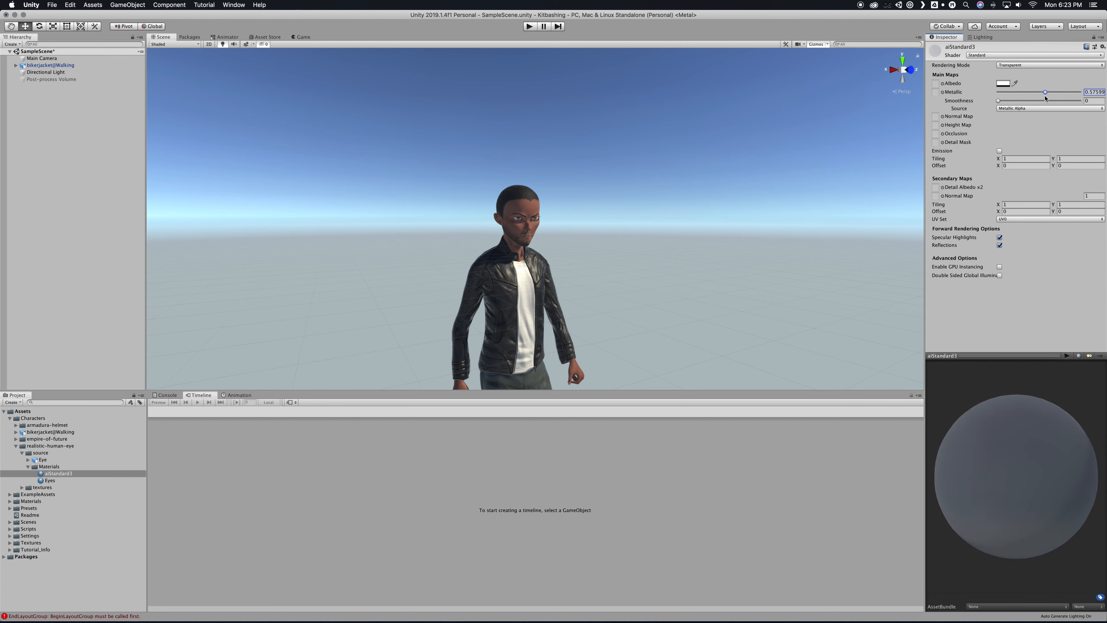
left_click_drag(998, 100, 1085, 102)
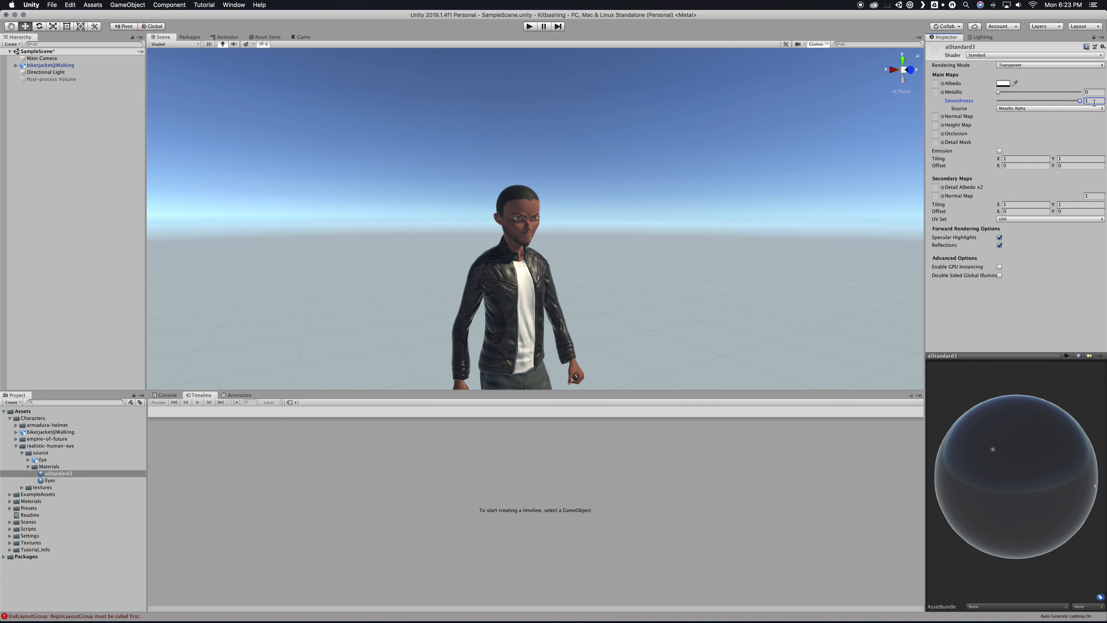
Step: Rotate the previews of the aiStandard3 material and the Eye model to examine the clear outer layer
left_click_drag(990, 418, 957, 420)
left_click(104, 460)
left_click_drag(974, 490, 920, 480)
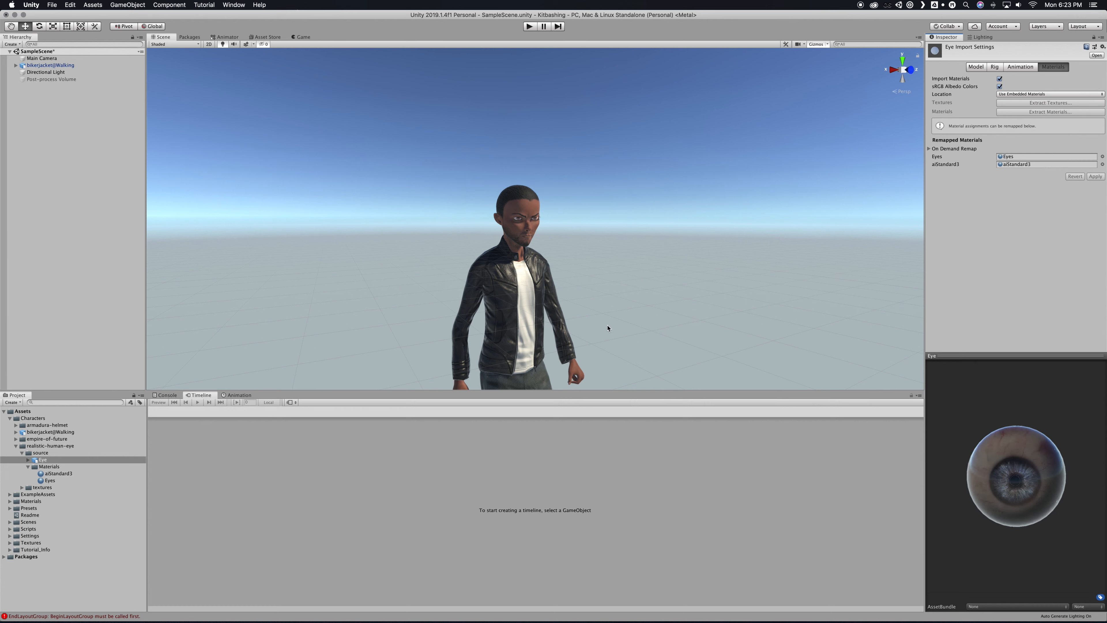
Step: Expand bikerjacket@Walking and toggle the Eyelashes object off and on to check which part it controls
left_click(16, 65)
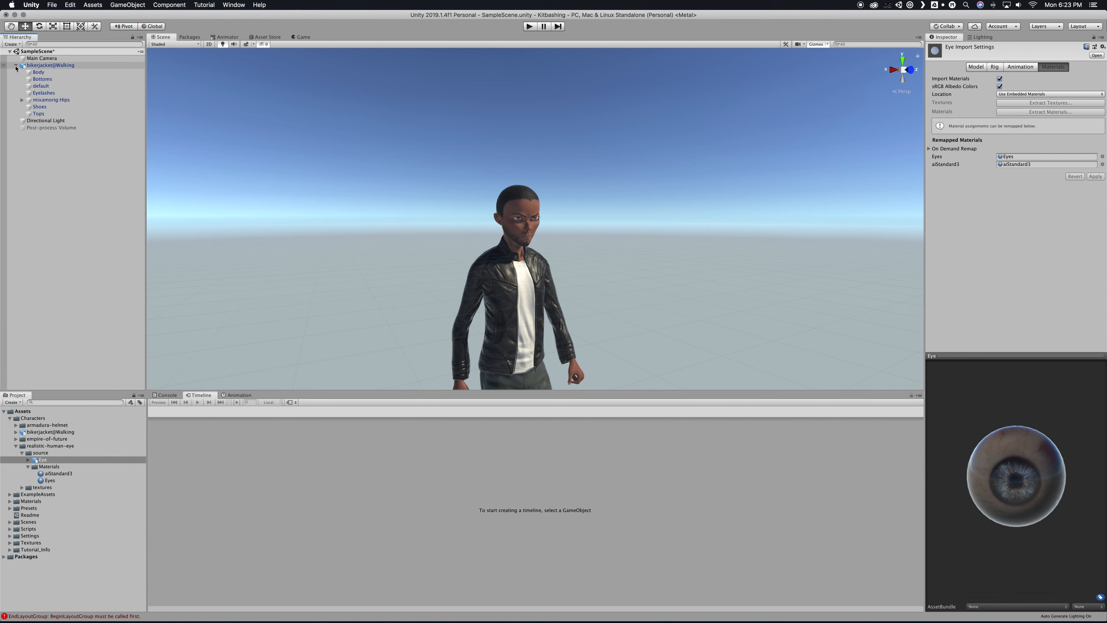
left_click(15, 65)
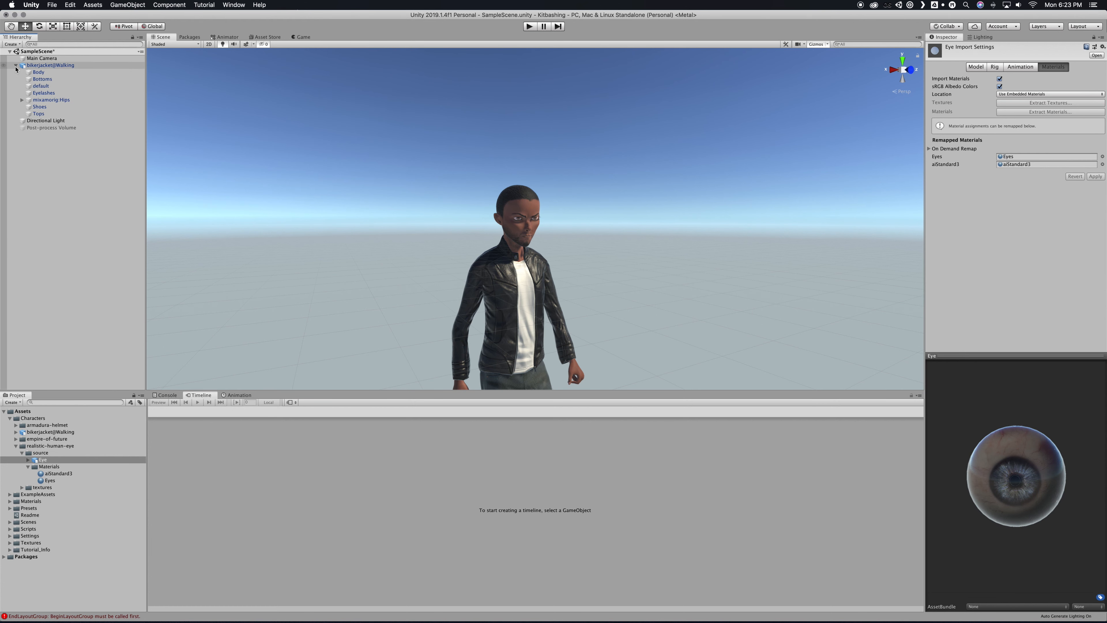
left_click(32, 66)
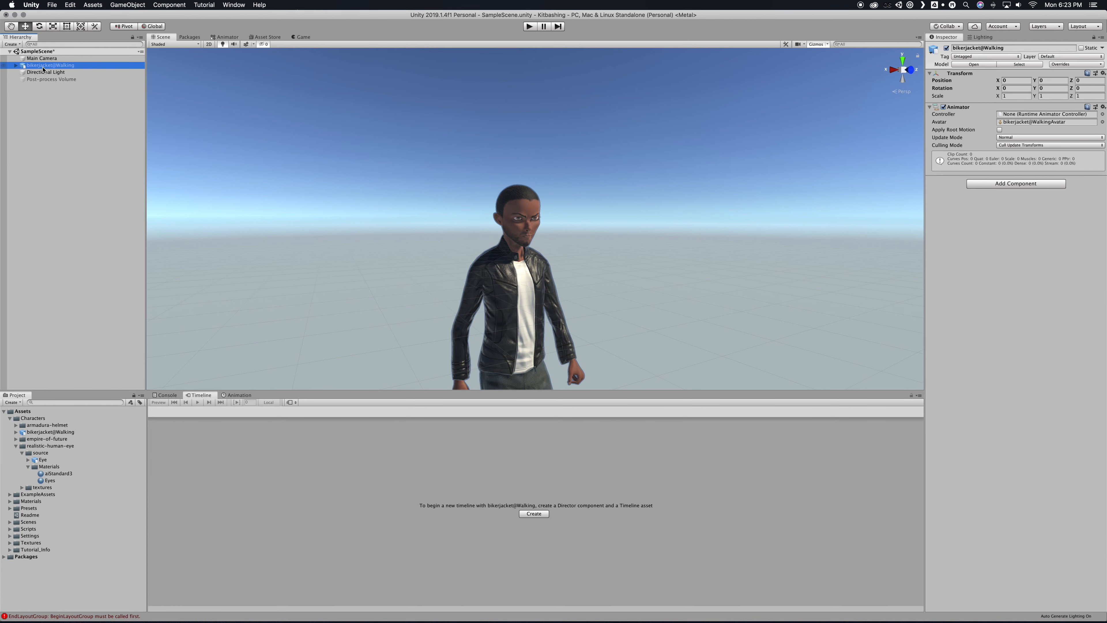
left_click(16, 64)
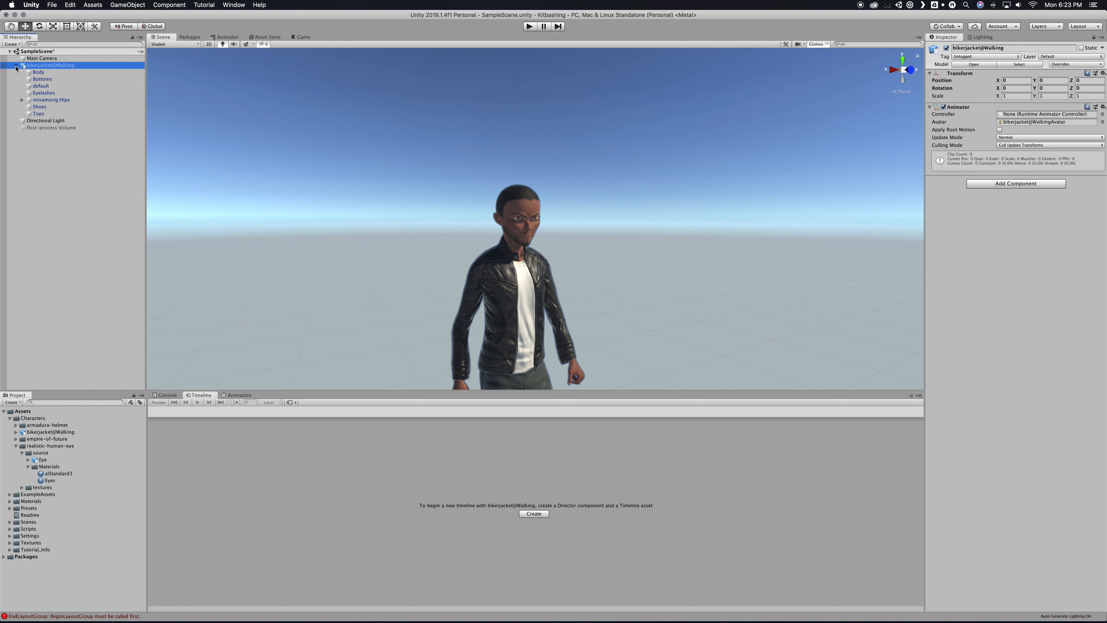
left_click(43, 92)
left_click(946, 48)
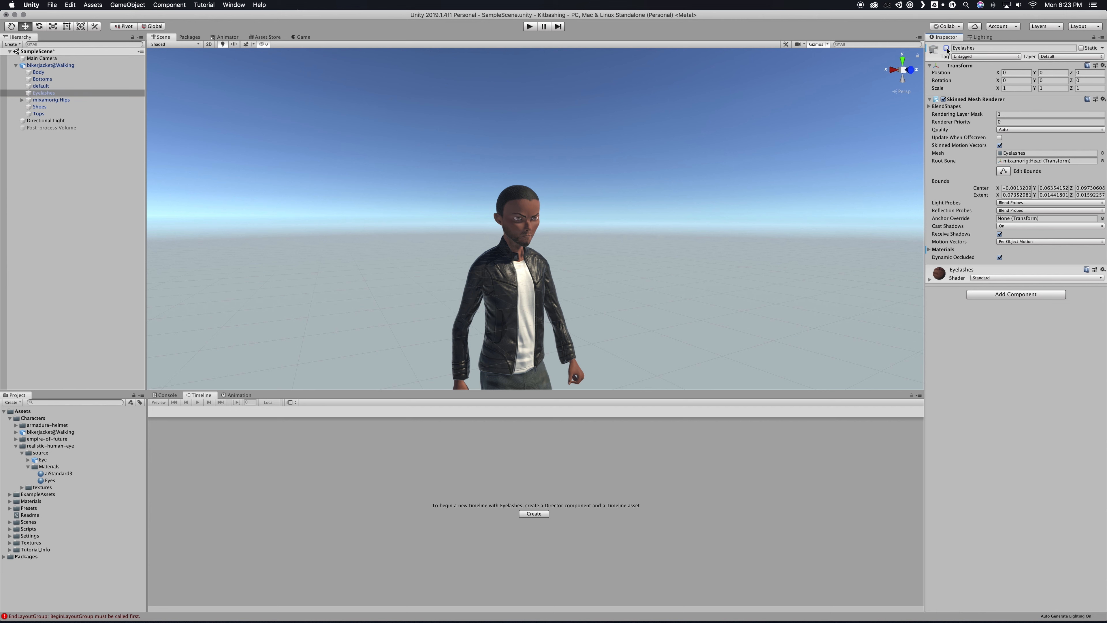
left_click(946, 48)
Step: Rename the character's default child object to Eyes and deactivate it
left_click(52, 87)
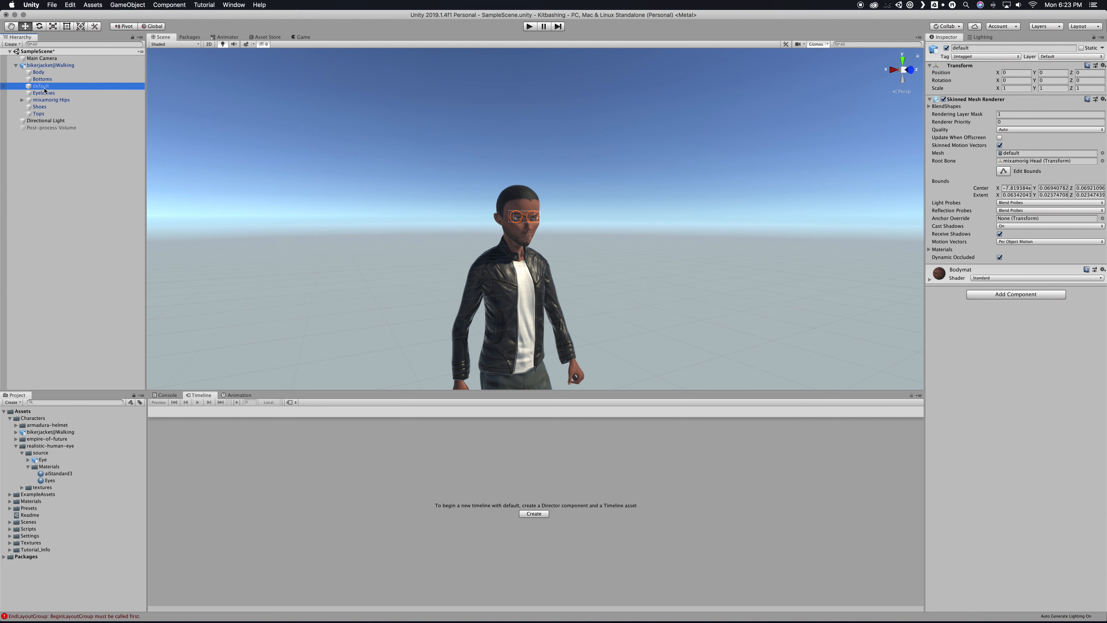
left_click(43, 86)
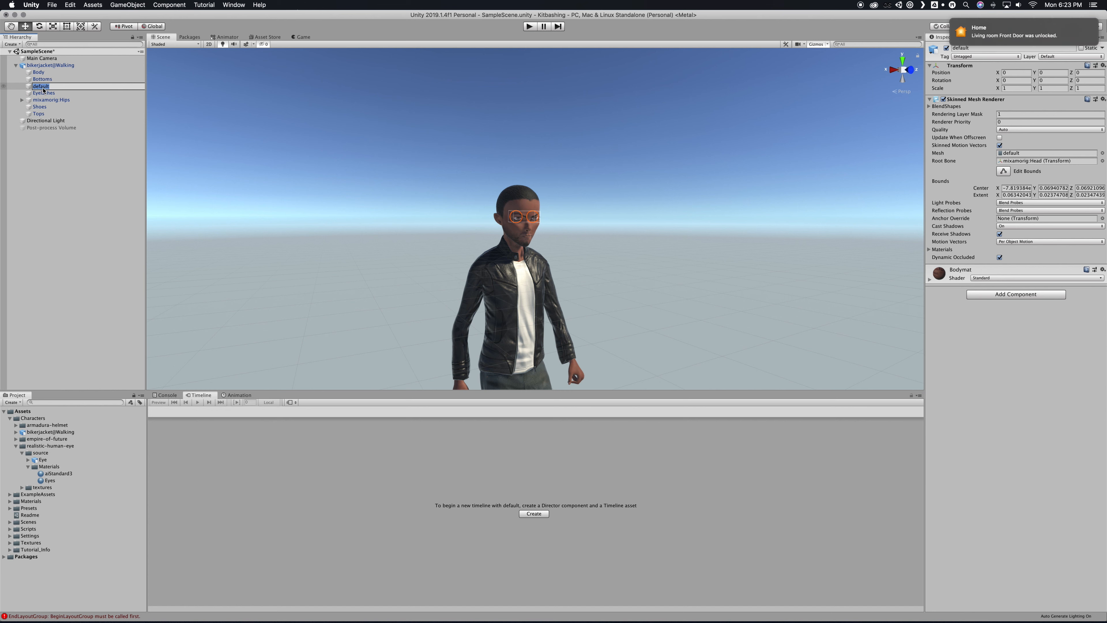
type("Eye")
key("BackSpace")
key("Return")
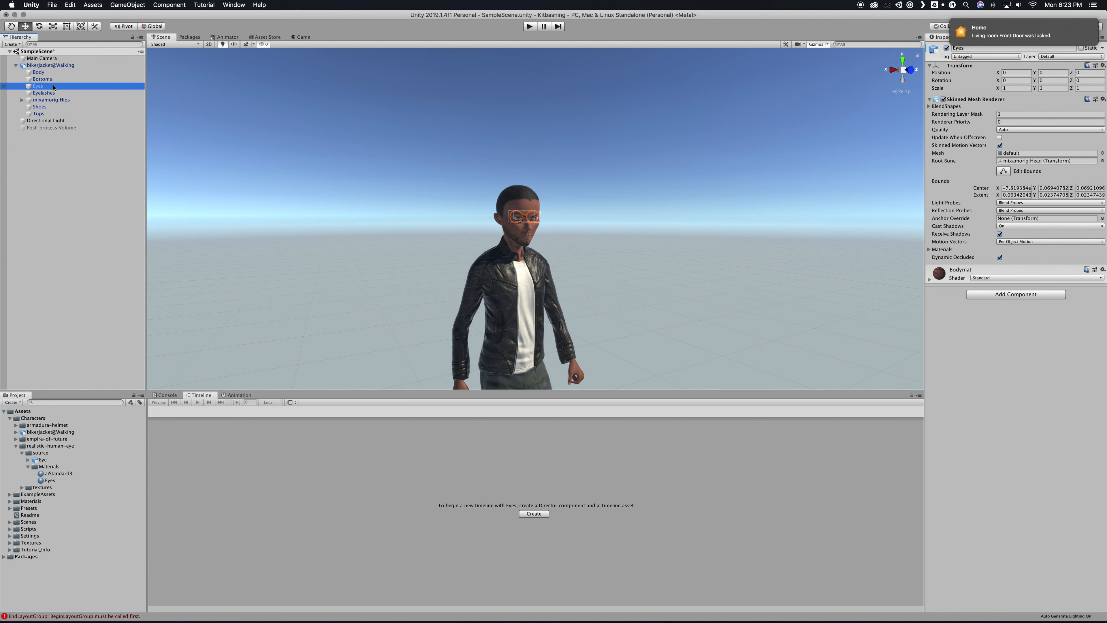
left_click(946, 48)
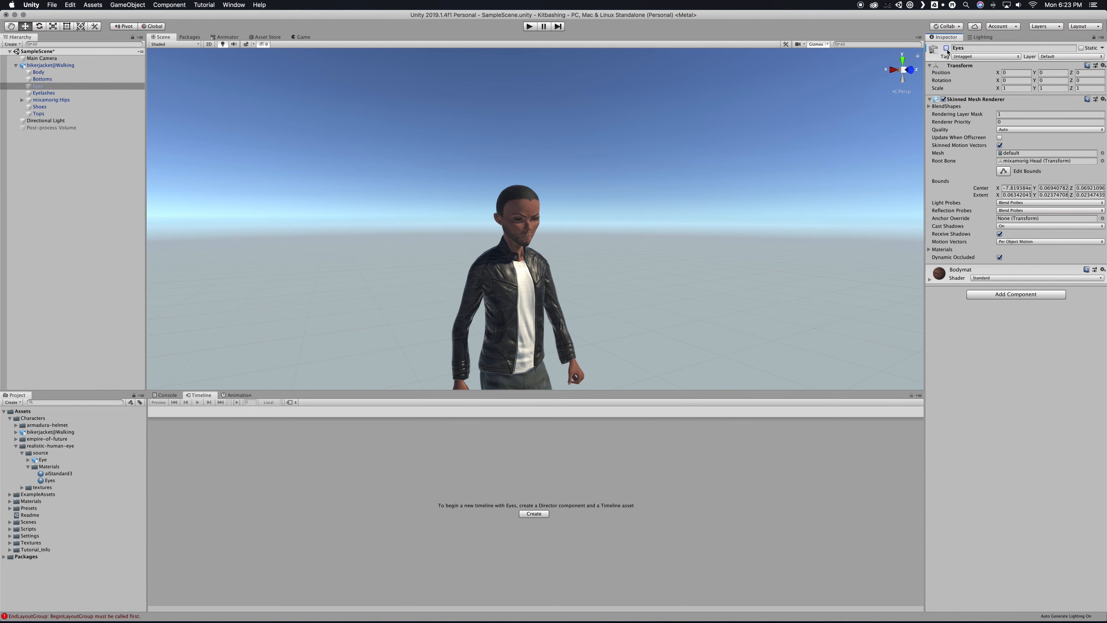
Step: Place the Eye model in the scene near the character's head and set its scale to 30 on all axes
scroll(540, 222, "up", 10)
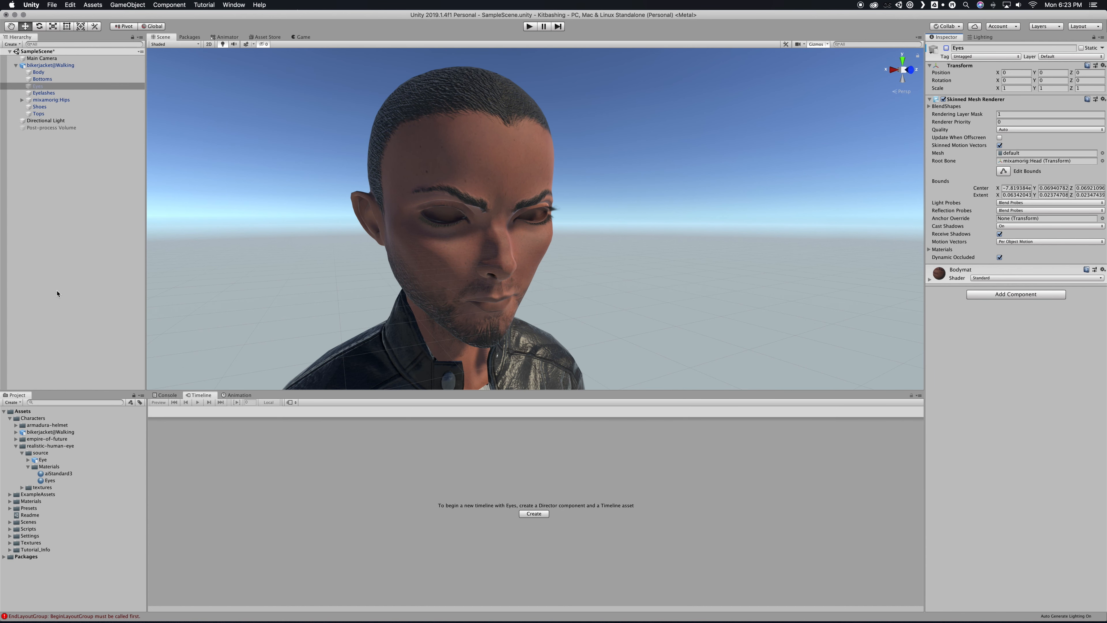
left_click_drag(40, 460, 335, 309)
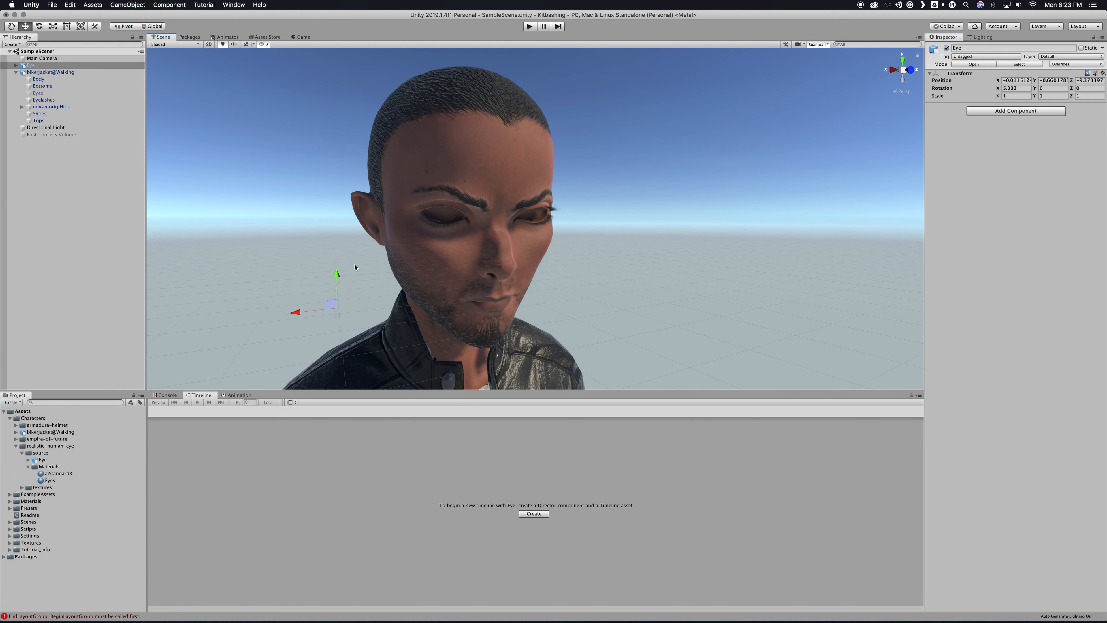
left_click(1014, 95)
type("30")
left_click(1053, 96)
left_click(1091, 96)
type("30")
Step: Parent the Eye object under bikerjacket@Walking and reset its position
left_click_drag(24, 66, 30, 74)
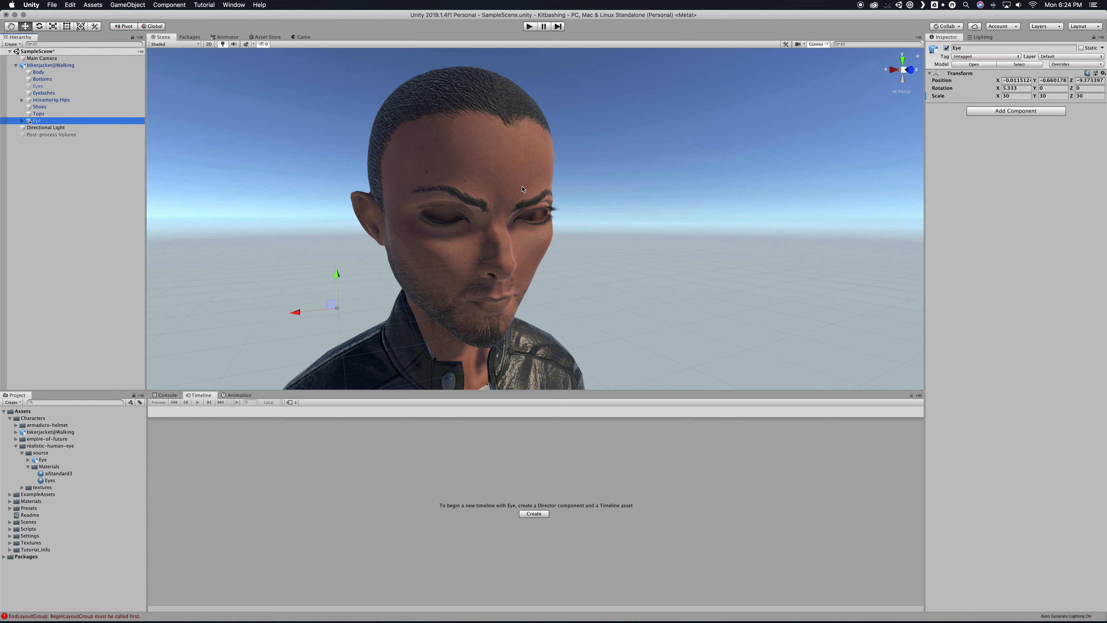
left_click(1103, 73)
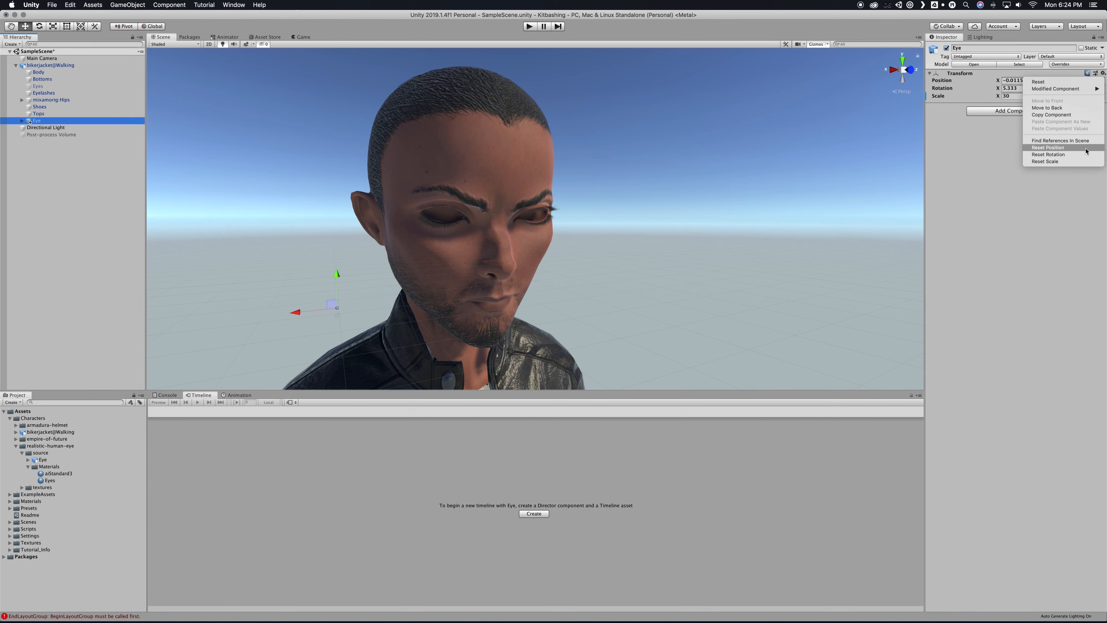
left_click(1048, 147)
Step: Move the Eye object up beside the character's head, to about X 0.119 and Y 1.519
left_click_drag(648, 189, 576, 289, "alt")
left_click_drag(557, 248, 561, 122)
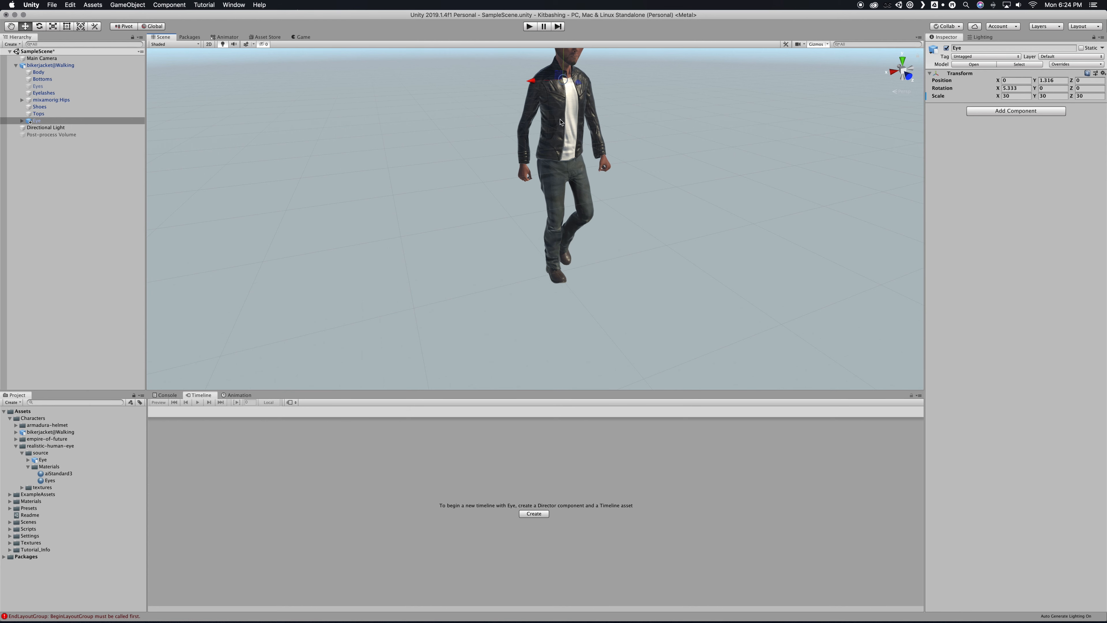
right_click_drag(572, 136, 569, 79)
left_click_drag(559, 171, 560, 149)
left_click_drag(528, 182, 511, 183)
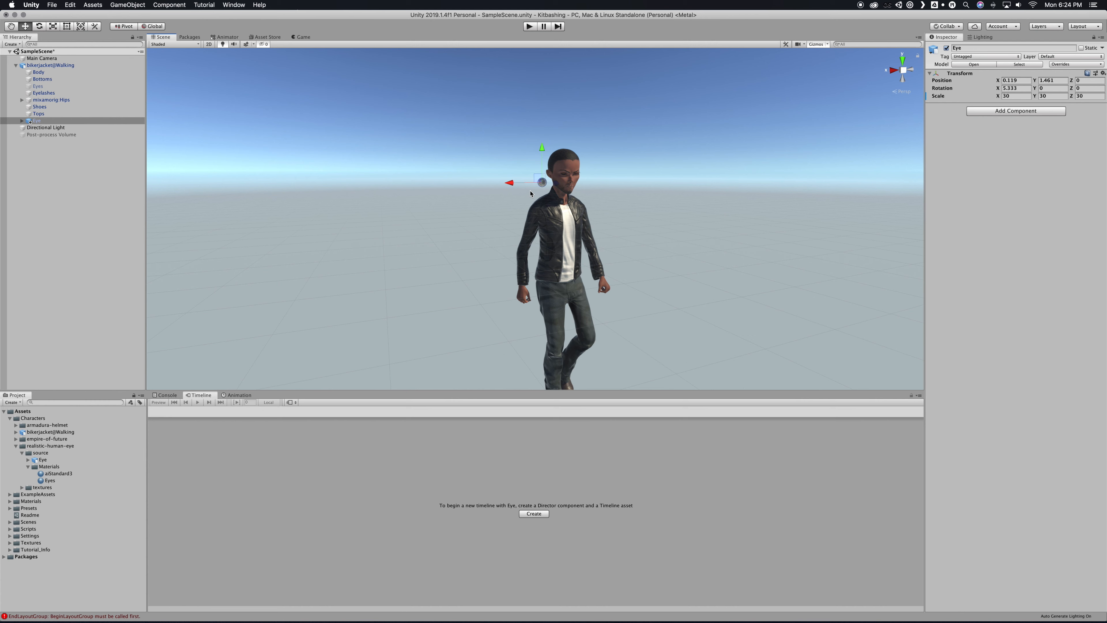
right_click_drag(539, 194, 541, 180)
left_click_drag(541, 183, 543, 163)
scroll(543, 163, "up", 5)
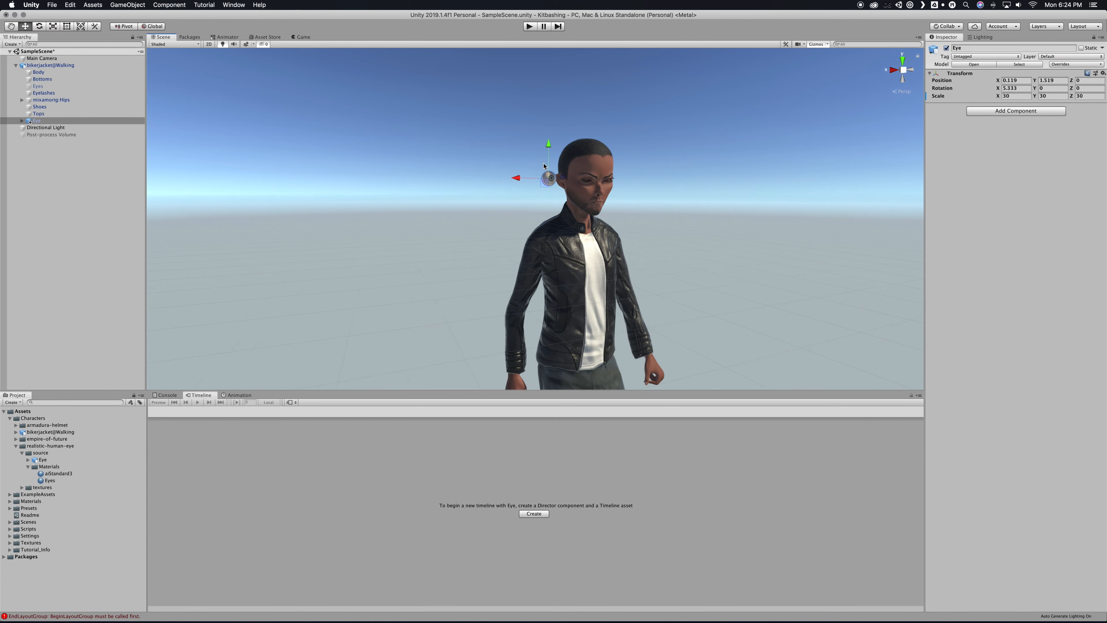
Step: Align the Eye object with the character's right eye socket, at about X 0.016 and Y 1.514
right_click_drag(544, 171, 497, 154)
key("w")
left_click_drag(493, 195, 537, 233)
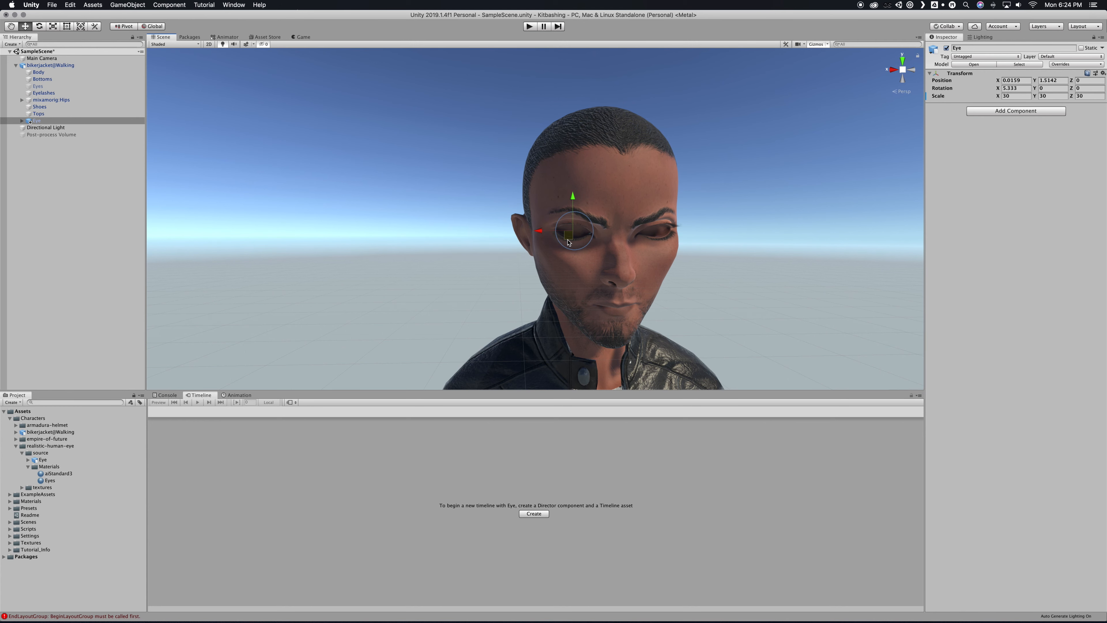
Step: Bring the Eye object forward into the right eye socket, to about X 0.034, Y 1.512 and Z 0.082
right_click_drag(562, 235, 671, 263)
left_click_drag(422, 180, 456, 192)
left_click_drag(520, 154, 520, 168)
left_click_drag(561, 207, 550, 207)
right_click_drag(688, 221, 718, 204)
scroll(718, 205, "up", 10)
right_click_drag(611, 202, 543, 204)
scroll(546, 217, "down", 10)
double_click(29, 122)
left_click_drag(495, 218, 485, 180)
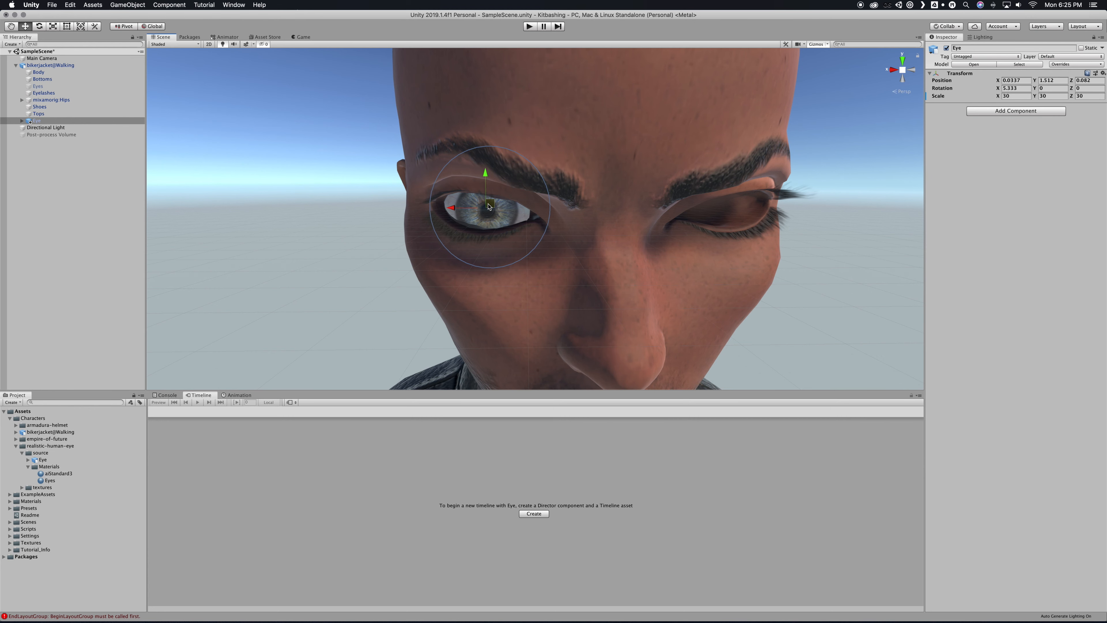
Step: Fine-tune the right eye's fit from the side and front views, to about X 0.0315, Y 1.5168 and Z 0.0875
left_click(896, 72)
left_click_drag(569, 208, 588, 205)
left_click_drag(549, 170, 550, 158)
left_click(892, 71)
left_click(891, 70)
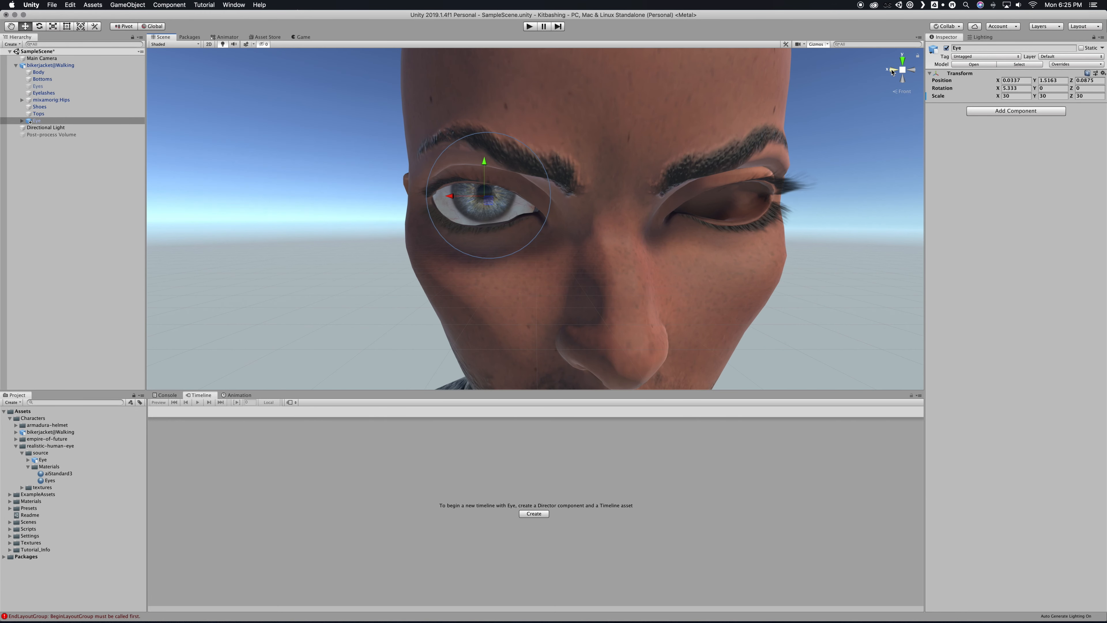
left_click_drag(451, 196, 457, 198)
left_click_drag(488, 163, 489, 162)
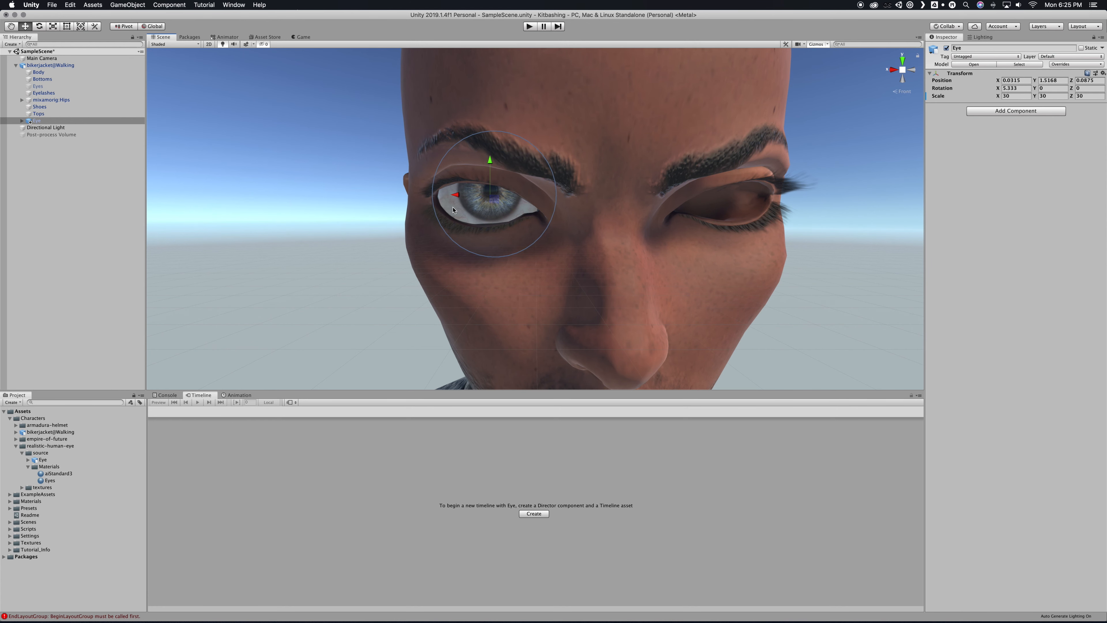
left_click(893, 70)
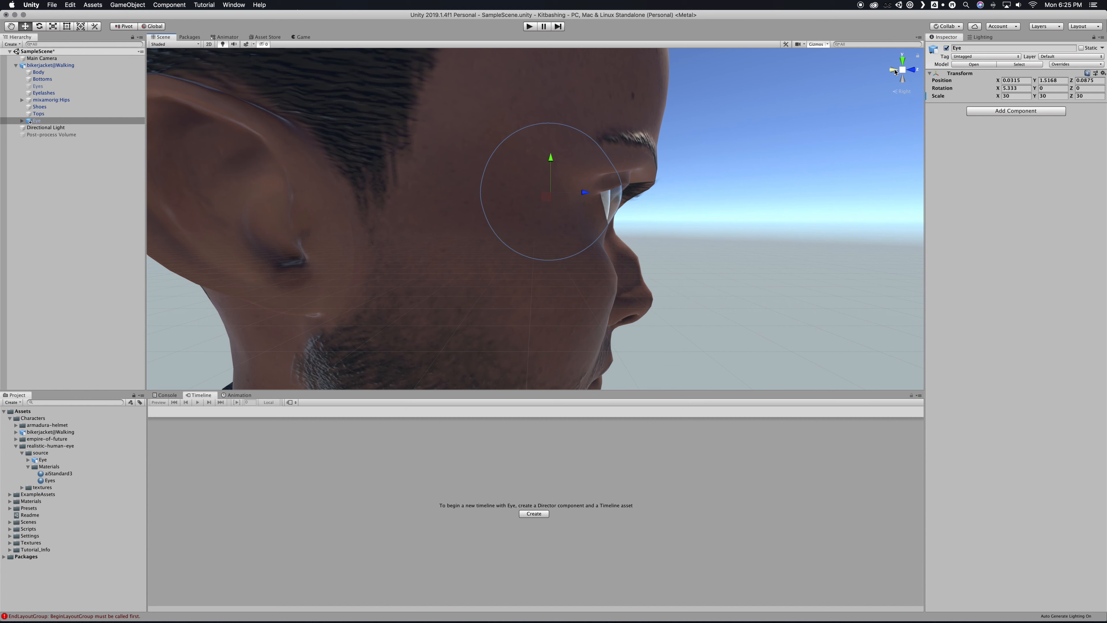
left_click(915, 71)
scroll(745, 227, "down", 10)
scroll(745, 227, "up", 10)
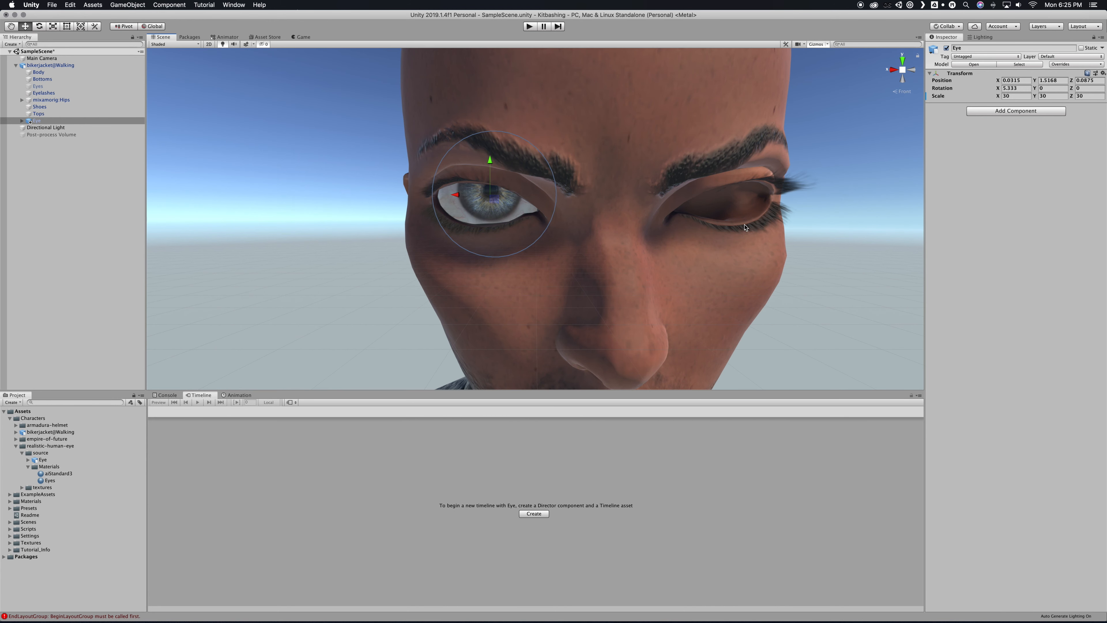
Step: Duplicate the Eye object and move the copy into the left eye socket, to about X -0.0474
scroll(744, 226, "down", 5)
left_click(377, 239)
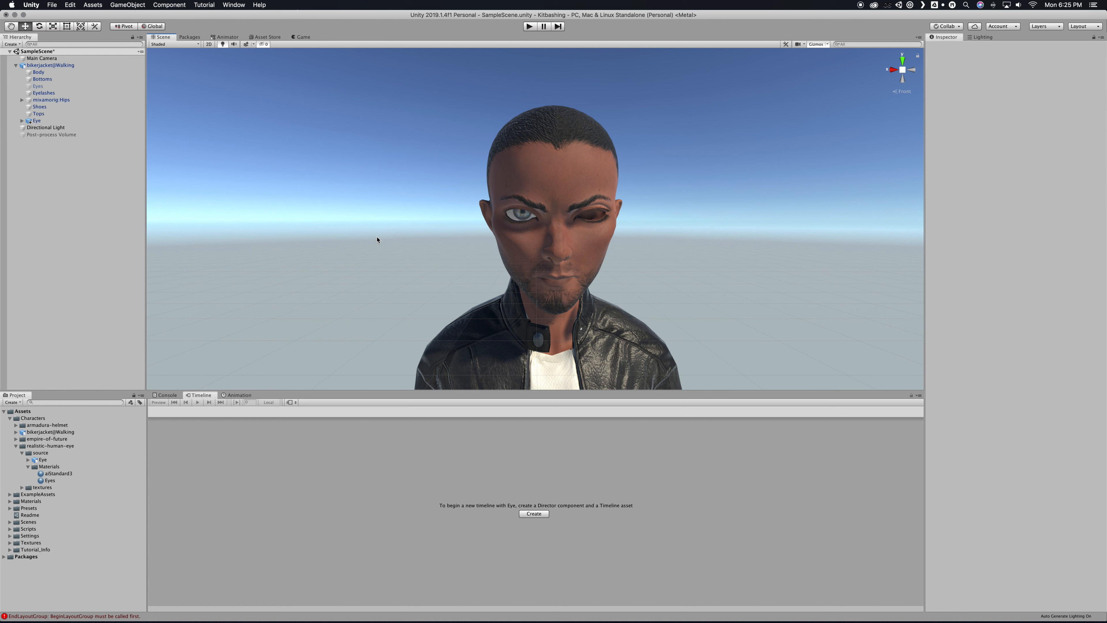
left_click(522, 218)
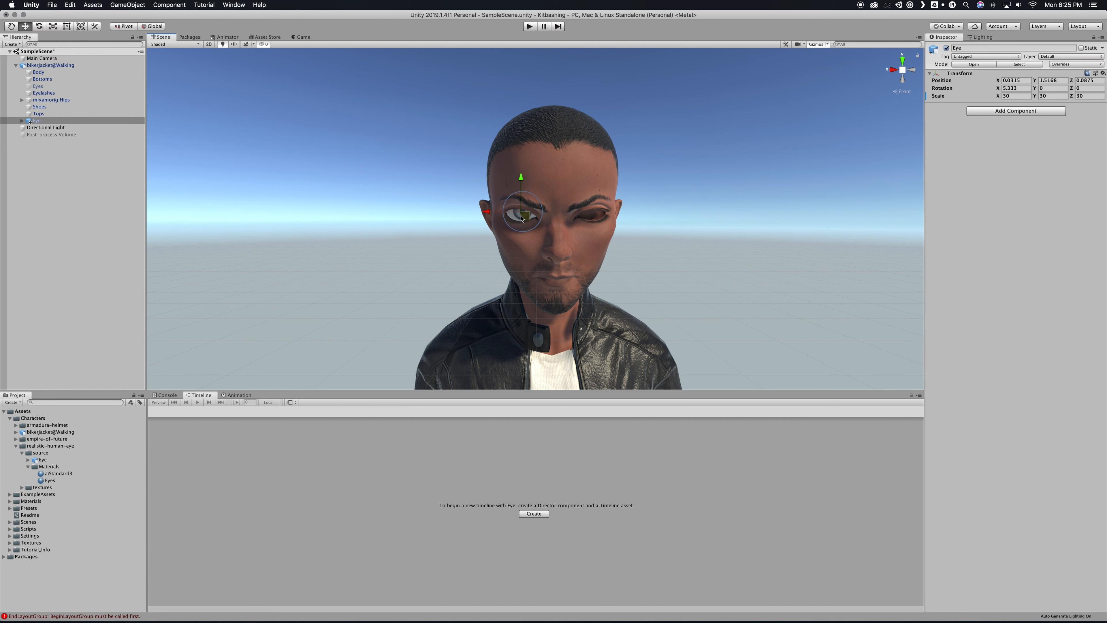
key("cmd+d")
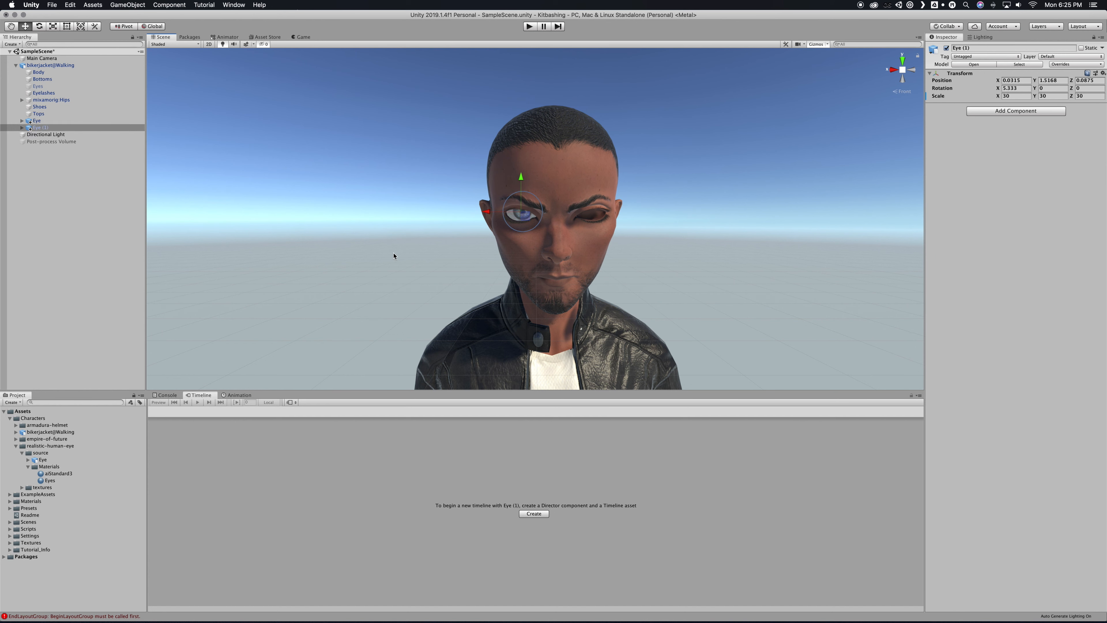
left_click_drag(487, 212, 552, 212)
right_click_drag(661, 208, 690, 201)
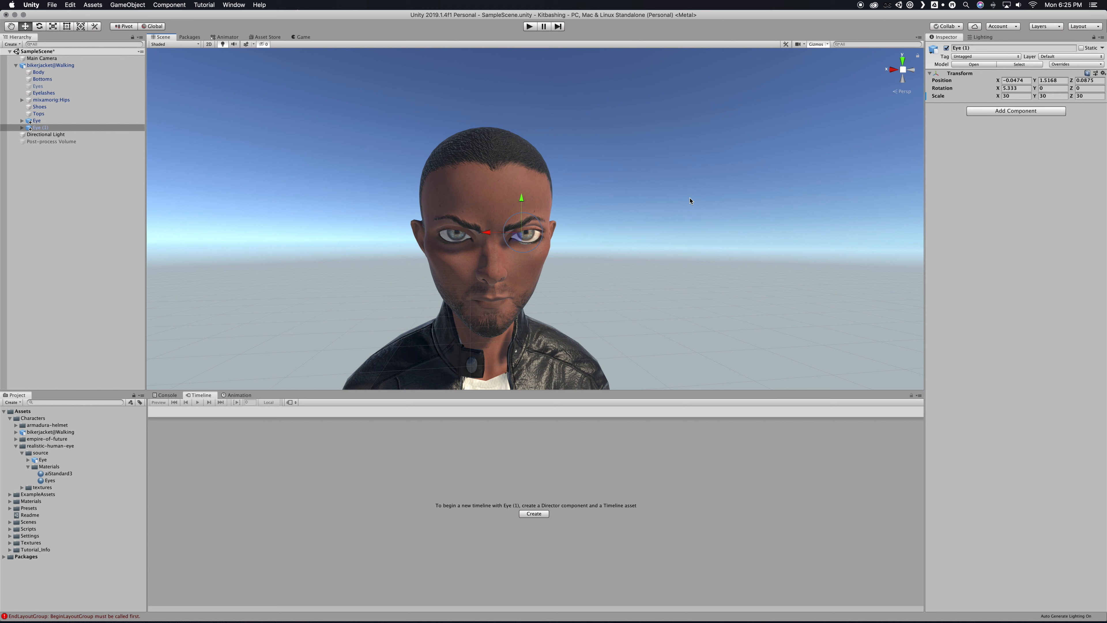
left_click(911, 70)
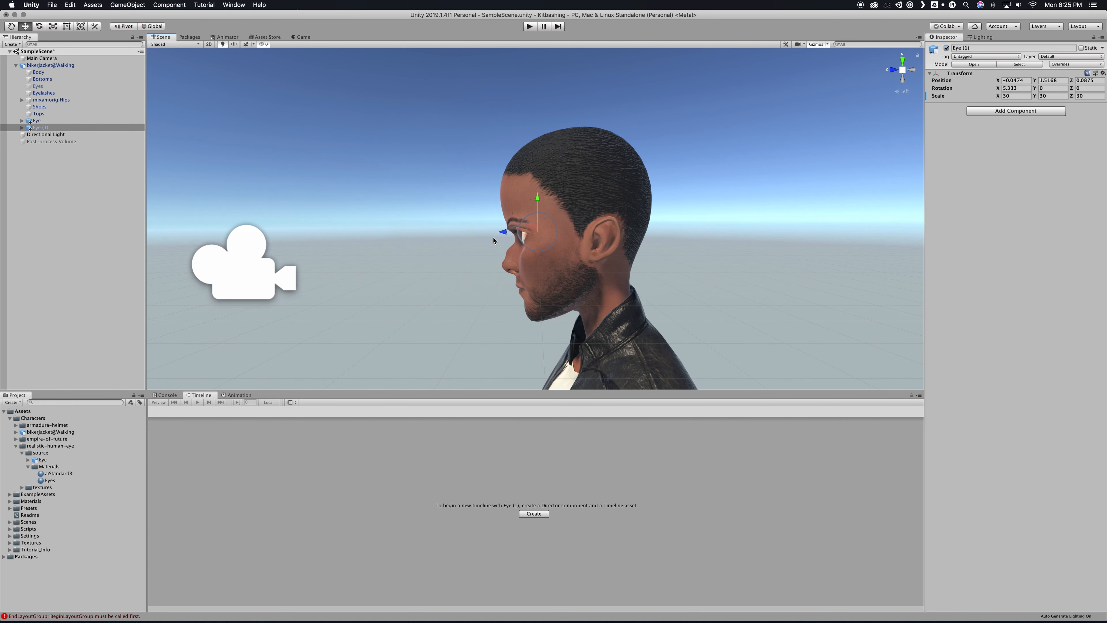
Step: Move the Eye (1) copy back into the left socket to about Z 0.0864 and check its fit from the front
left_click_drag(496, 234, 497, 234)
left_click(891, 69)
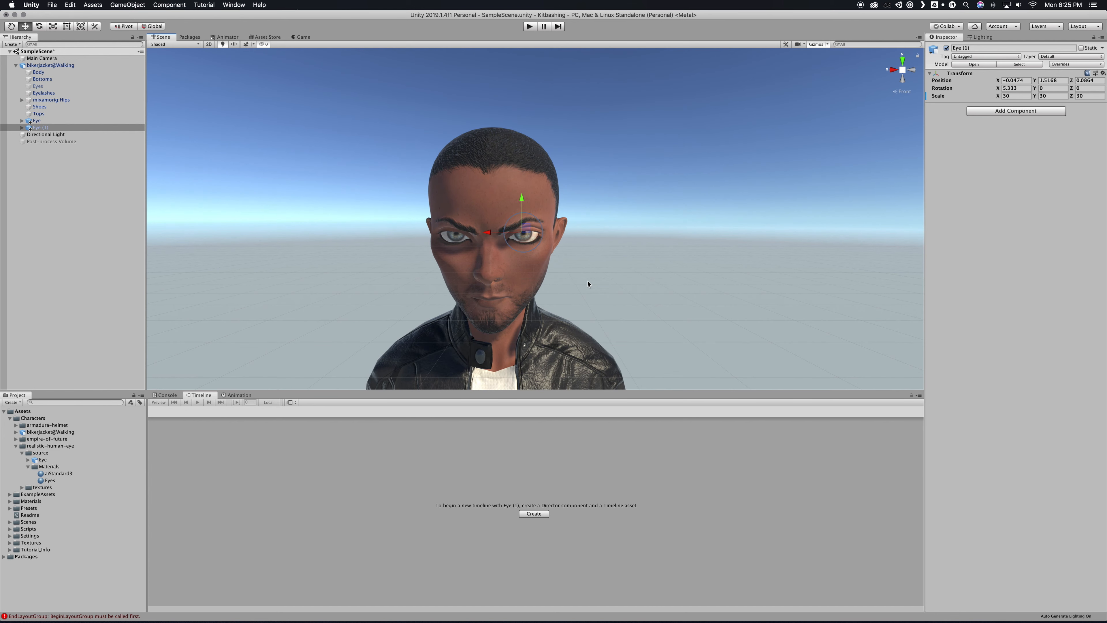
mouse_move(582, 260)
right_mouse_down()
mouse_move(593, 255)
mouse_move(572, 265)
right_mouse_up()
right_click_drag(285, 220, 303, 226)
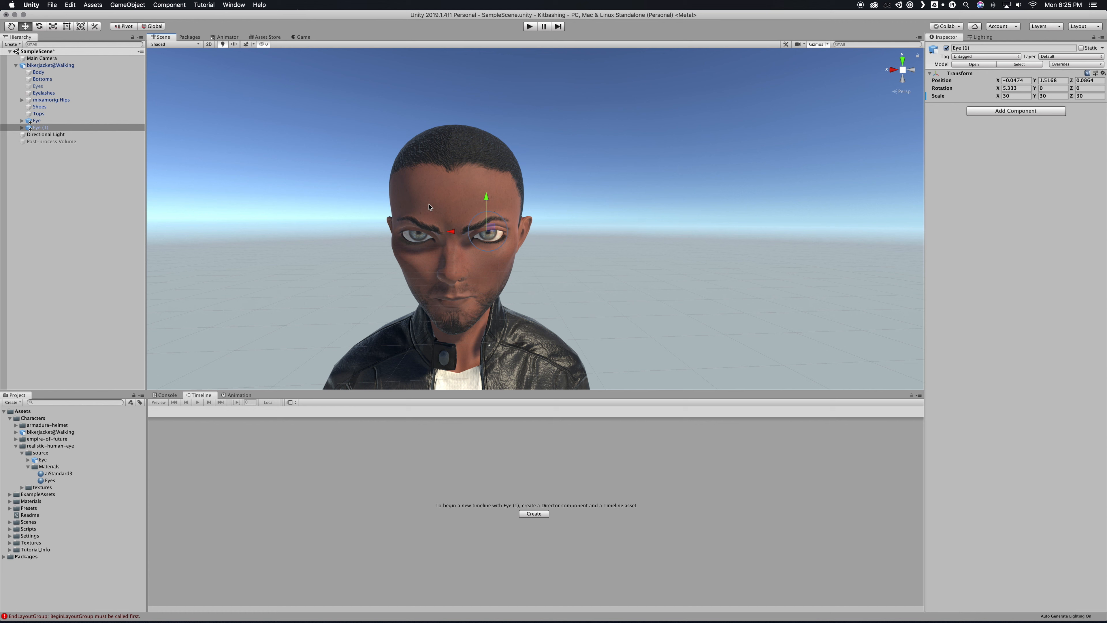
Step: Expand the character's skeleton from mixamorig:Hips through the spine, neck and head to the LeftEye and RightEye bones
left_click(22, 100)
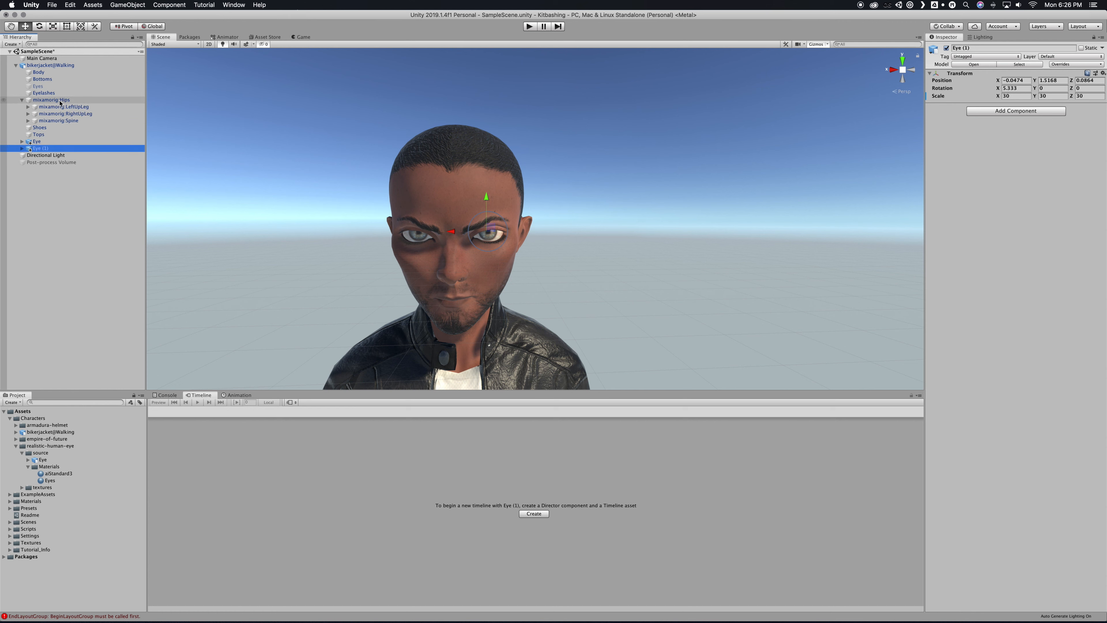
left_click(29, 122)
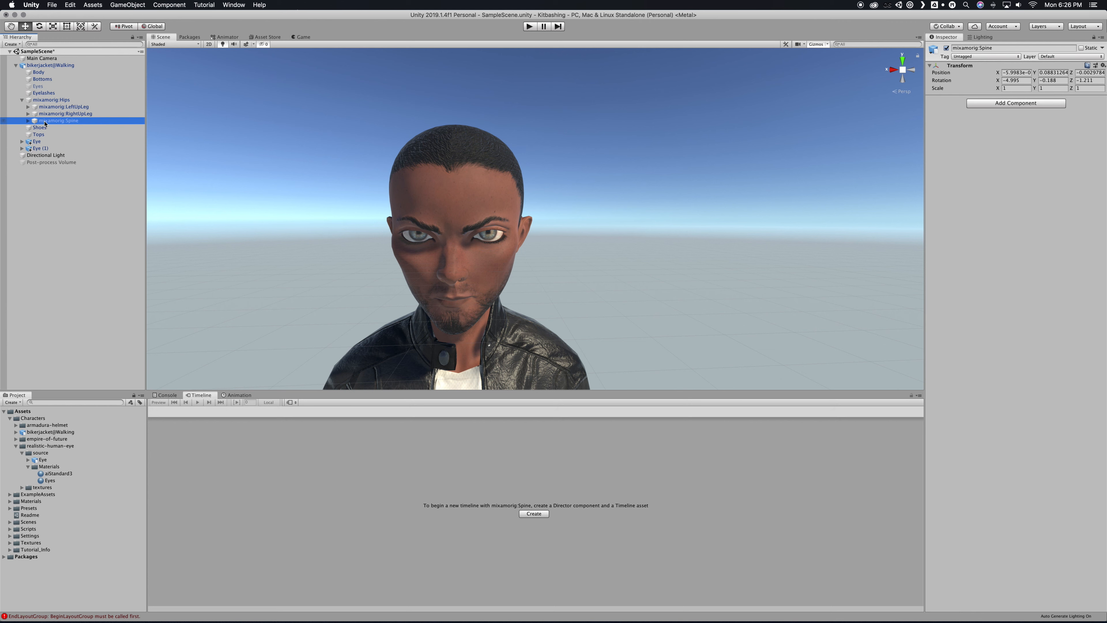
left_click(28, 121)
left_click(34, 127)
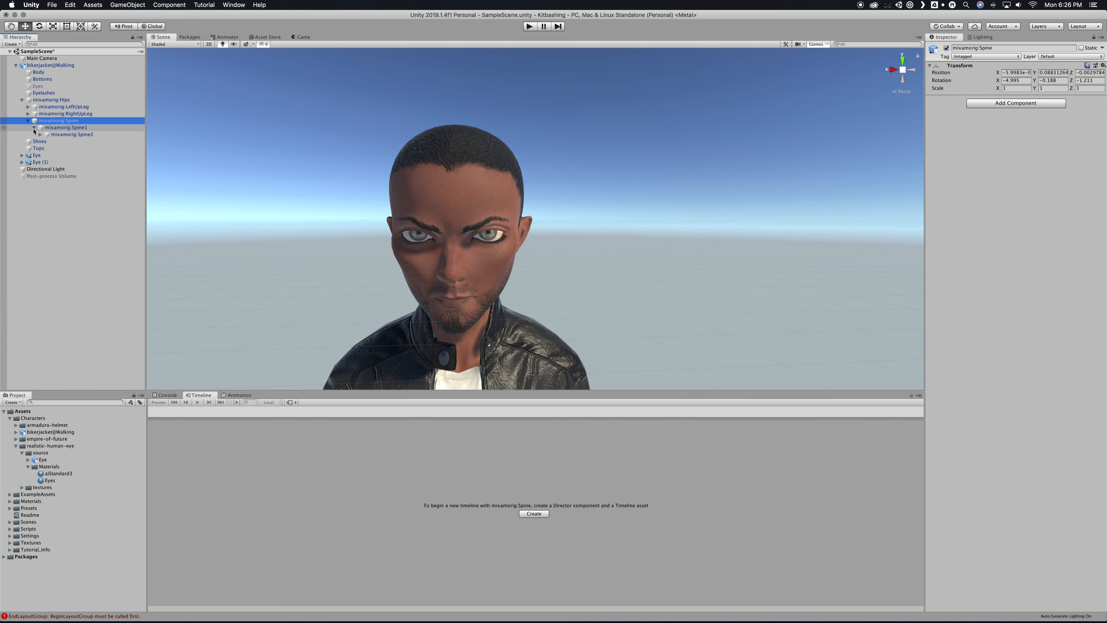
left_click(40, 135)
left_click(46, 149)
left_click(52, 155)
left_click(75, 170)
left_click(78, 177)
left_click(83, 170)
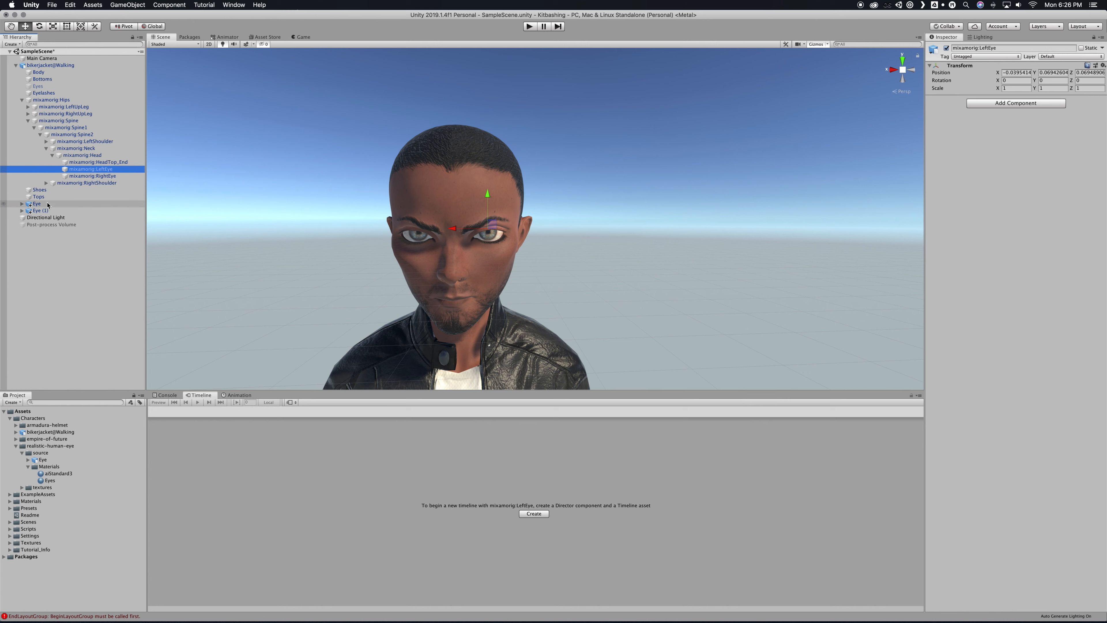
Step: Parent Eye (1) to the mixamorig:LeftEye bone and Eye to the mixamorig:RightEye bone
left_click(42, 210)
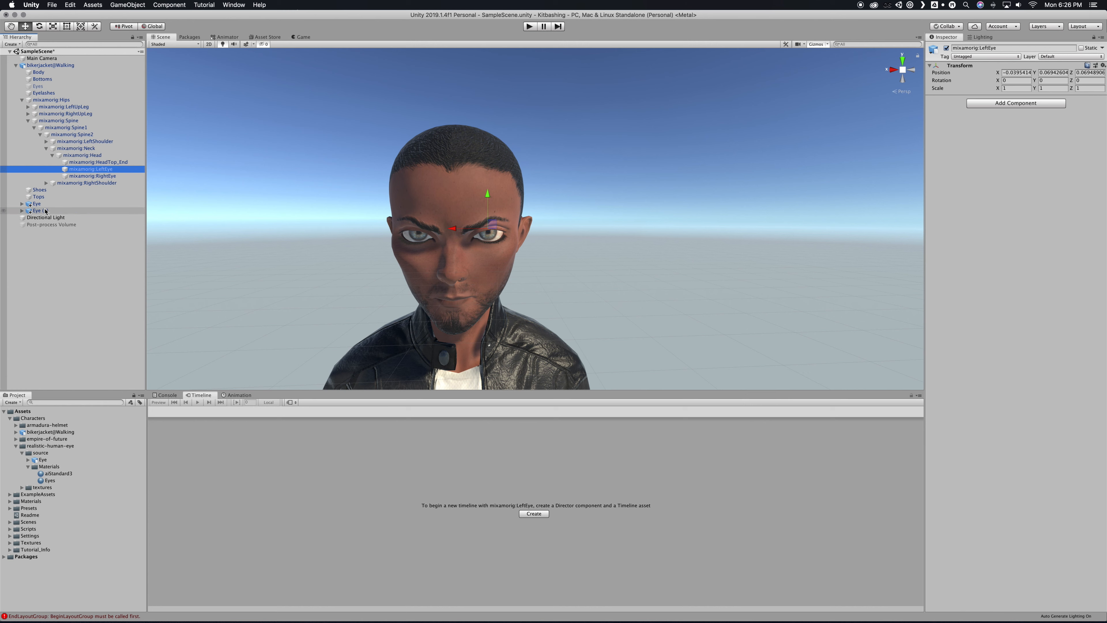
left_click_drag(37, 213, 75, 171)
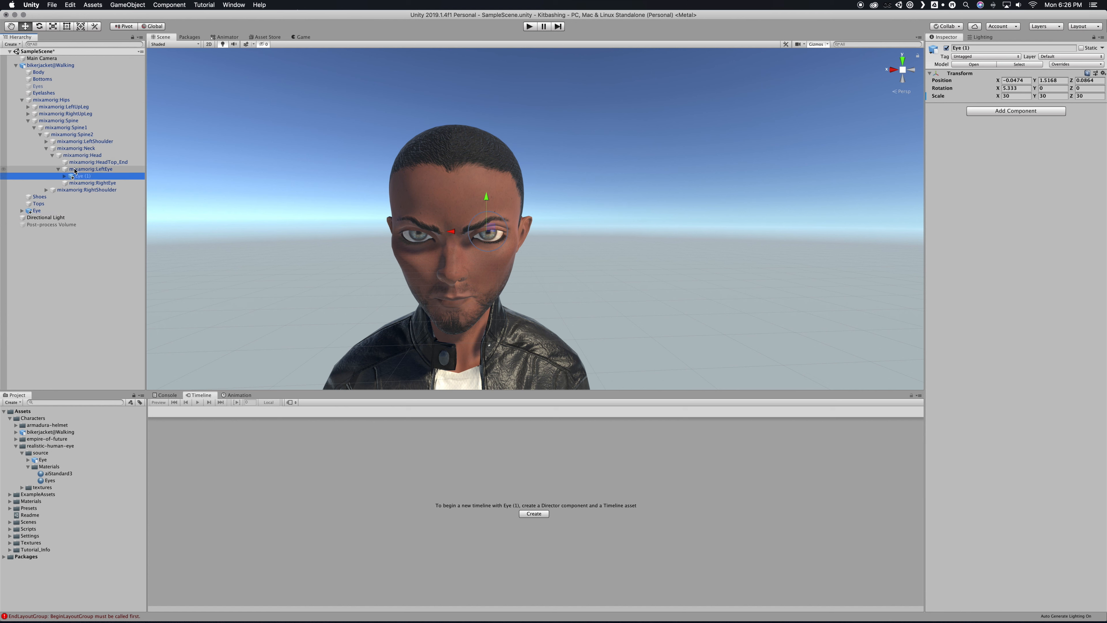
left_click(58, 169)
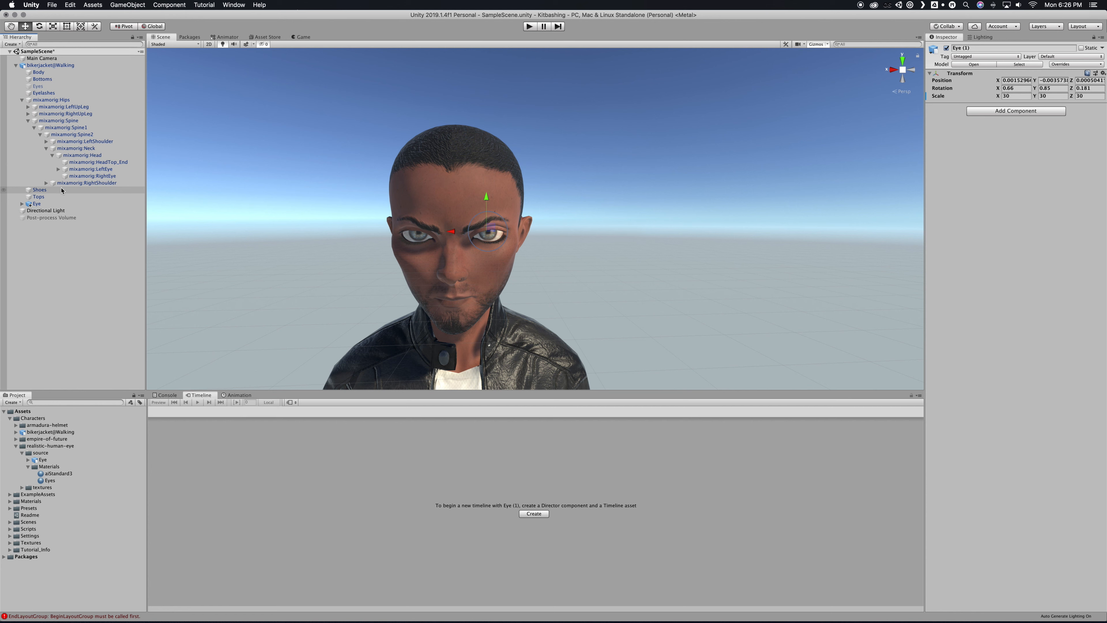
left_click_drag(35, 205, 59, 176)
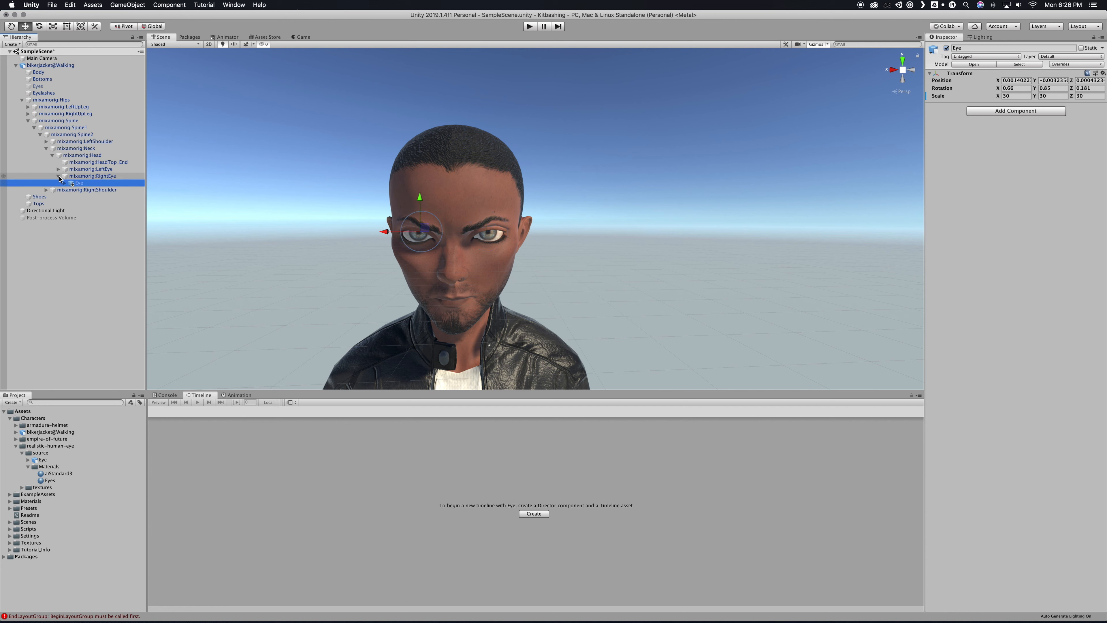
Step: Clear the selection and inspect the fitted eyes from several angles and distances
left_click(329, 220)
mouse_move(329, 220)
left_mouse_down("alt")
mouse_move(296, 218)
mouse_move(324, 219)
left_mouse_up("alt")
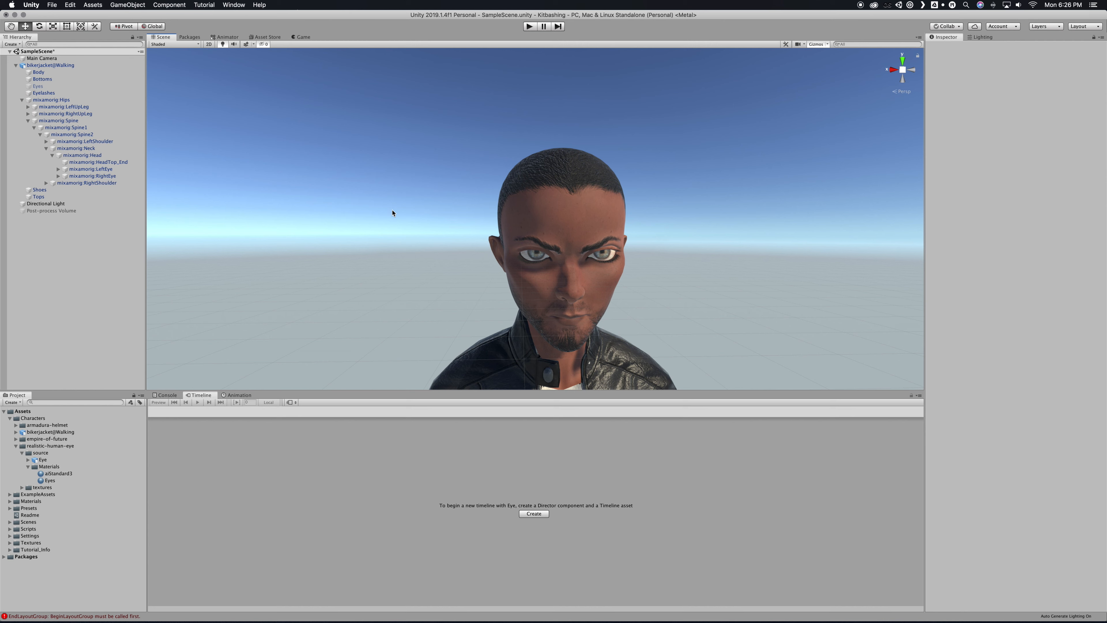
right_click_drag(399, 234, 432, 238)
scroll(451, 235, "down", 10)
scroll(431, 238, "up", 8)
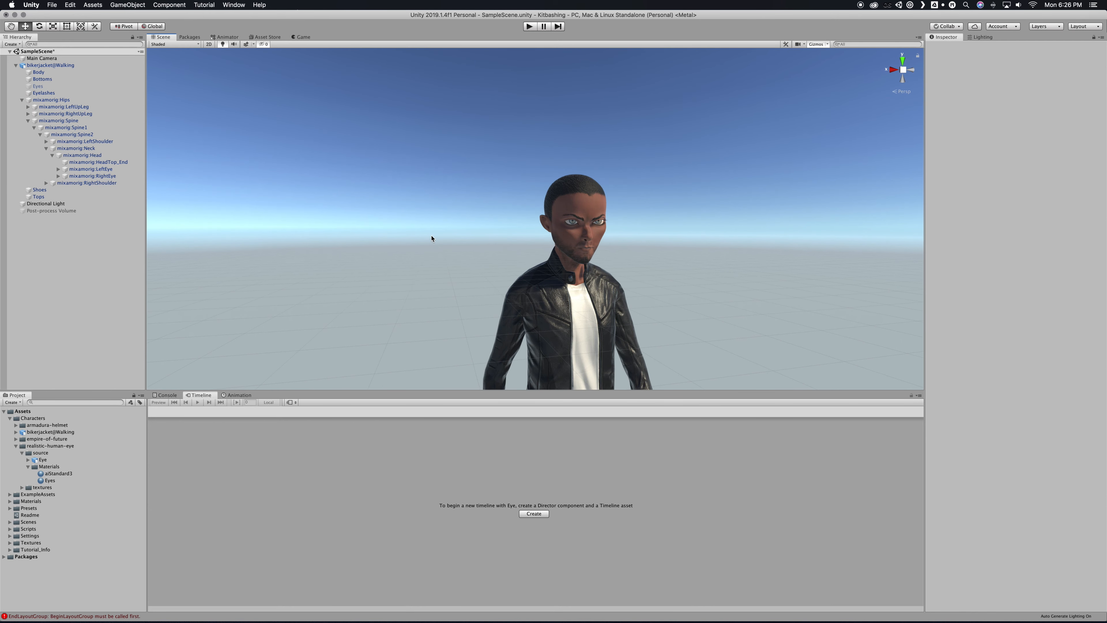
scroll(433, 238, "up", 6)
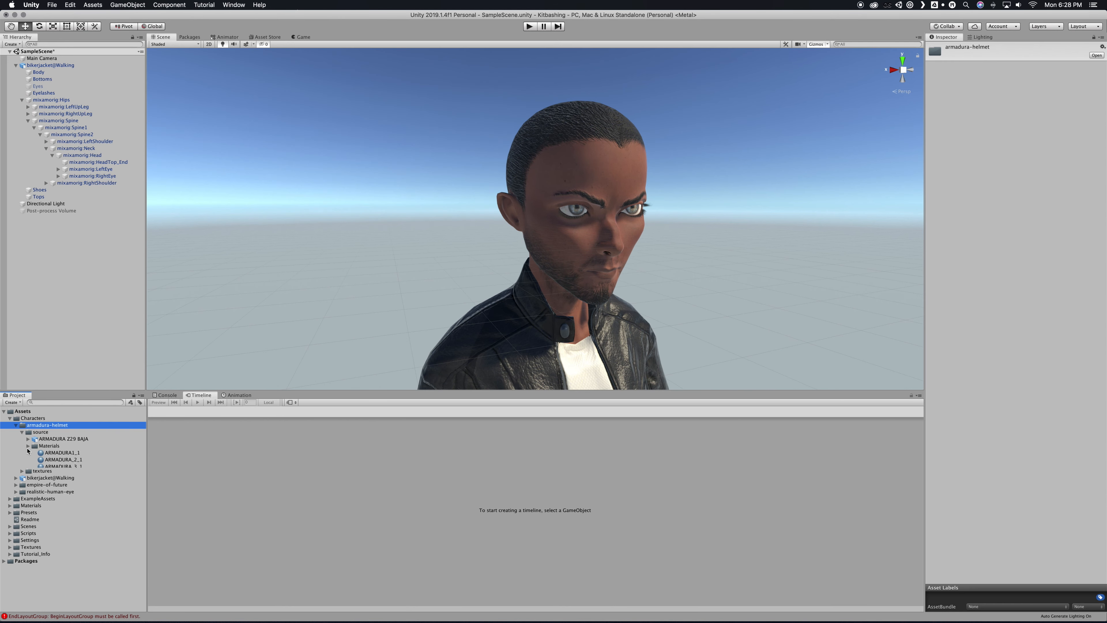
Step: Inspect the ARMADURA Z29 BAJA model in the source folder of the armadura-helmet assets
left_click(16, 424)
left_click(9, 418)
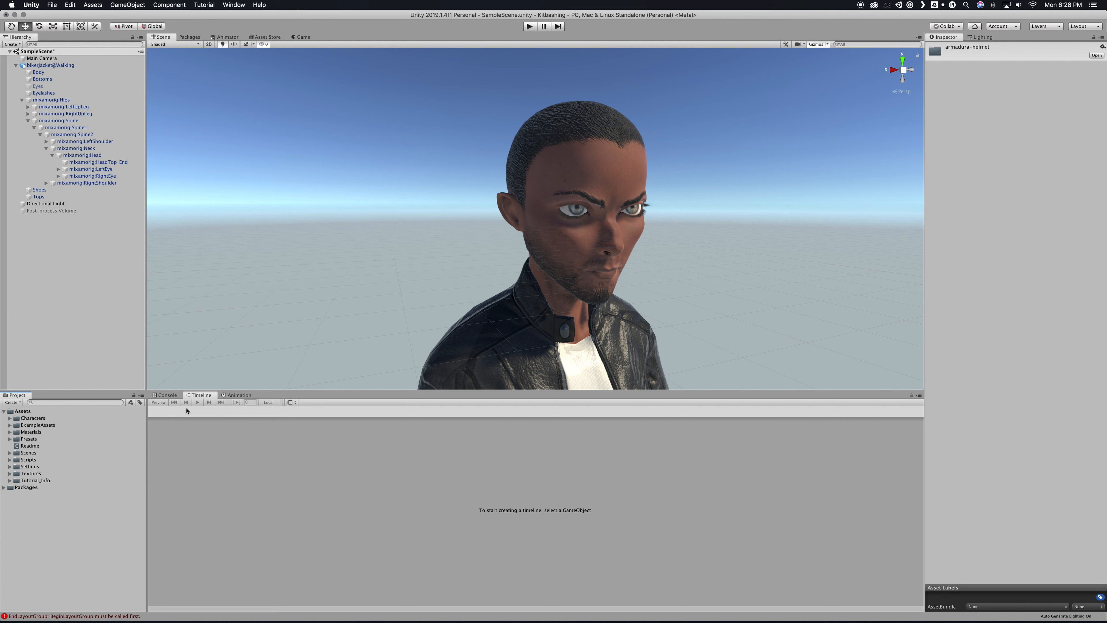
left_click(9, 418)
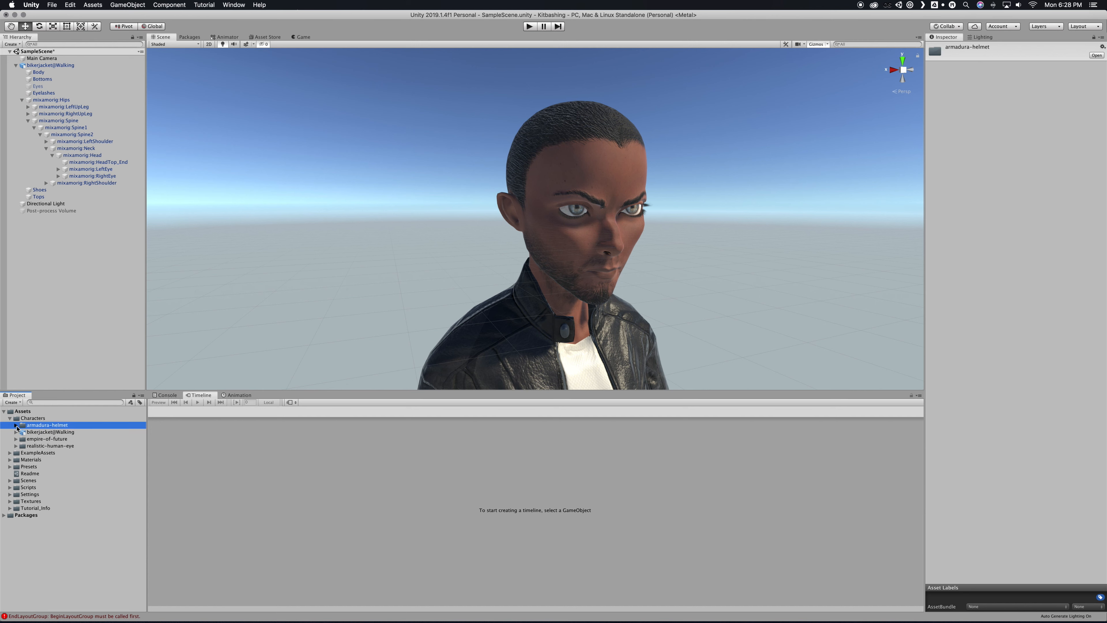
left_click(15, 425)
left_click(51, 438)
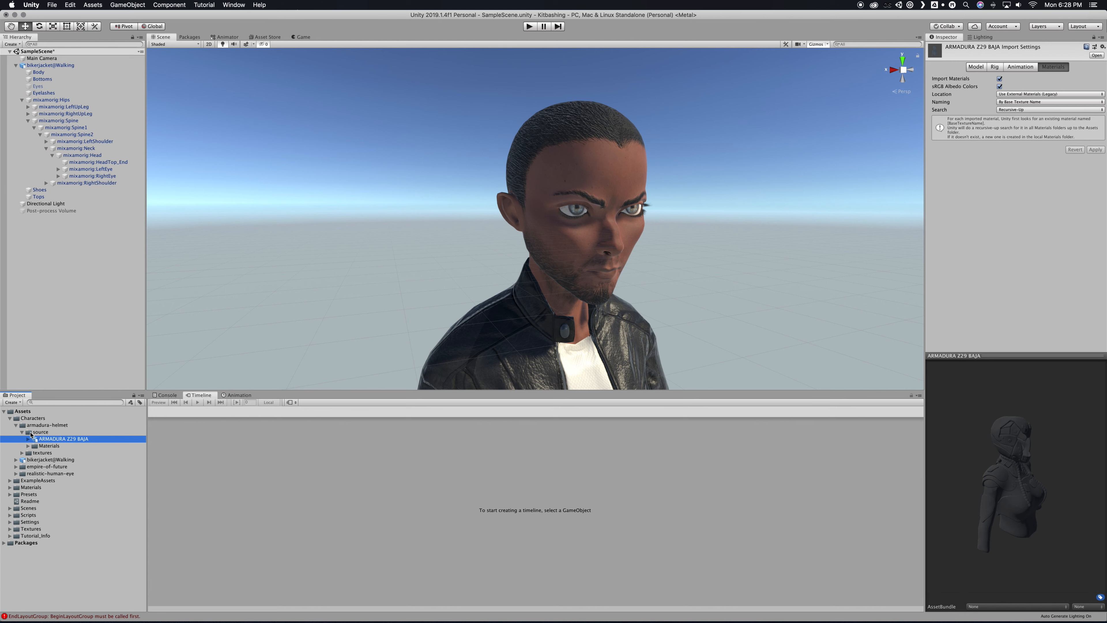
left_click(31, 432)
left_click(51, 439)
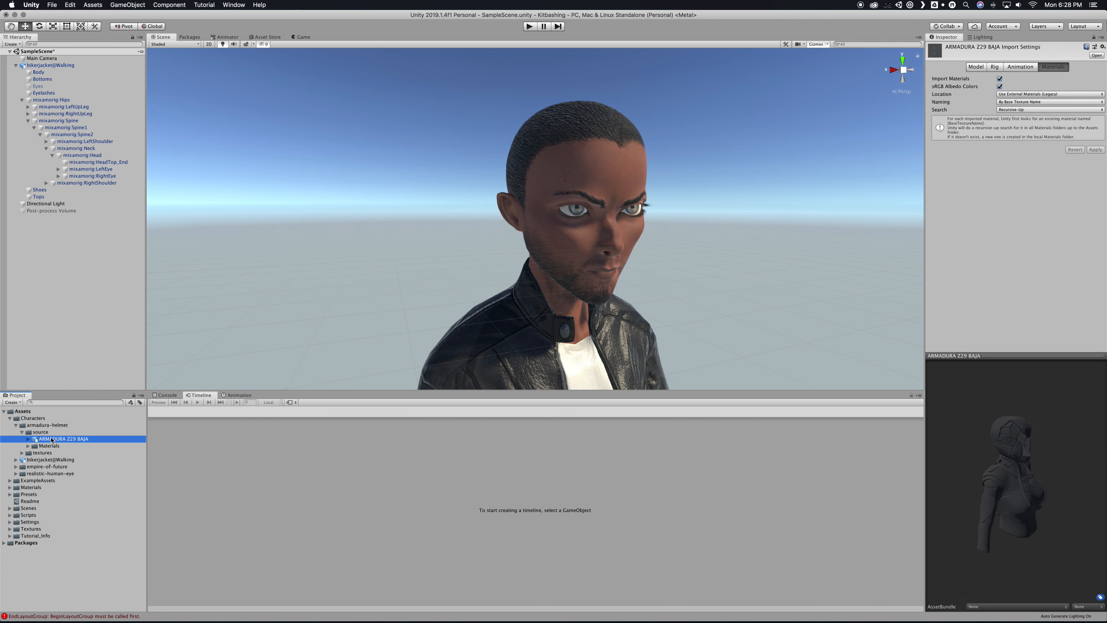
Step: Examine the helmet model's materials ARMADURA1_1, ARMADURA_2_1 and ARMADURA_3_1
left_click(49, 446)
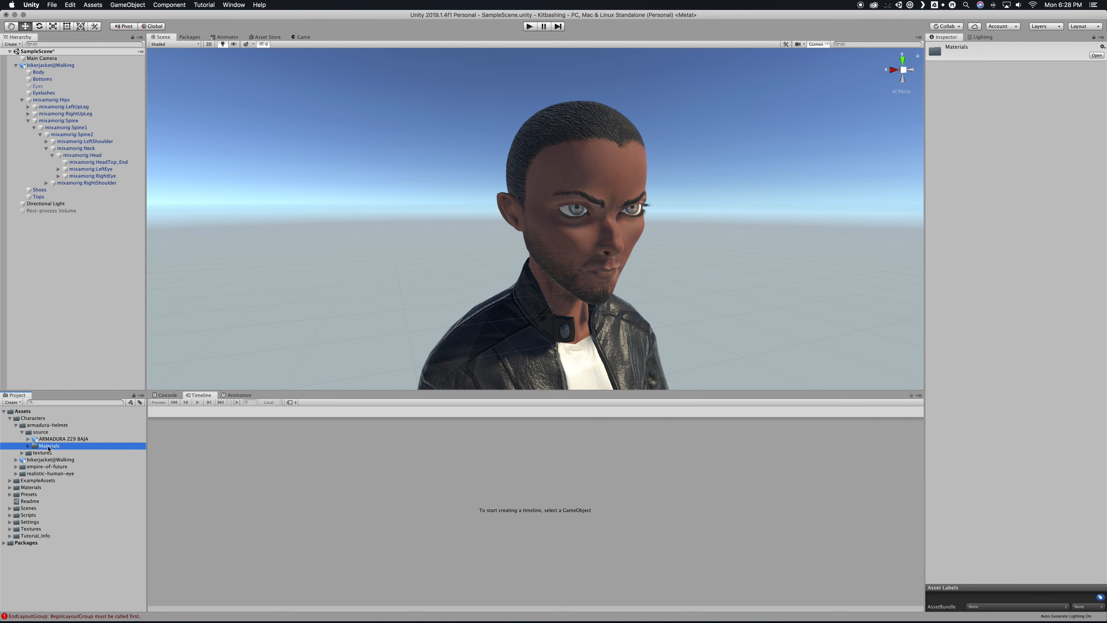
left_click(28, 445)
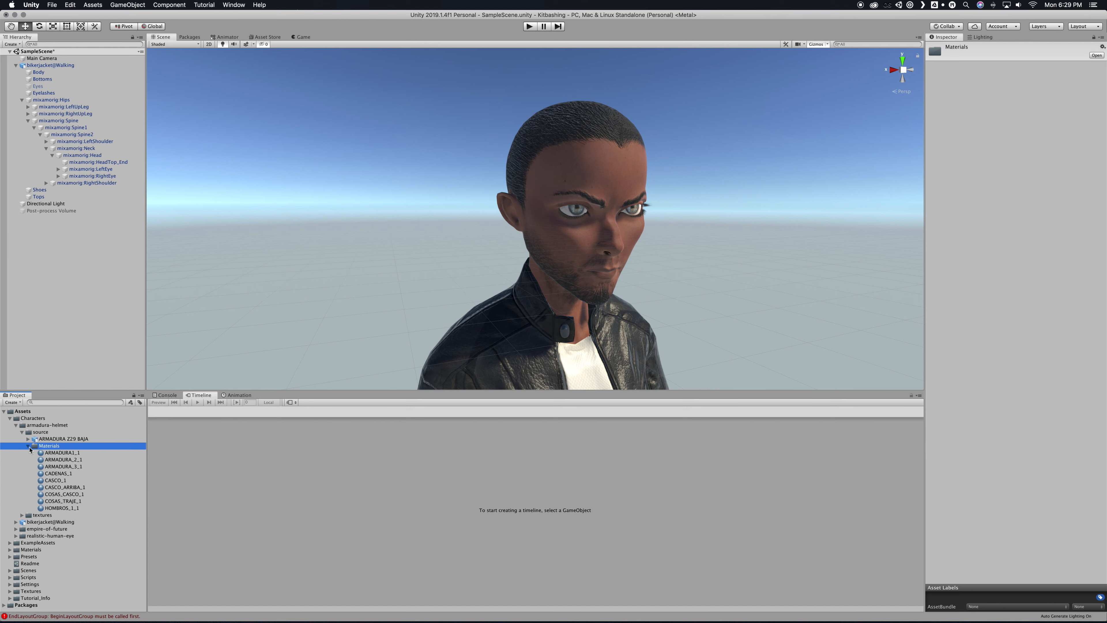
left_click(51, 453)
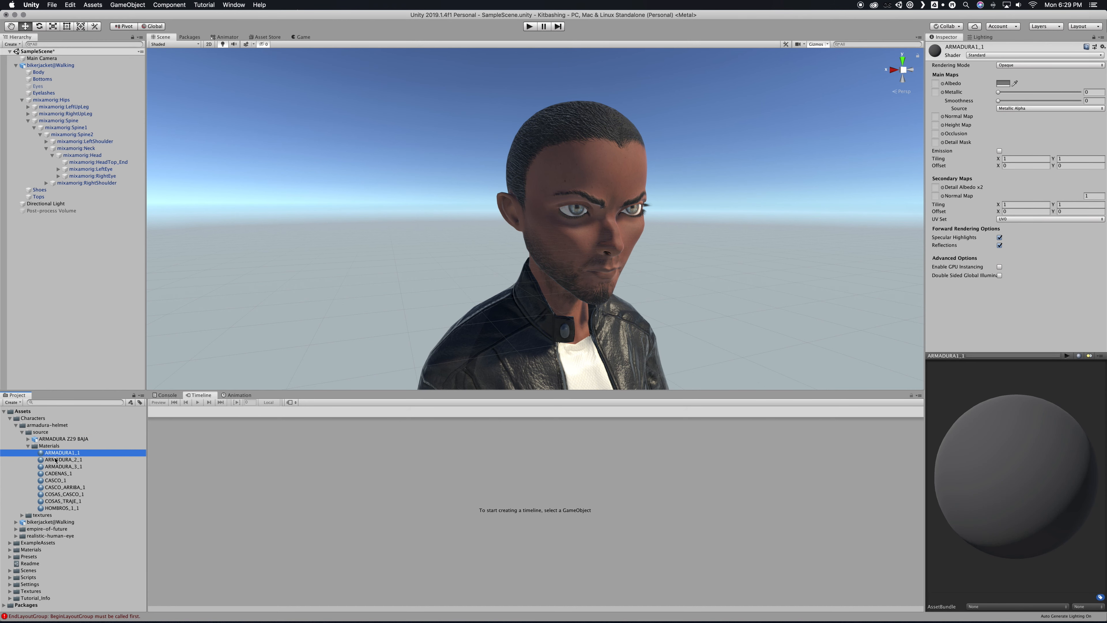
left_click(56, 460)
left_click(58, 468)
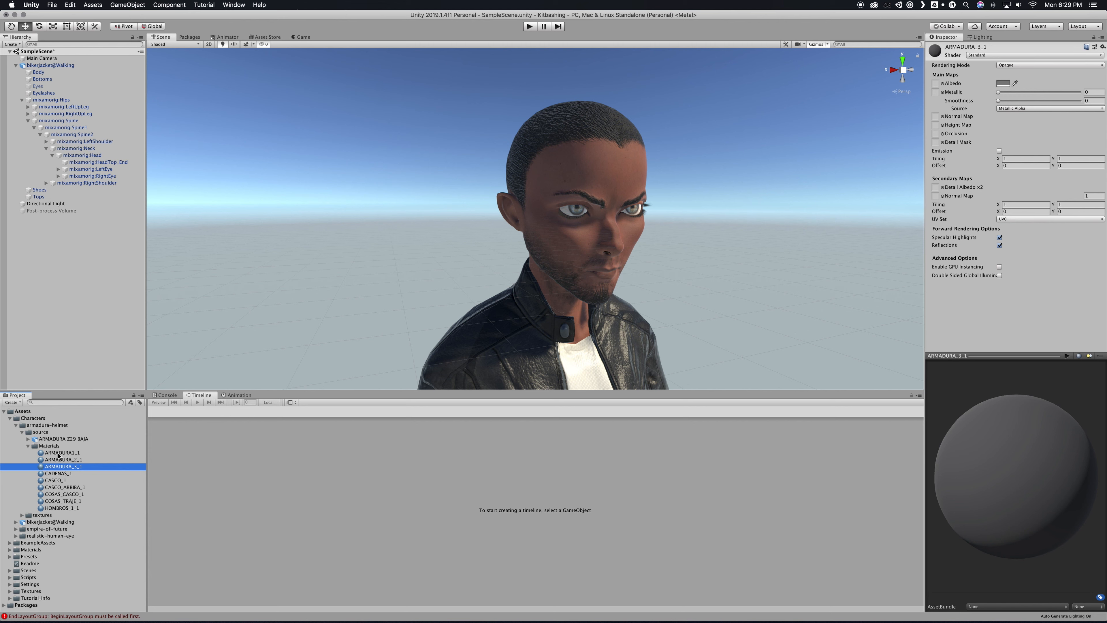
left_click(29, 446)
Step: Add the ARMADURA Z29 BAJA model to the scene and reset its transform to the origin
left_click(40, 439)
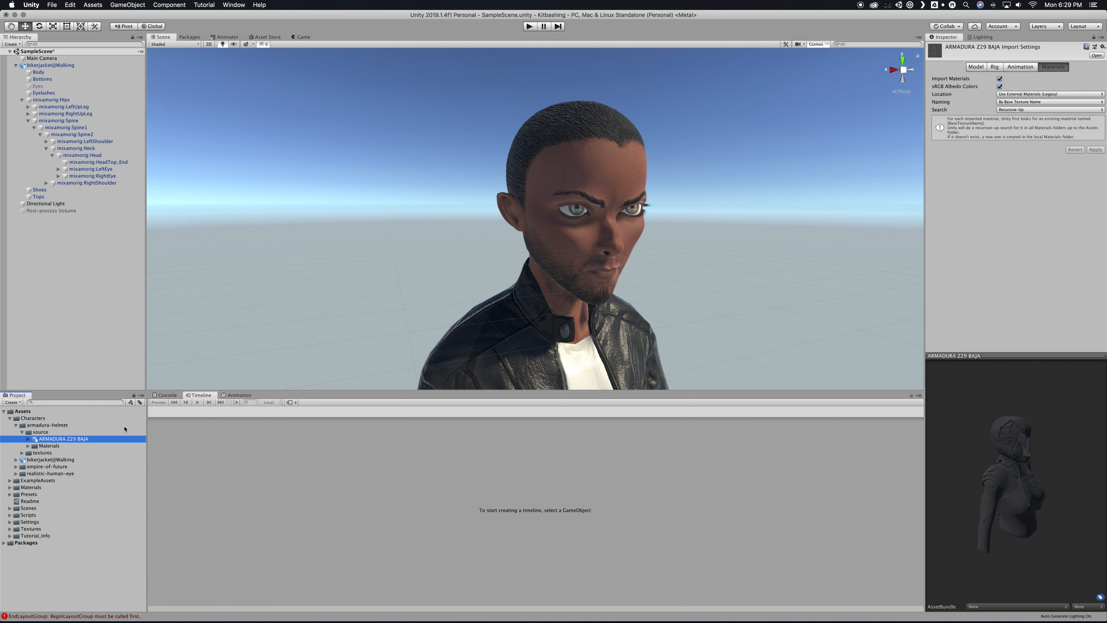
left_click_drag(35, 438, 306, 371)
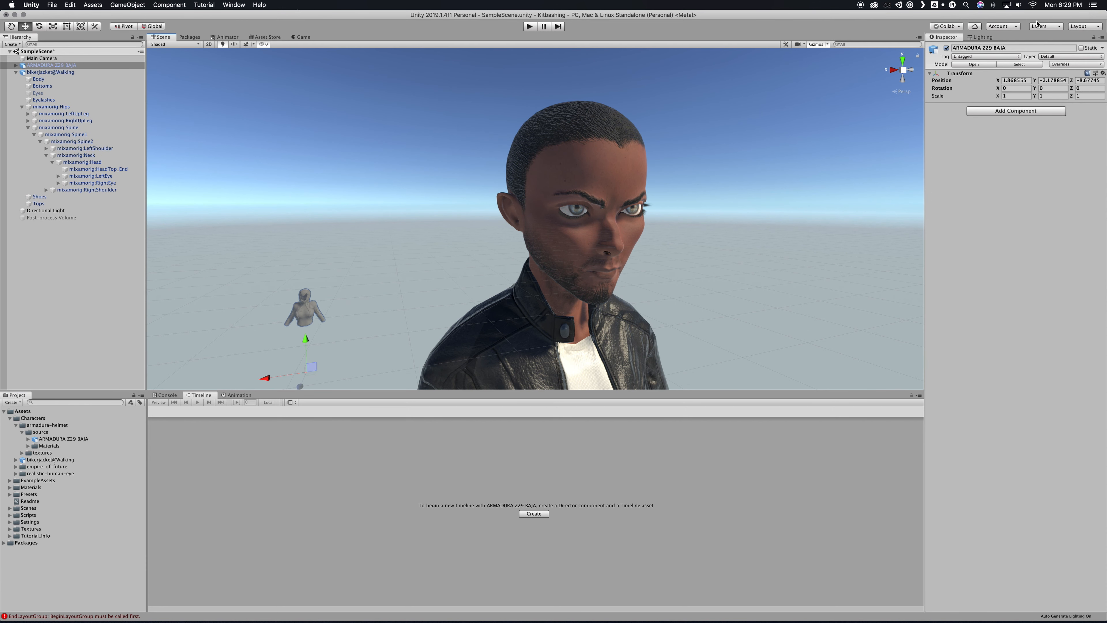
left_click(1103, 74)
left_click(1054, 81)
scroll(528, 237, "down", 5)
left_click(542, 264)
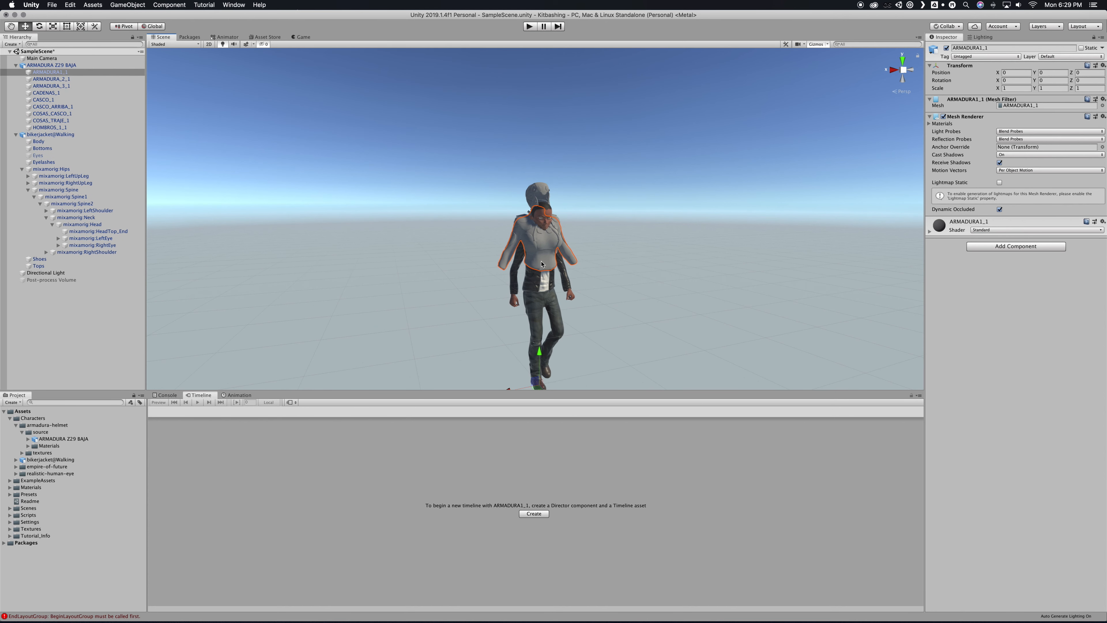
Step: Collapse both models' hierarchies and move the ARMADURA Z29 BAJA model beside the character, to about X 0.647 and Y -0.158
left_click(16, 135)
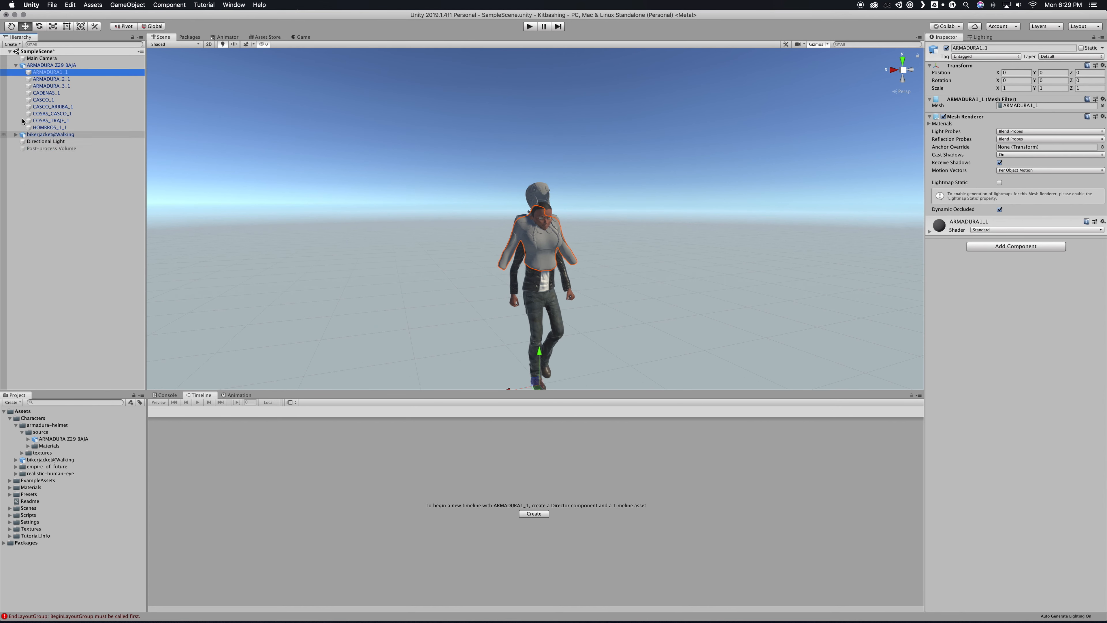
left_click(24, 66)
key("Left")
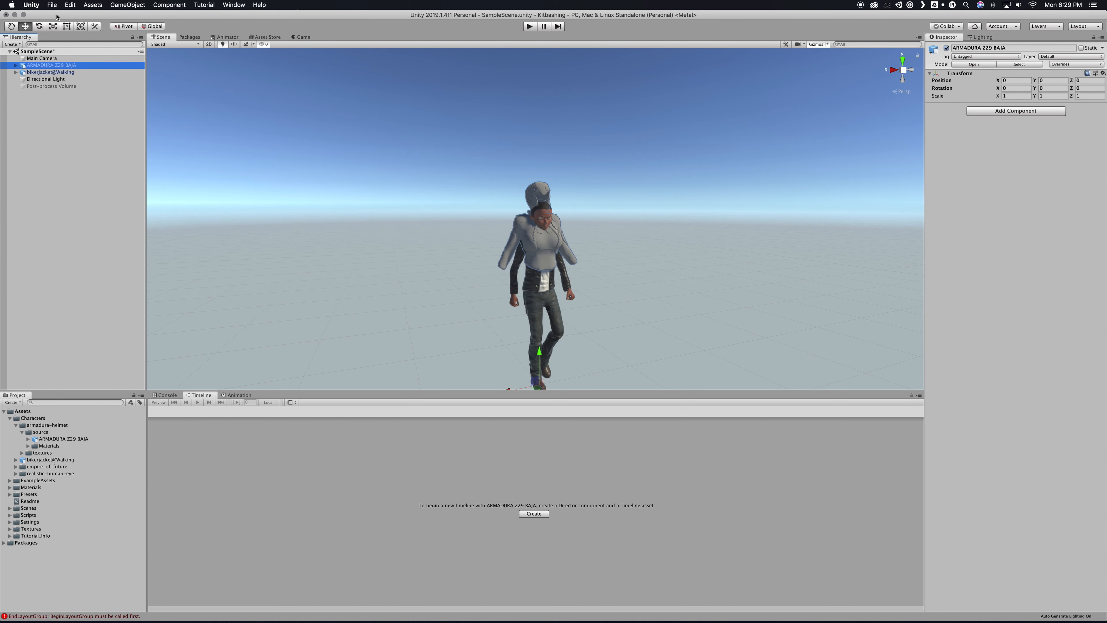
right_click_drag(489, 163, 489, 186)
mouse_move(534, 311)
left_mouse_down()
mouse_move(533, 273)
mouse_move(535, 314)
left_mouse_up()
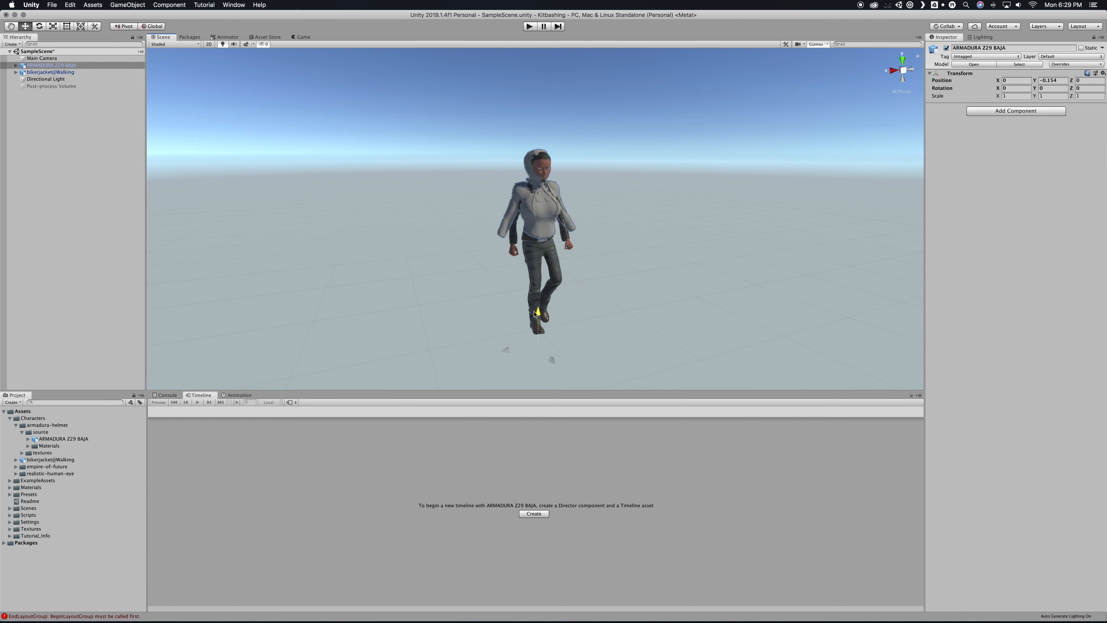
left_click_drag(506, 350, 434, 365)
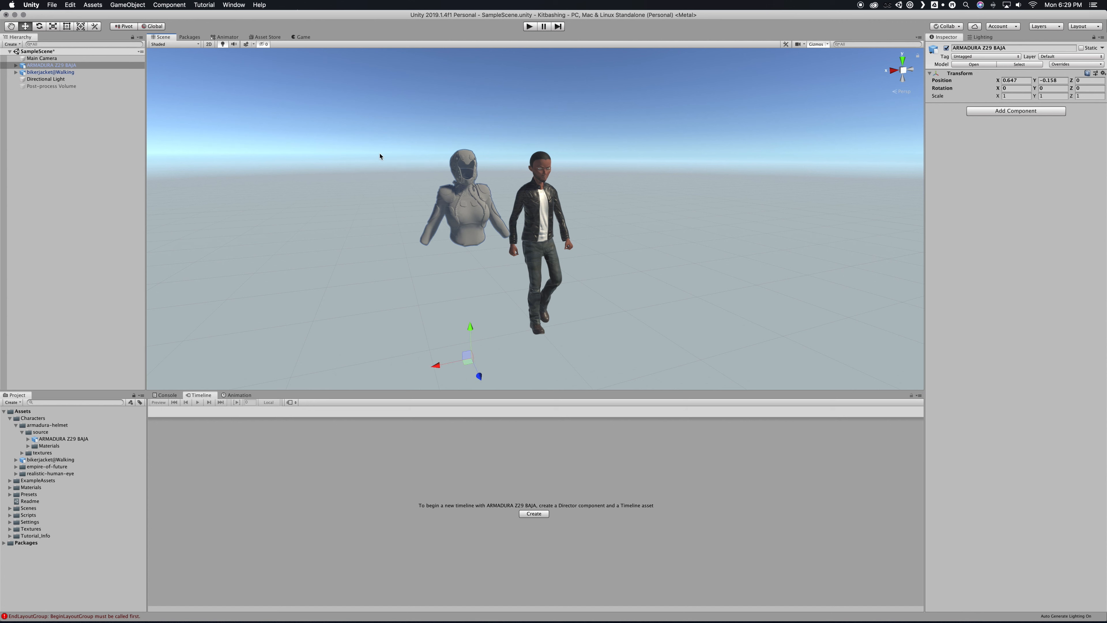
Step: Expand the ARMADURA Z29 BAJA object and unpack its prefab completely
left_click(16, 65)
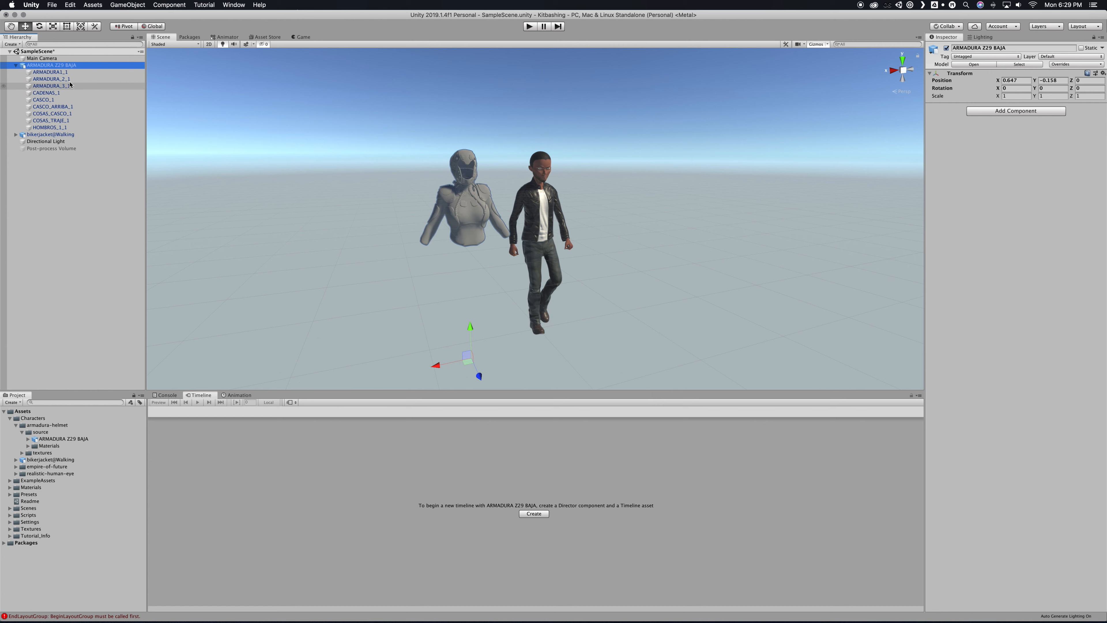
right_click(42, 65)
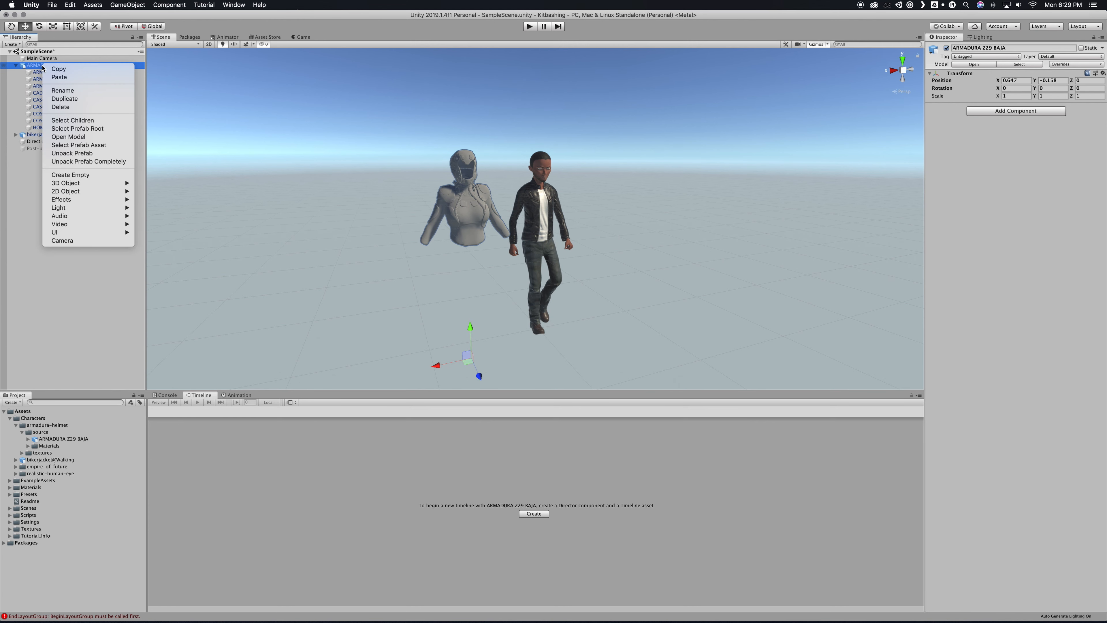
left_click(37, 65)
right_click(37, 65)
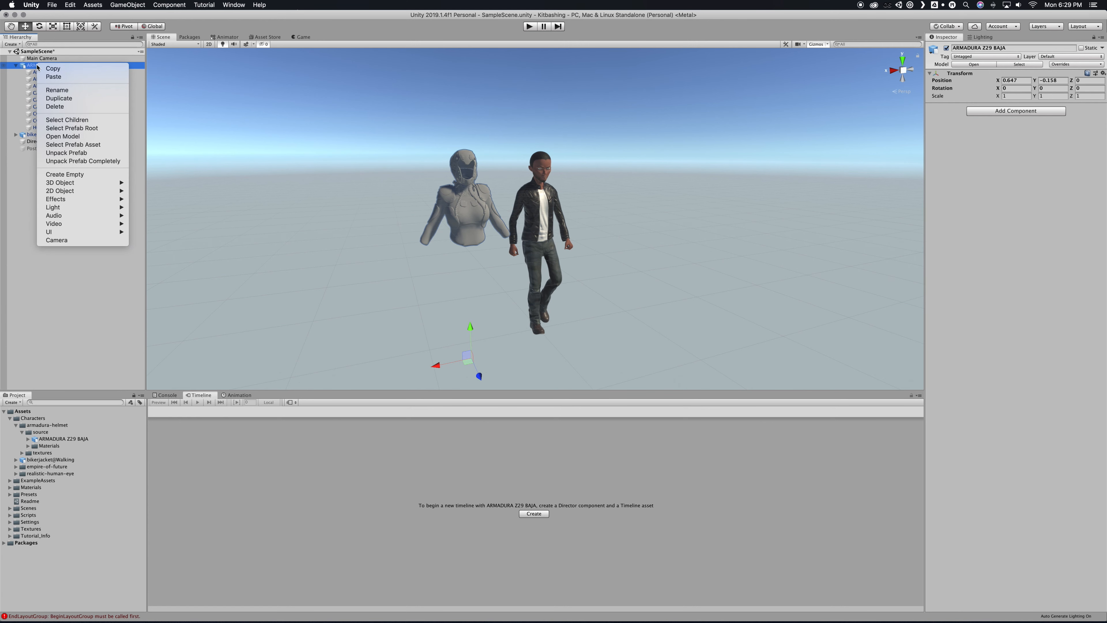
left_click(77, 161)
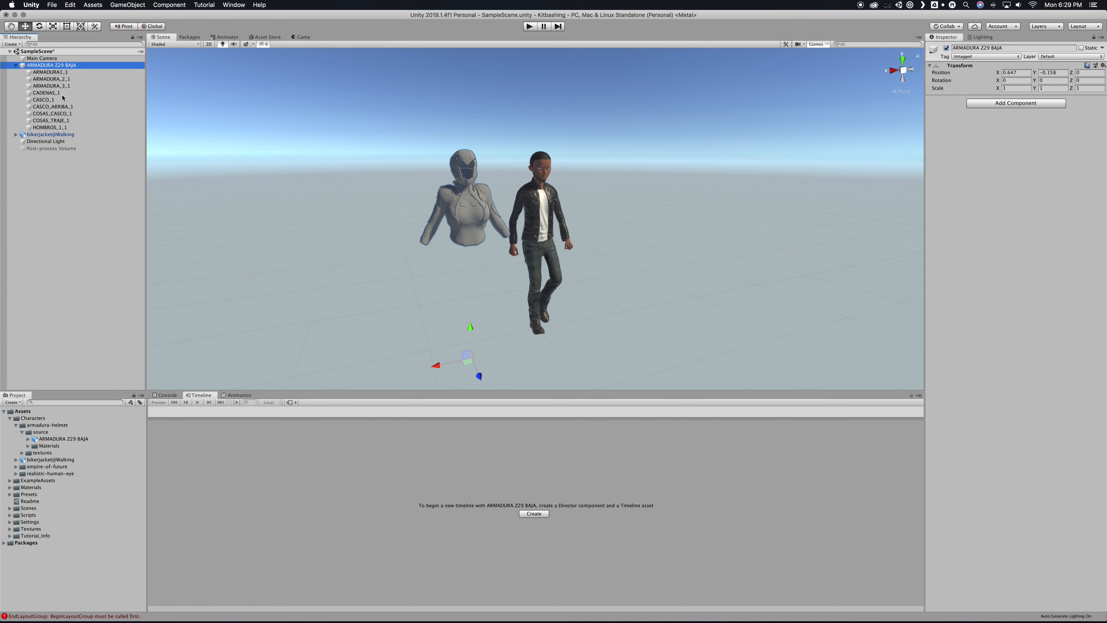
Step: Delete the ARMADURA1_1 body part from the ARMADURA Z29 BAJA object
left_click(52, 73)
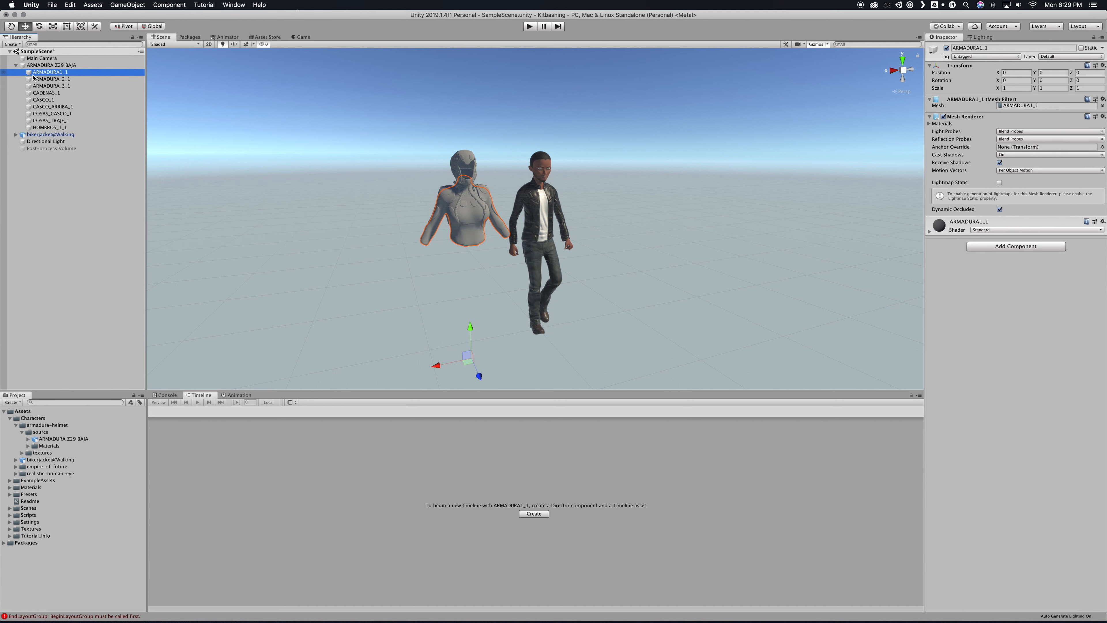
right_click(47, 74)
left_click(65, 113)
Step: Delete the ARMADURA_2_1 and ARMADURA_3_1 body parts from the ARMADURA Z29 BAJA object
left_click(57, 73)
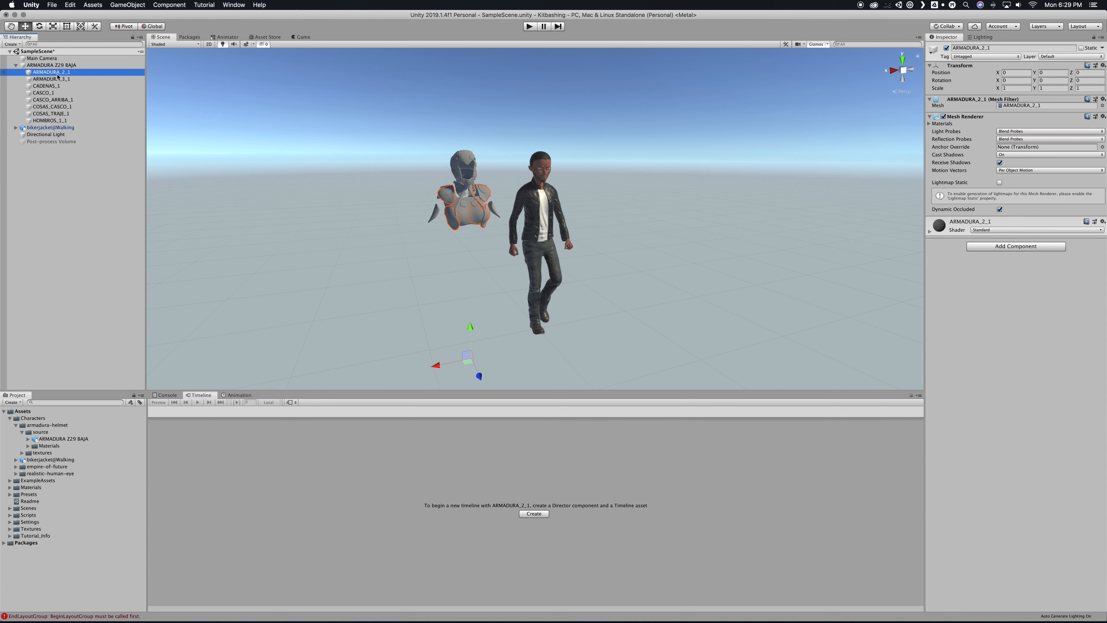
left_click(57, 78, "shift")
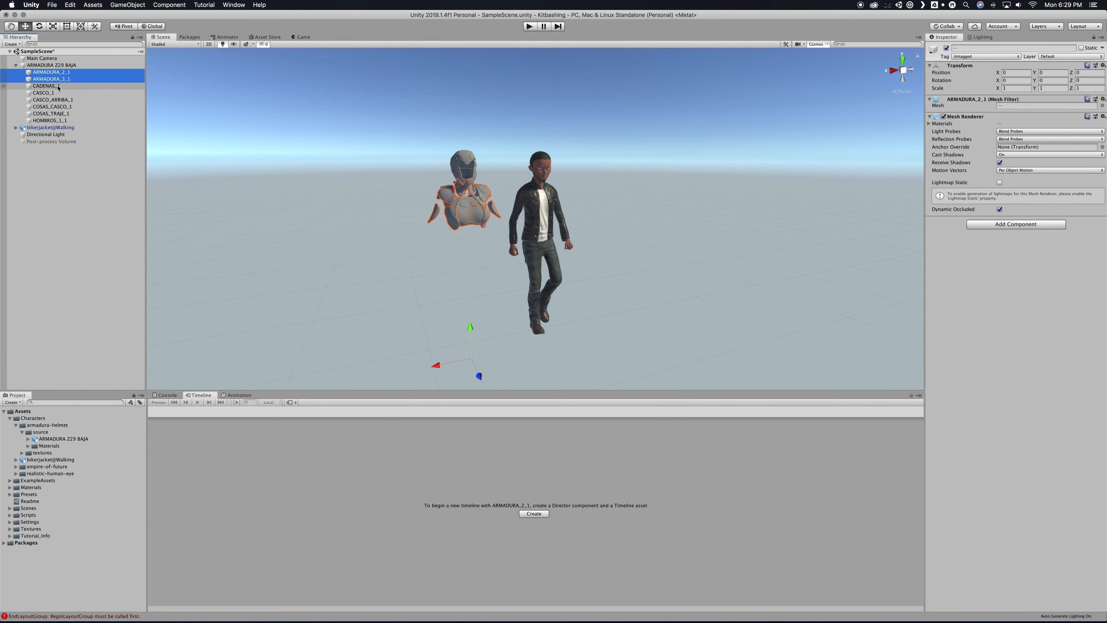
right_click(58, 78)
left_click(74, 113)
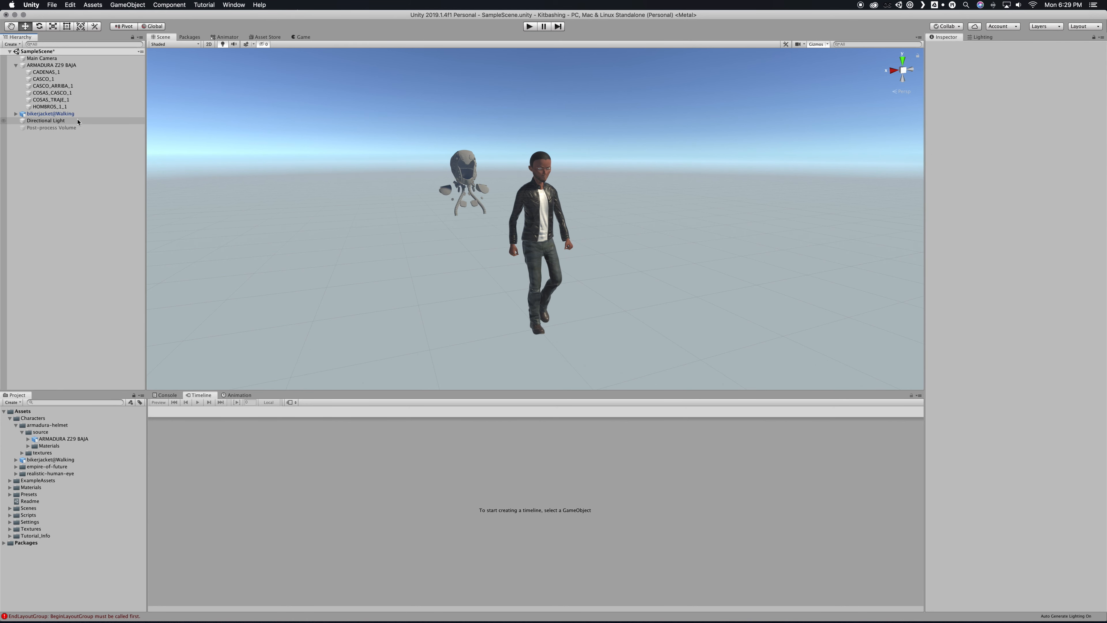
Step: Delete the HOMBROS_1_1 and COSAS_TRAJE_1 parts from the ARMADURA Z29 BAJA object
left_click(62, 107)
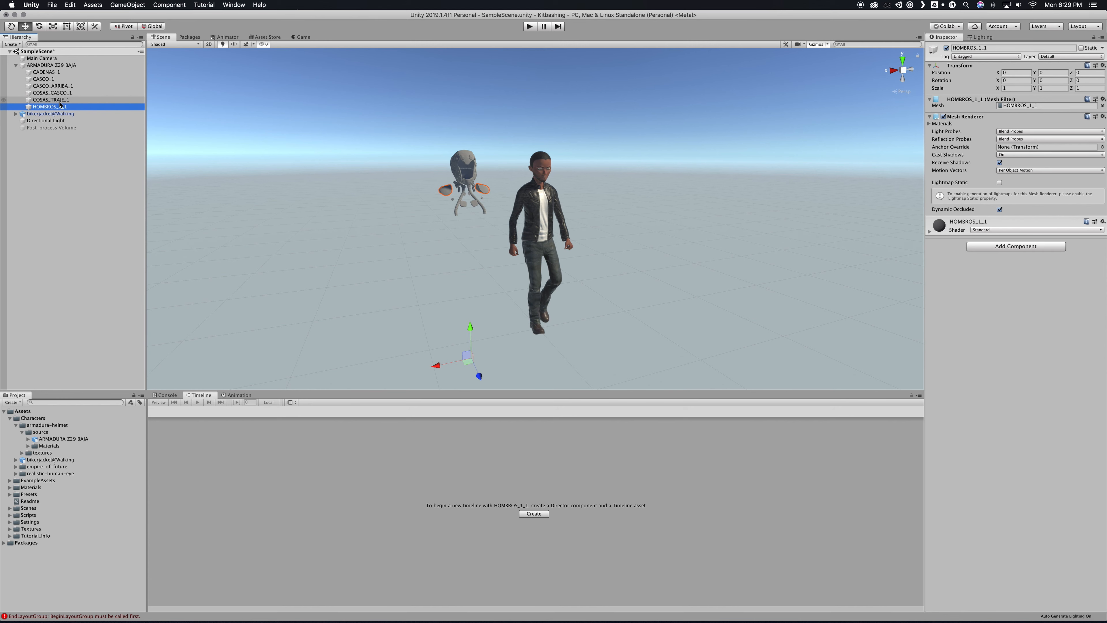
right_click(59, 108)
left_click(75, 149)
left_click(62, 100)
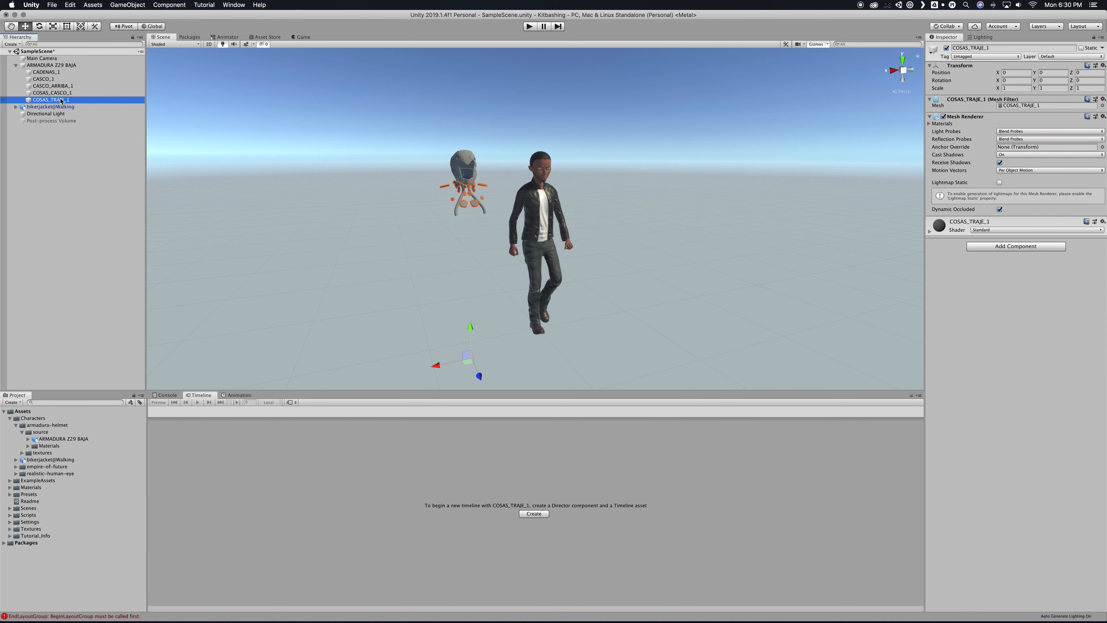
right_click(61, 101)
left_click(78, 140)
Step: Check which remaining parts belong to the helmet and delete the CADENAS_1 part hanging below it
left_click(60, 93)
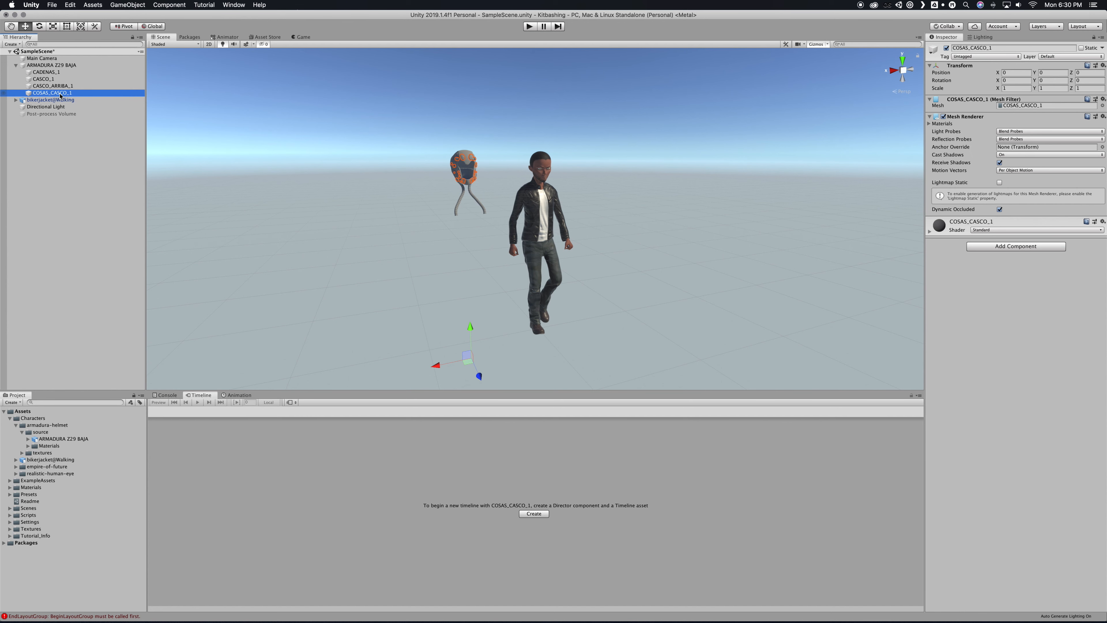
left_click(58, 87)
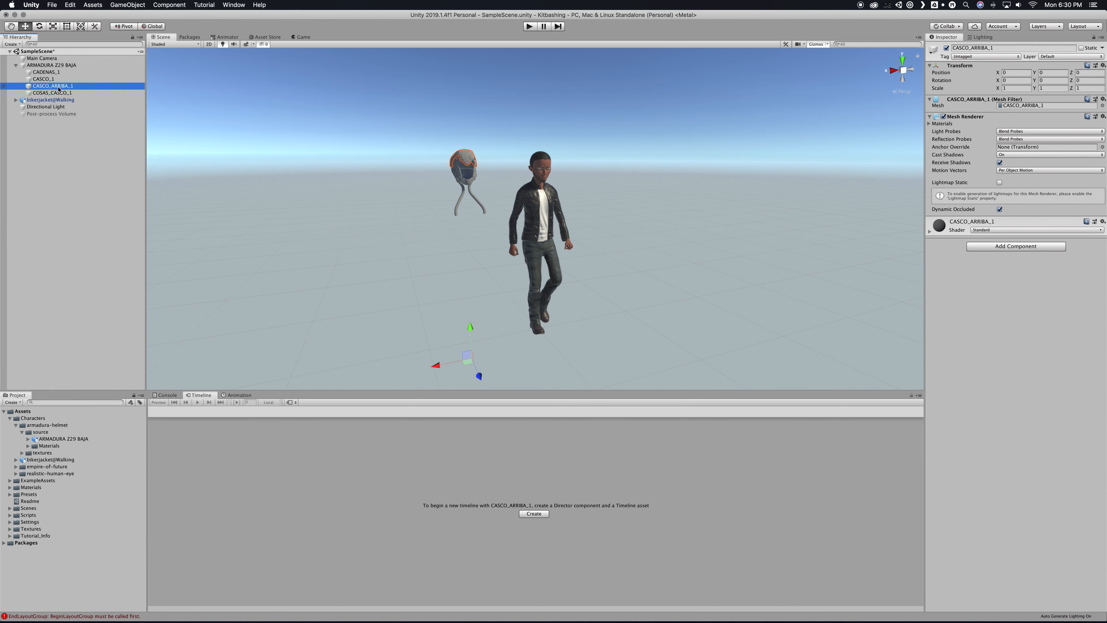
left_click(48, 79)
left_click(46, 67)
left_click(46, 71)
right_click(47, 72)
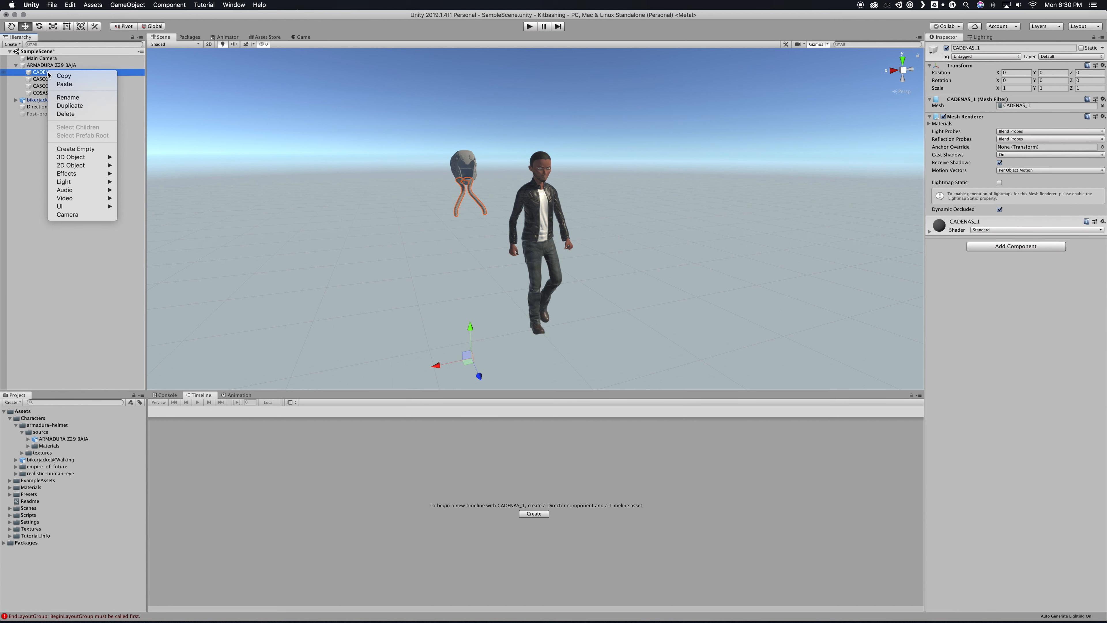
left_click(66, 114)
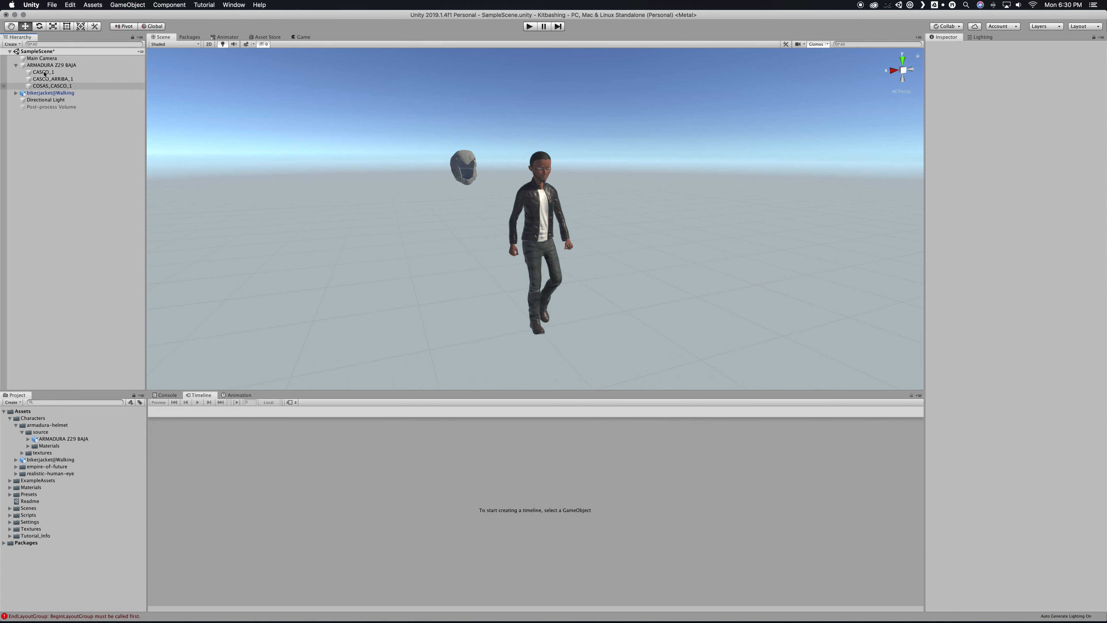
Step: Frame the helmet and assign the CASCO_1_Base_Color texture as the albedo of the CASCO_1 material
left_click(53, 87)
left_click(46, 72)
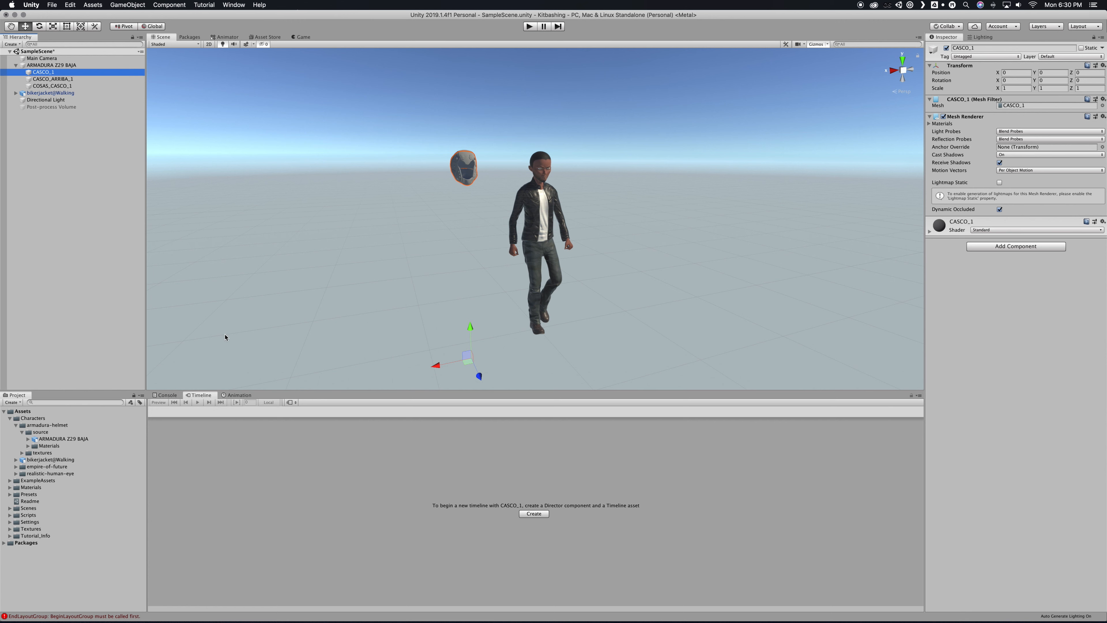
double_click(35, 66)
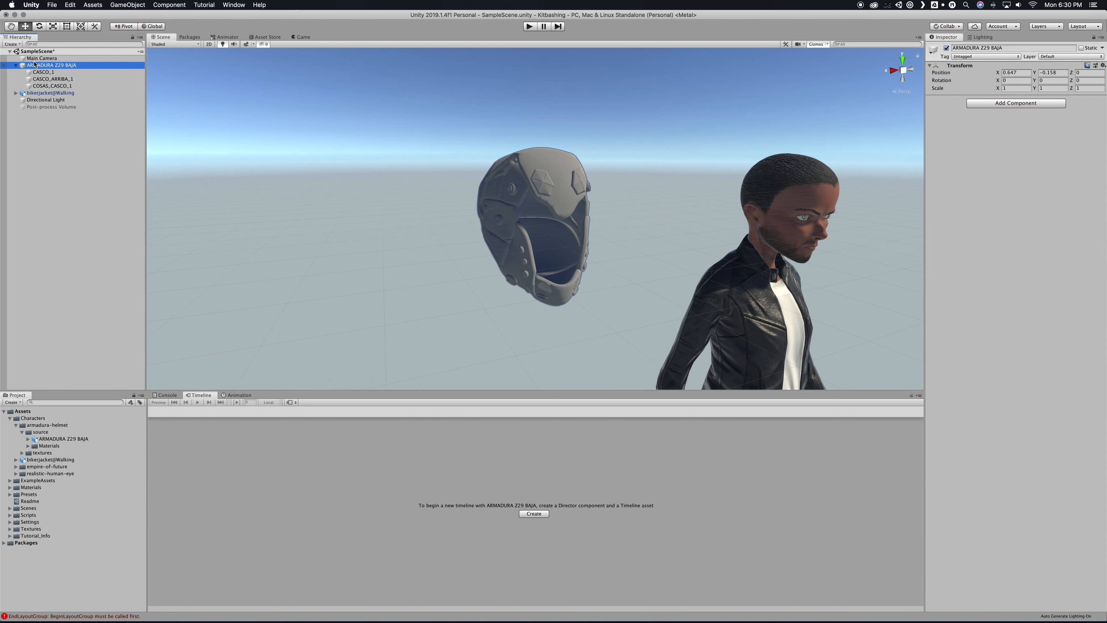
left_click(28, 446)
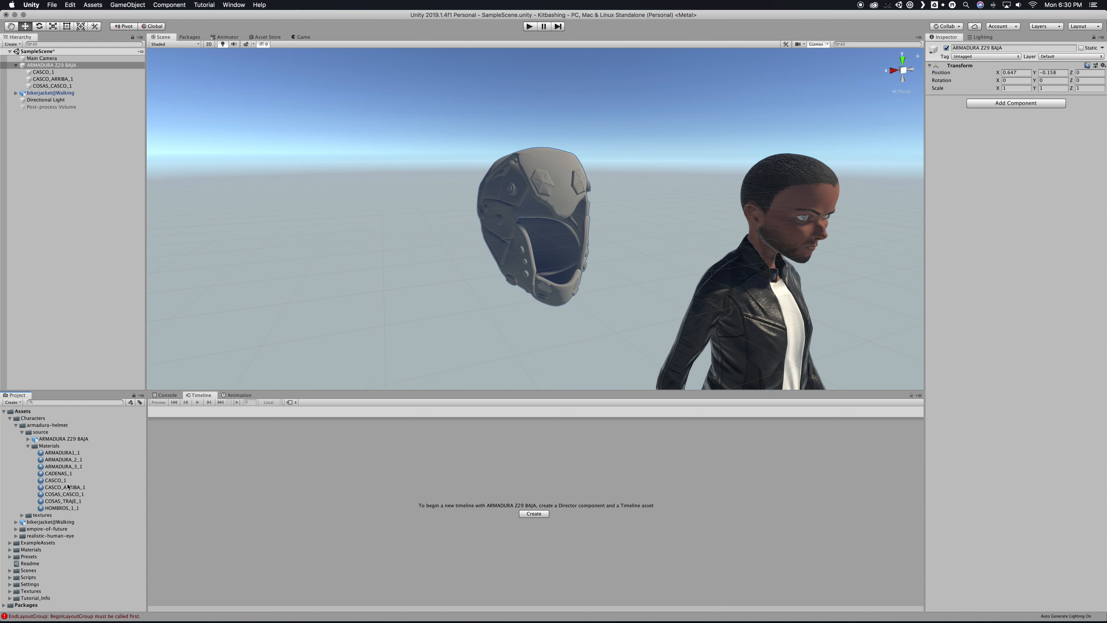
left_click(57, 480)
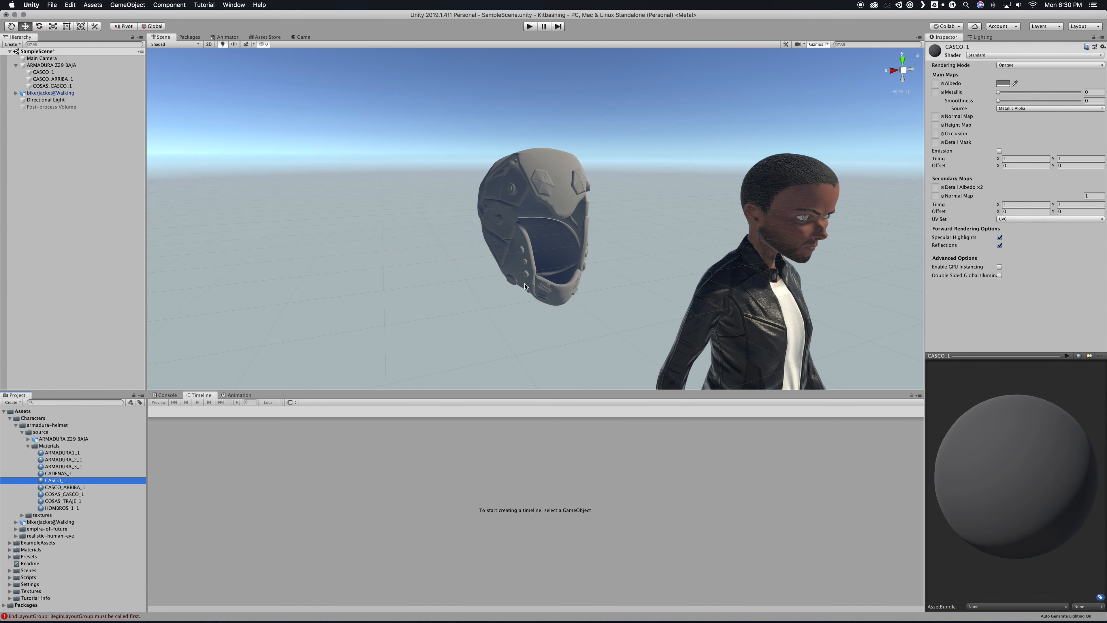
left_click(943, 84)
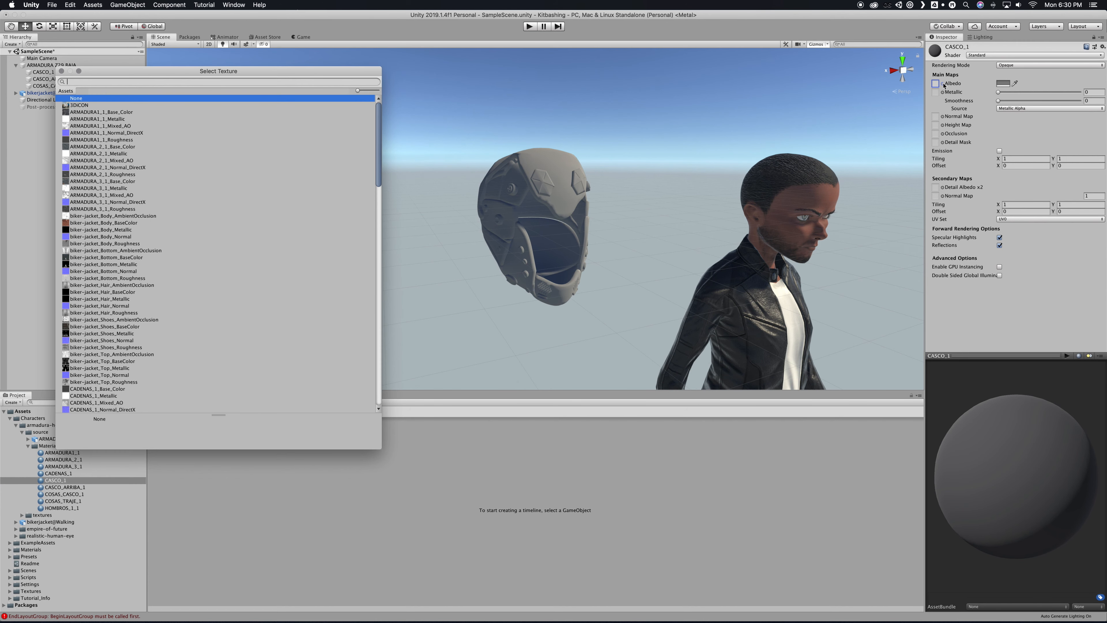
type("casco")
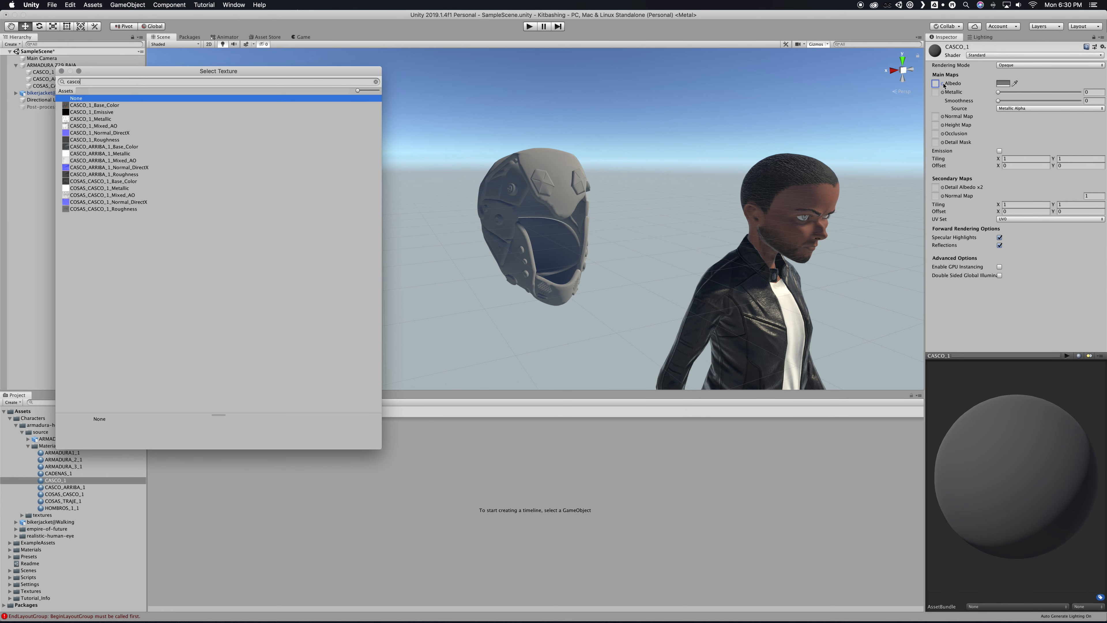
double_click(102, 106)
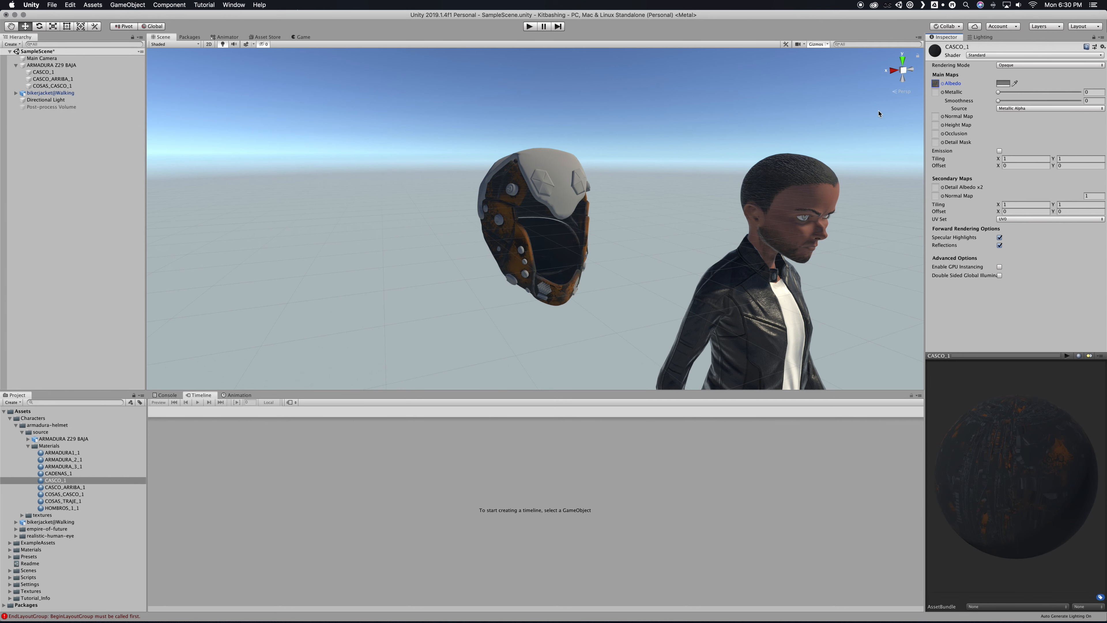
Step: Assign CASCO_1_Metallic, CASCO_1_Normal_DirectX and CASCO_1_Mixed_AO as the CASCO_1 material's metallic, normal and occlusion maps
left_click(942, 92)
type("casco")
double_click(91, 119)
left_click(942, 117)
type("casco")
double_click(100, 133)
left_click(942, 134)
type("casco")
double_click(93, 126)
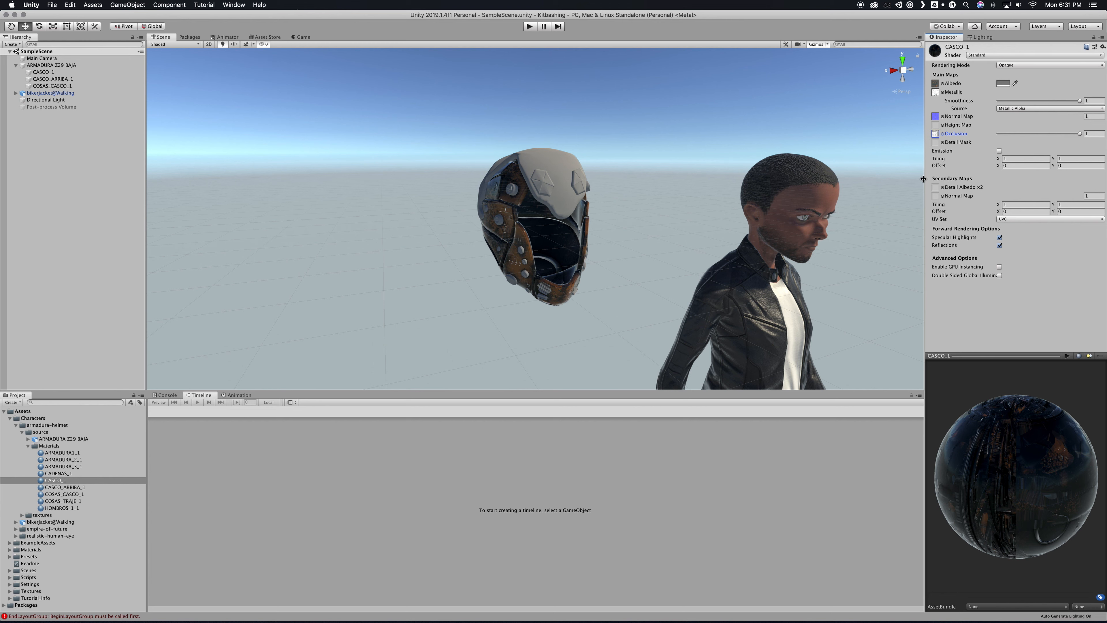
Step: Preview the CASCO_1_Emissive texture in the armadura-helmet textures folder
left_click(22, 515)
scroll(81, 515, "down", 10)
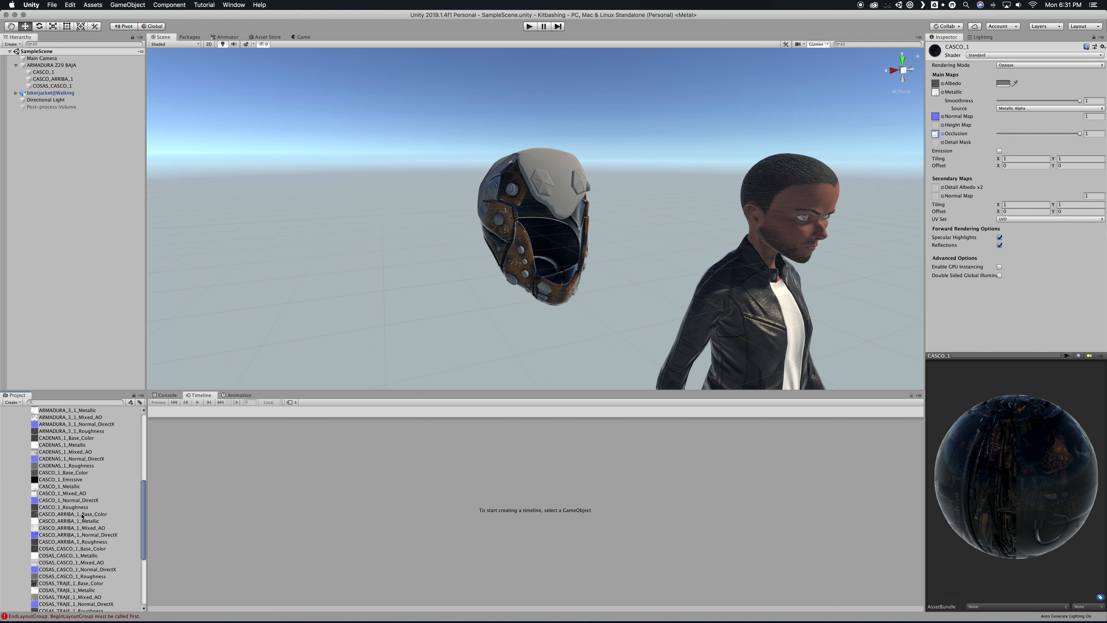
left_click(68, 480)
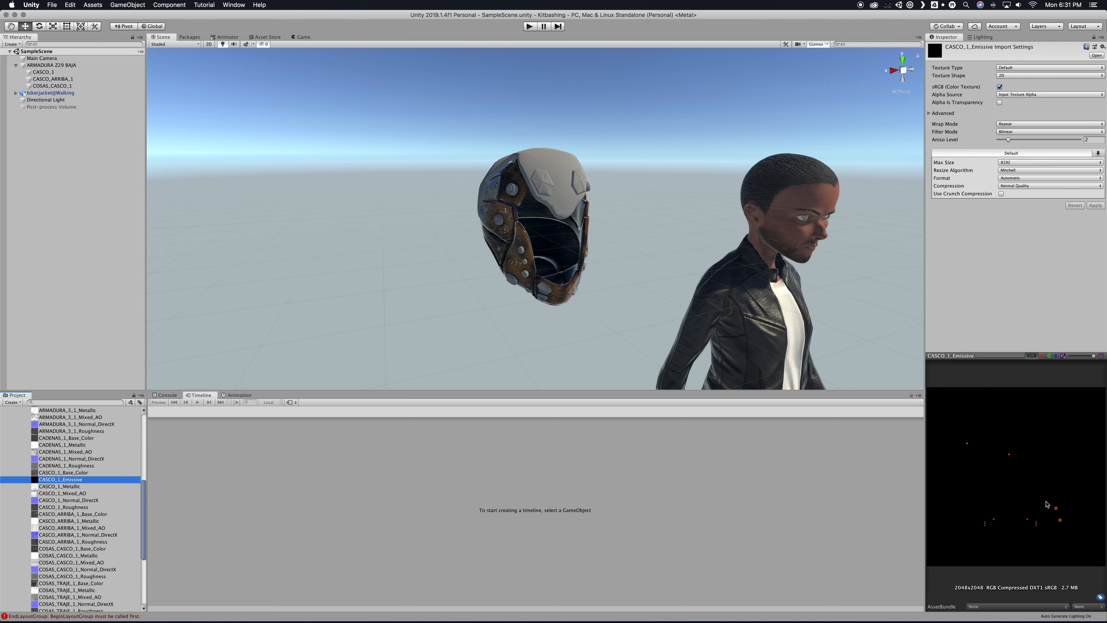
Step: Enable emission on the CASCO_1 material and assign CASCO_1_Emissive as its emission color texture
left_click(43, 72)
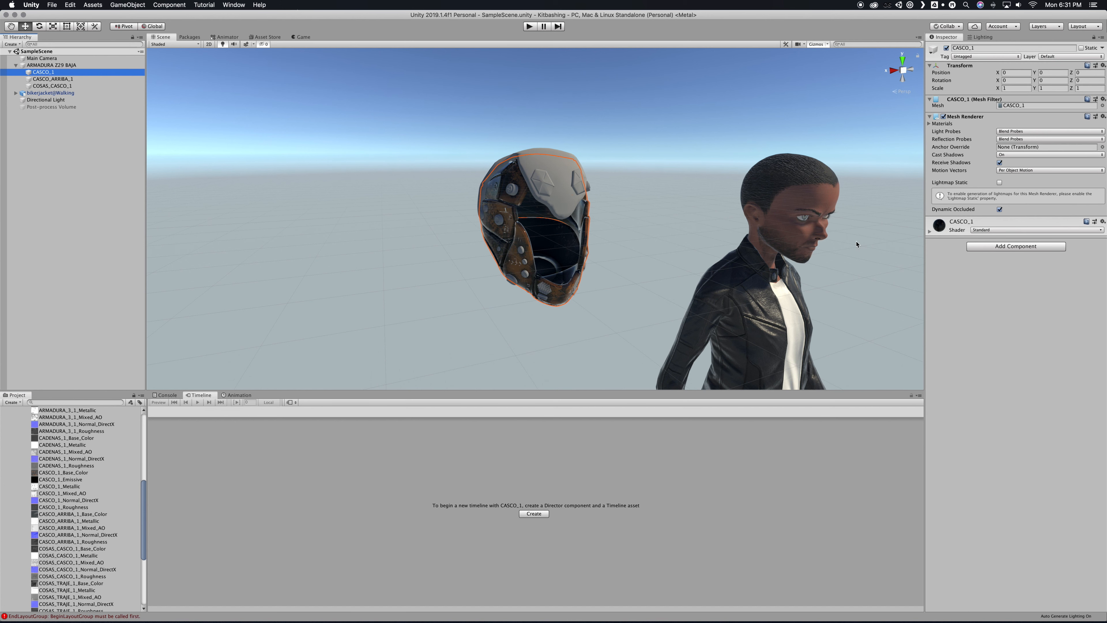
scroll(112, 501, "up", 10)
left_click(56, 480)
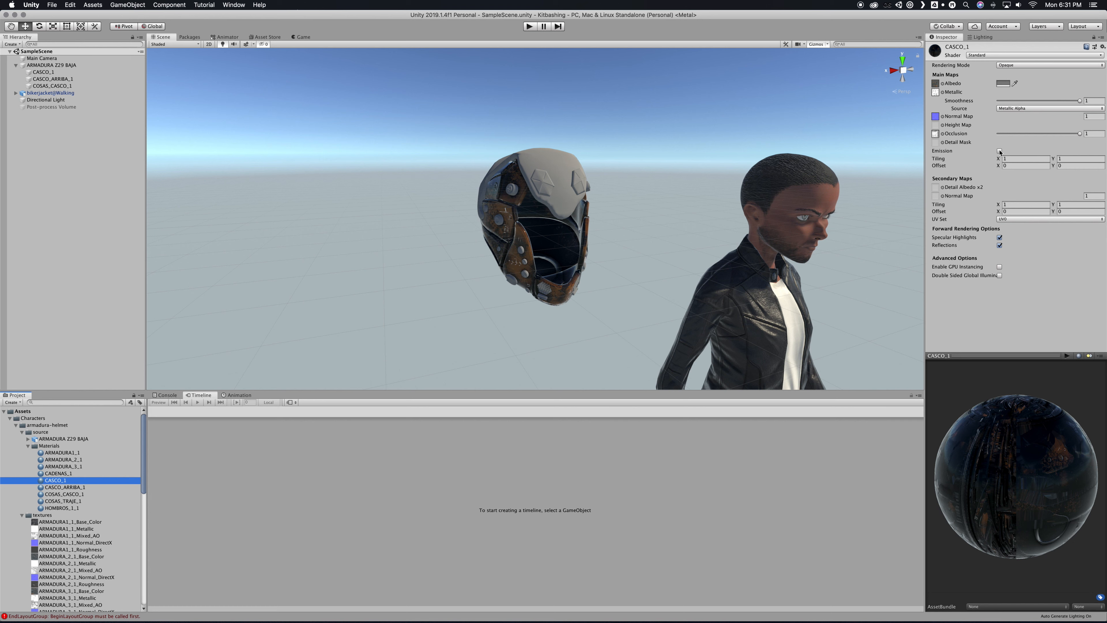
left_click(999, 150)
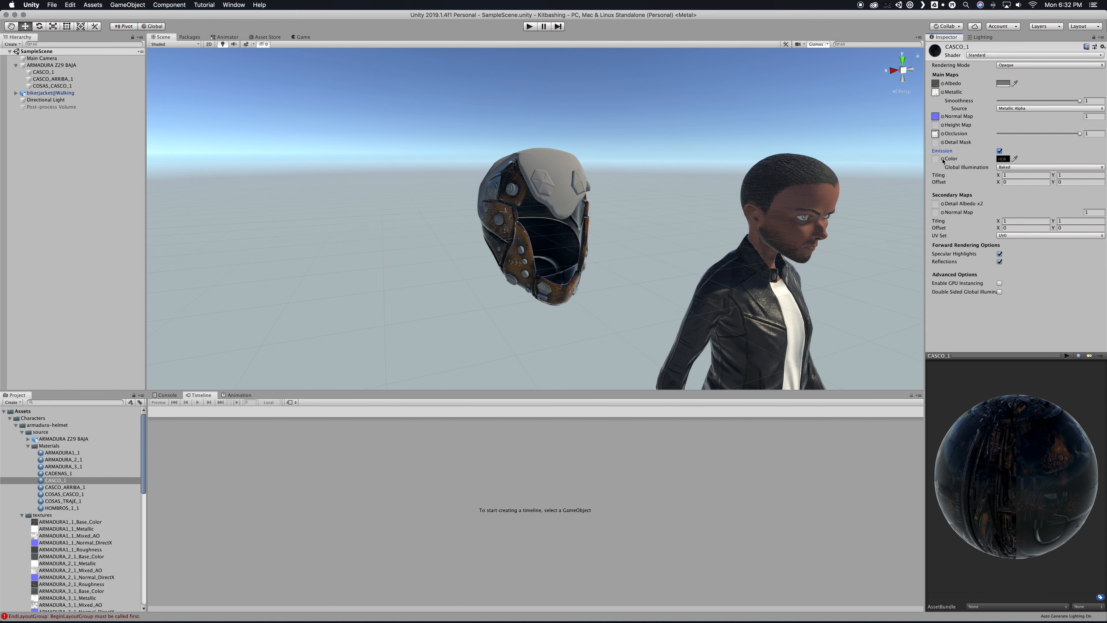
left_click(942, 159)
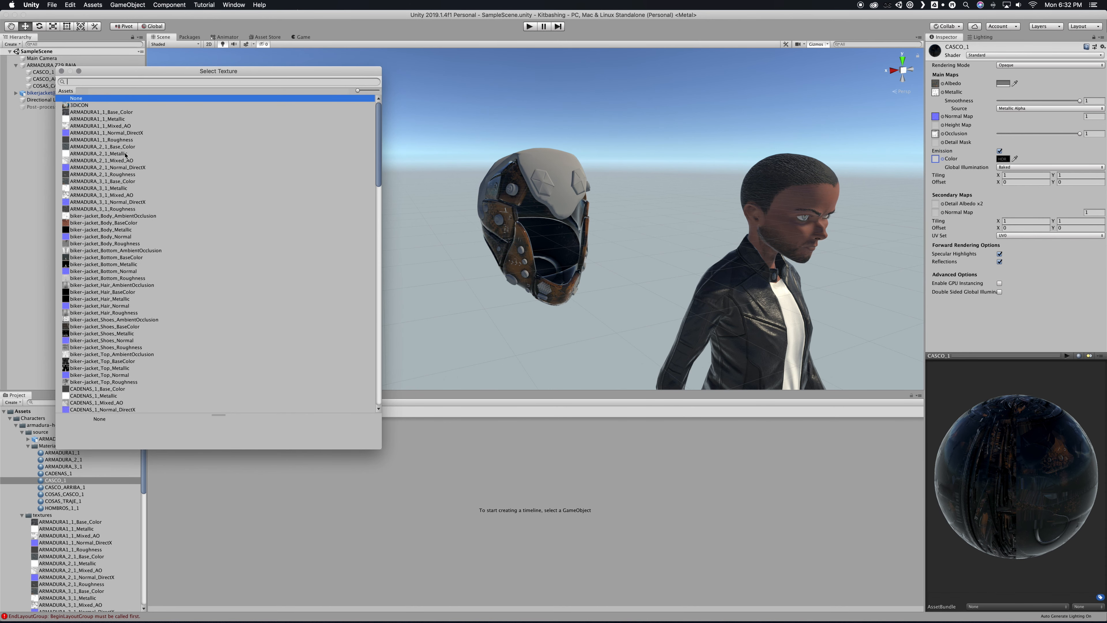
type("cassco")
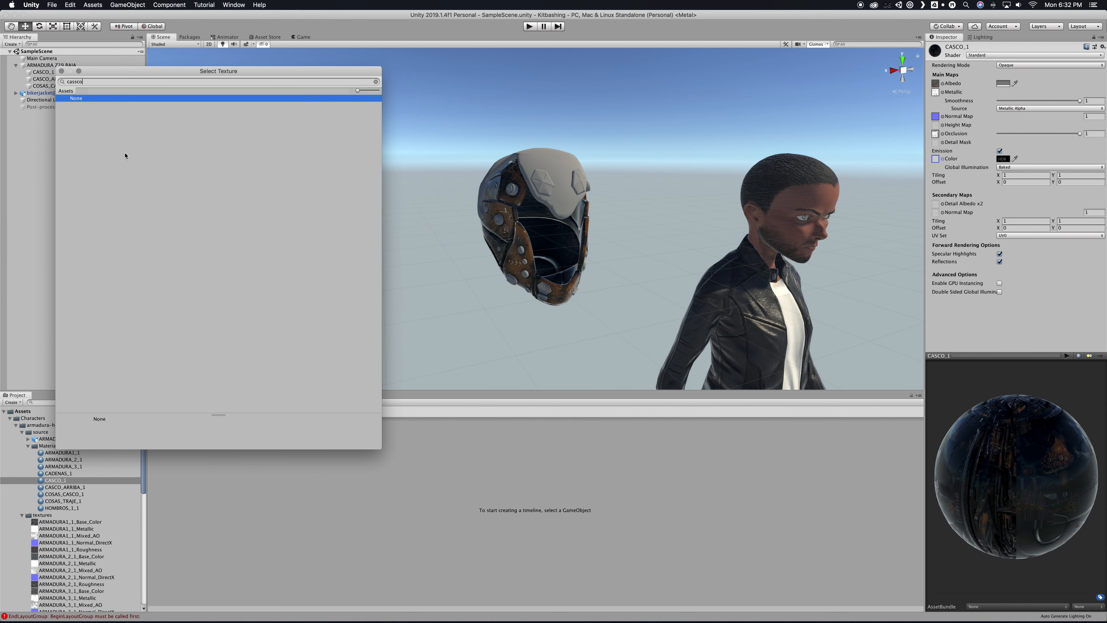
key("Left")
key("BackSpace")
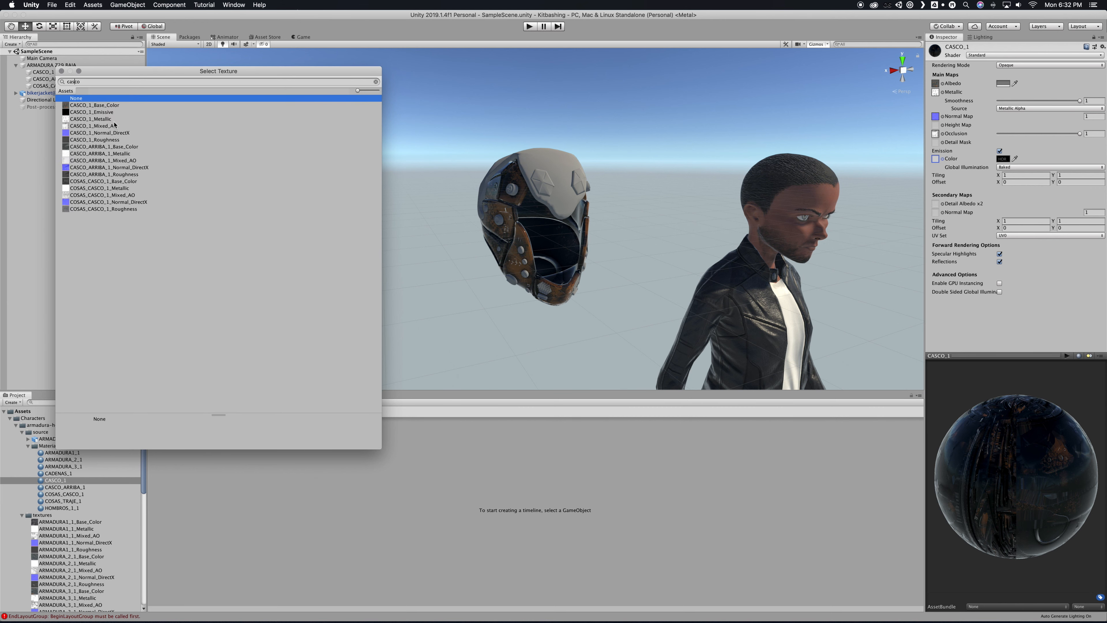
left_click(104, 112)
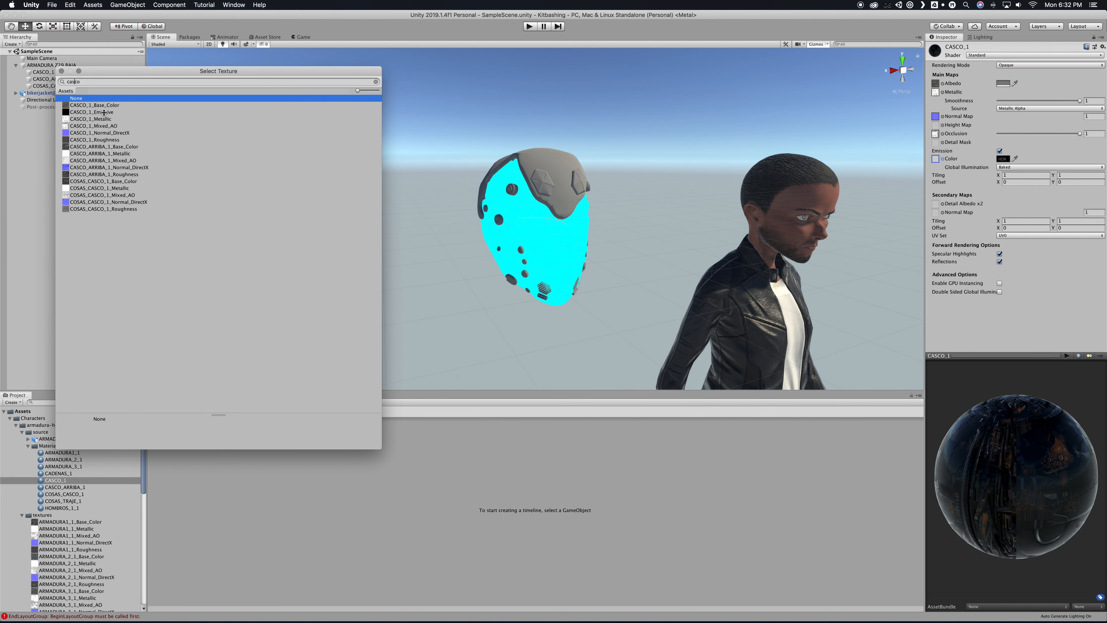
double_click(87, 113)
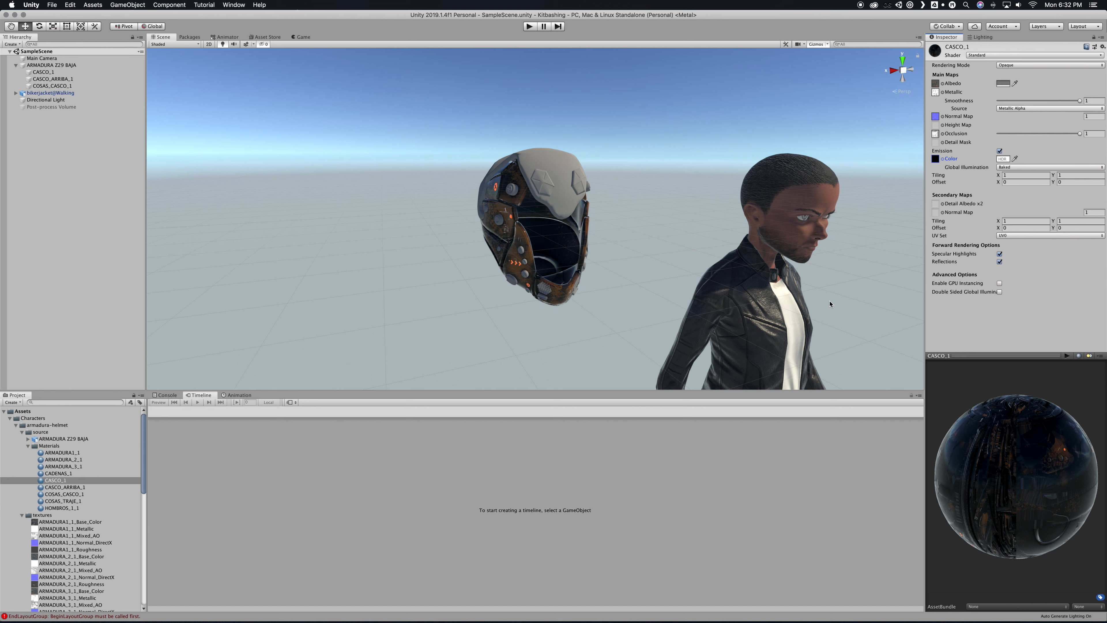
Step: Assign the matching CASCO_ARRIBA_1 base color, metallic, Normal_DirectX and Mixed_AO textures to the CASCO_ARRIBA_1 material
left_click(65, 487)
left_click(942, 83)
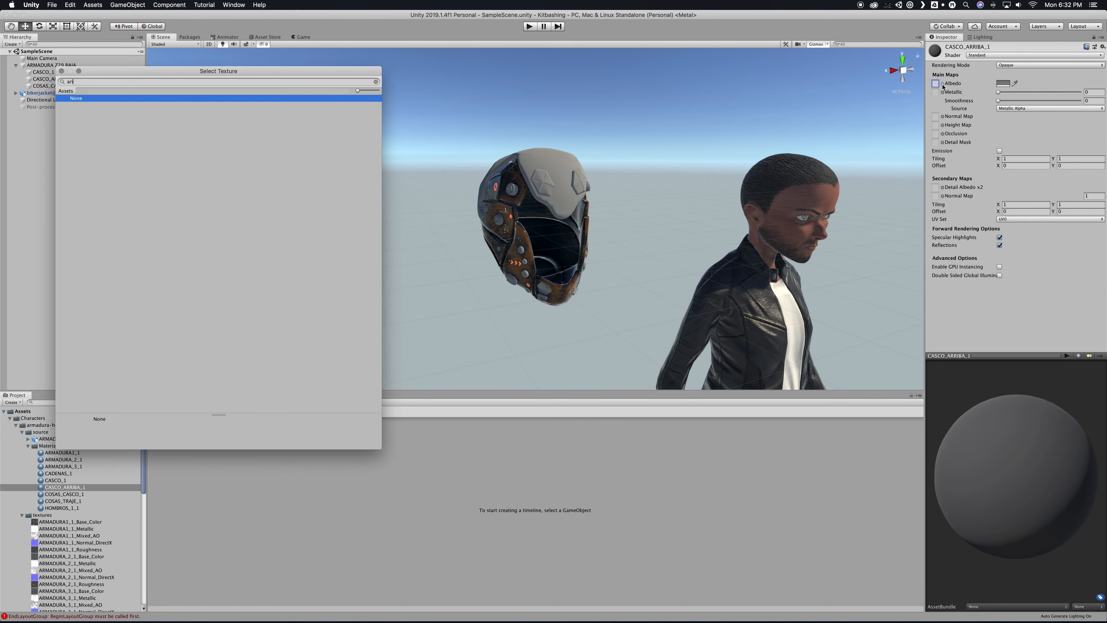
type("casco")
double_click(105, 147)
left_click(942, 92)
left_click(942, 116)
double_click(105, 168)
left_click(942, 133)
Step: Assign the matching COSAS_CASCO_1 albedo, metallic, normal and occlusion textures to the COSAS_CASCO_1 material
left_click(64, 494)
left_click(942, 83)
left_click(942, 92)
left_click(942, 116)
left_click(943, 134)
left_click_drag(1000, 479, 1041, 488)
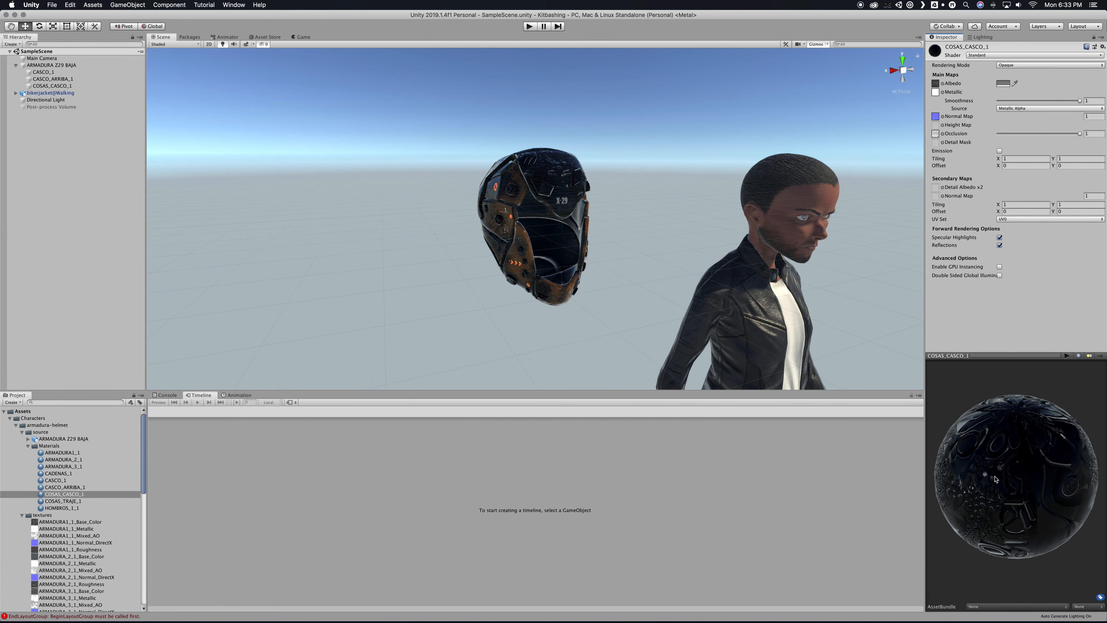
Step: Collapse the ARMADURA Z29 BAJA object and examine the textured helmet beside the character up close and from farther away
left_click(51, 65)
left_click(15, 64)
right_click_drag(498, 229, 410, 209)
key("f")
right_click_drag(697, 232, 648, 236)
scroll(737, 230, "up", 5)
key("s")
scroll(648, 235, "up", 5)
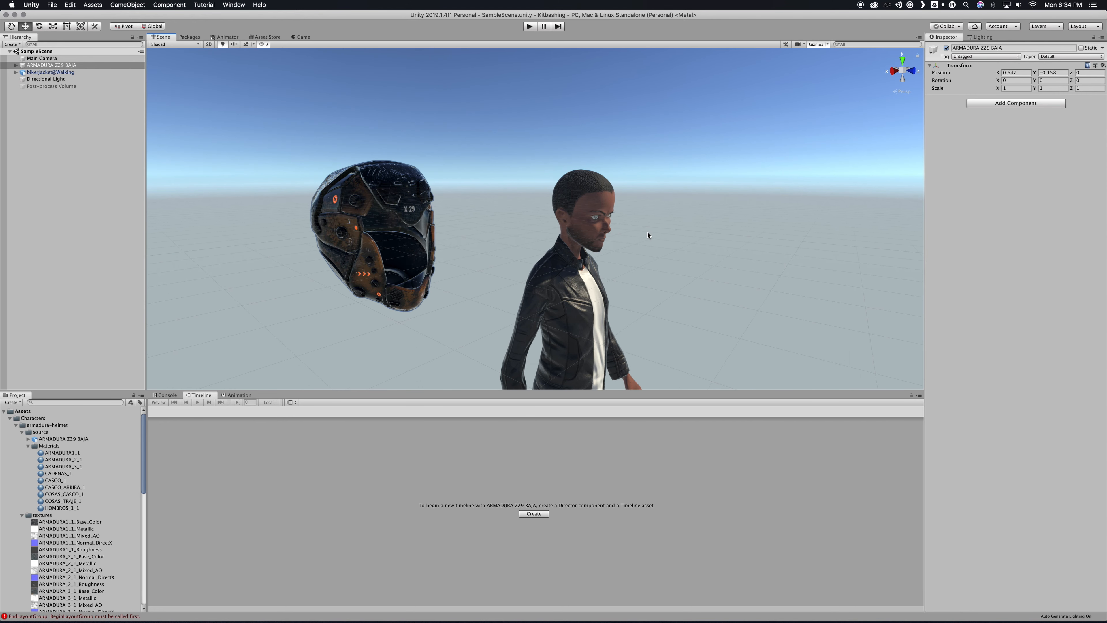
left_click(647, 235)
scroll(676, 231, "up", 5)
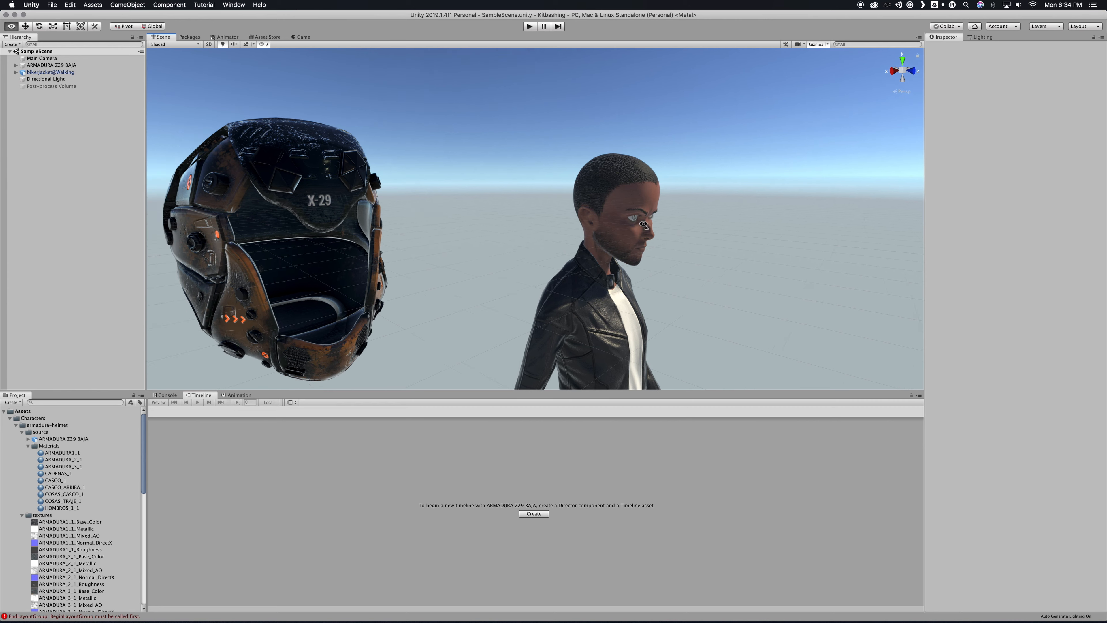
right_click_drag(677, 230, 626, 226)
scroll(626, 226, "down", 8)
scroll(626, 226, "down", 5)
Step: Make ARMADURA Z29 BAJA a child of bikerjacket@Walking and expand the character's mixamorig:Hips bone hierarchy
left_click(43, 64)
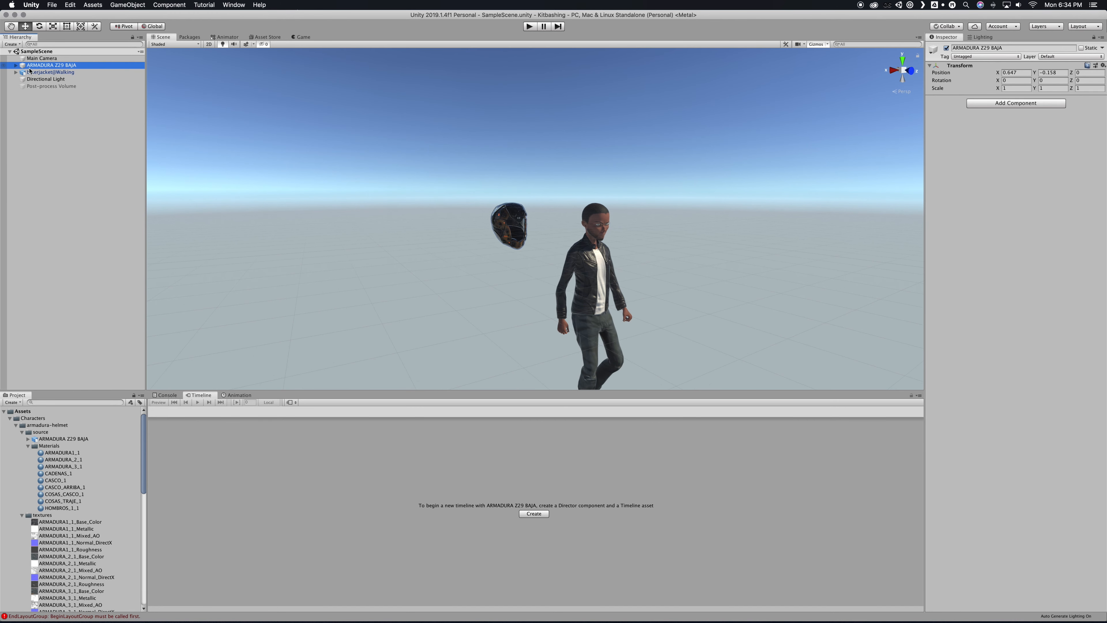
left_click(15, 72)
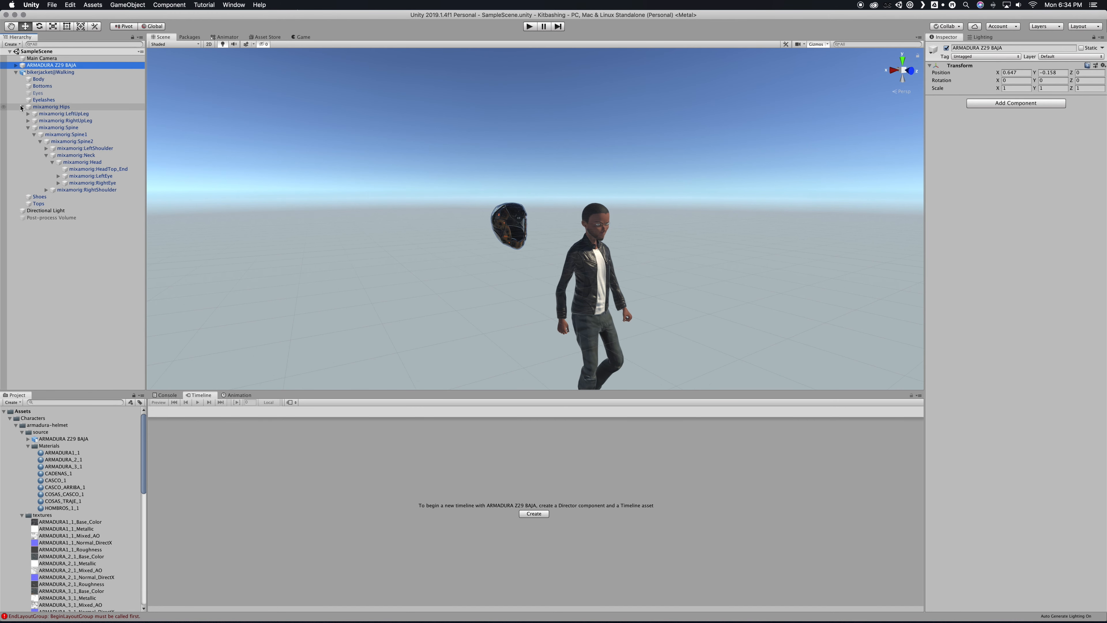
left_click_drag(44, 65, 26, 73)
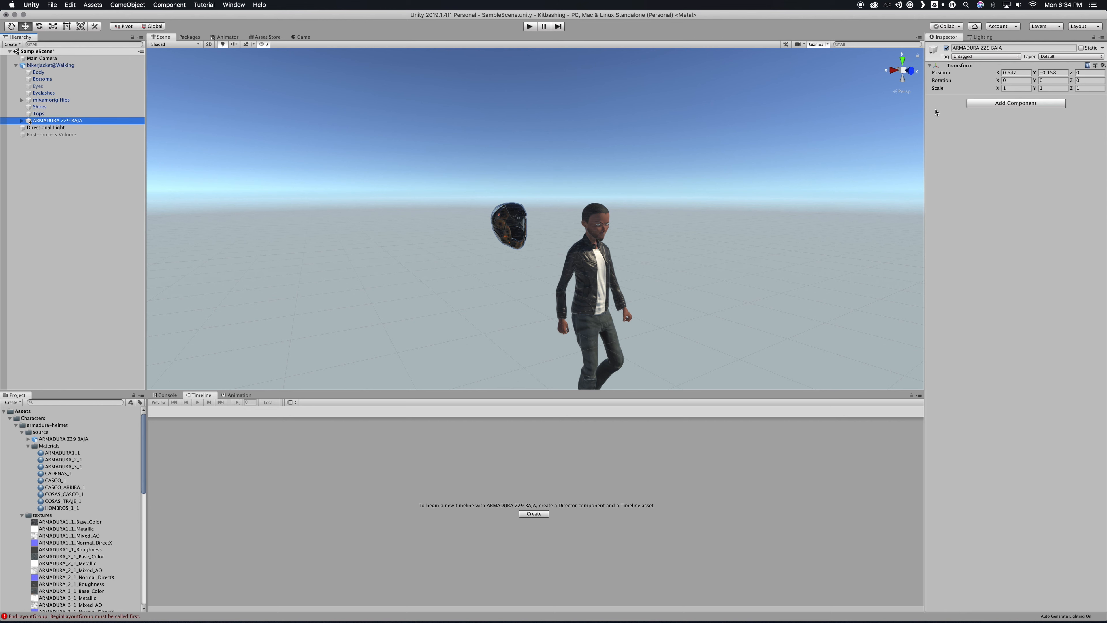
left_click(22, 100)
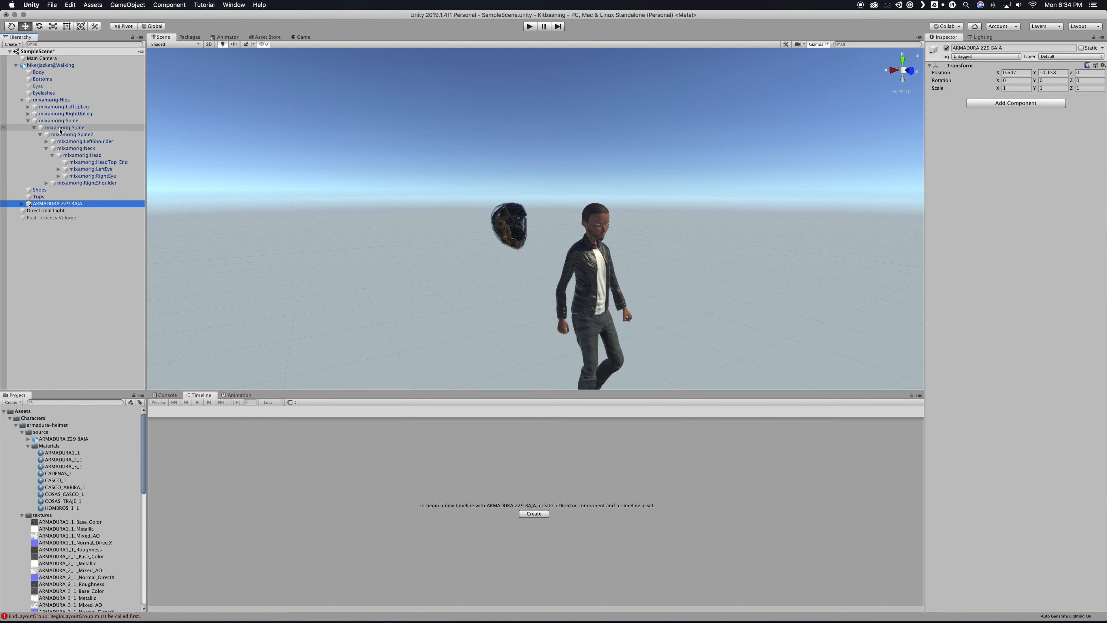
Step: Nest ARMADURA Z29 BAJA under the character's mixamorig:Head bone and expand it to list its helmet parts
left_click_drag(75, 158, 79, 162)
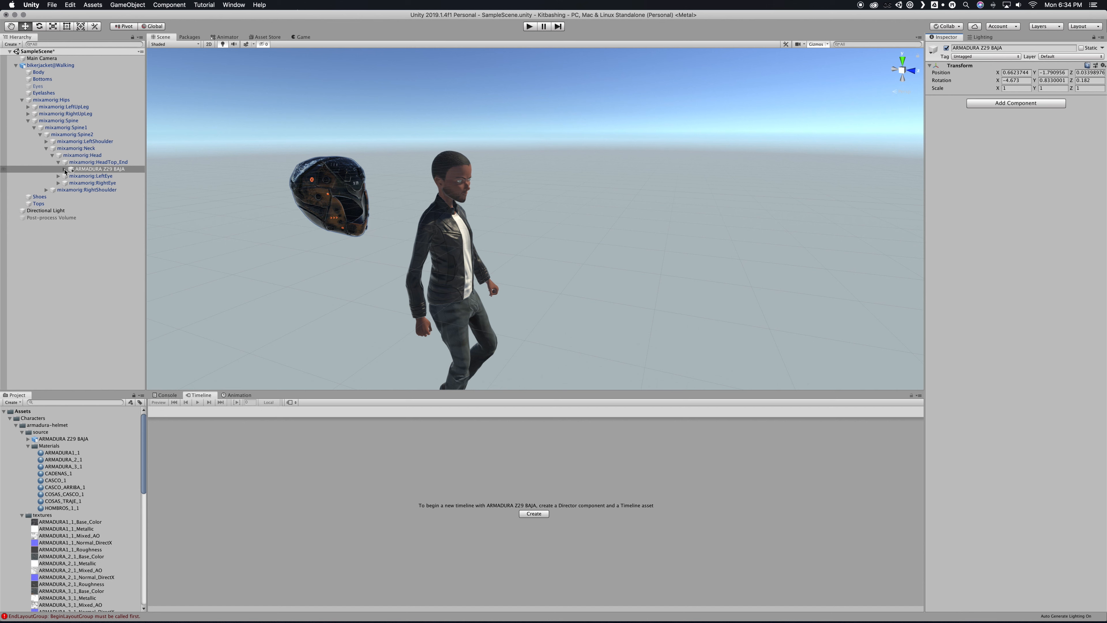
mouse_move(72, 170)
left_mouse_down()
mouse_move(73, 128)
mouse_move(73, 156)
left_mouse_up()
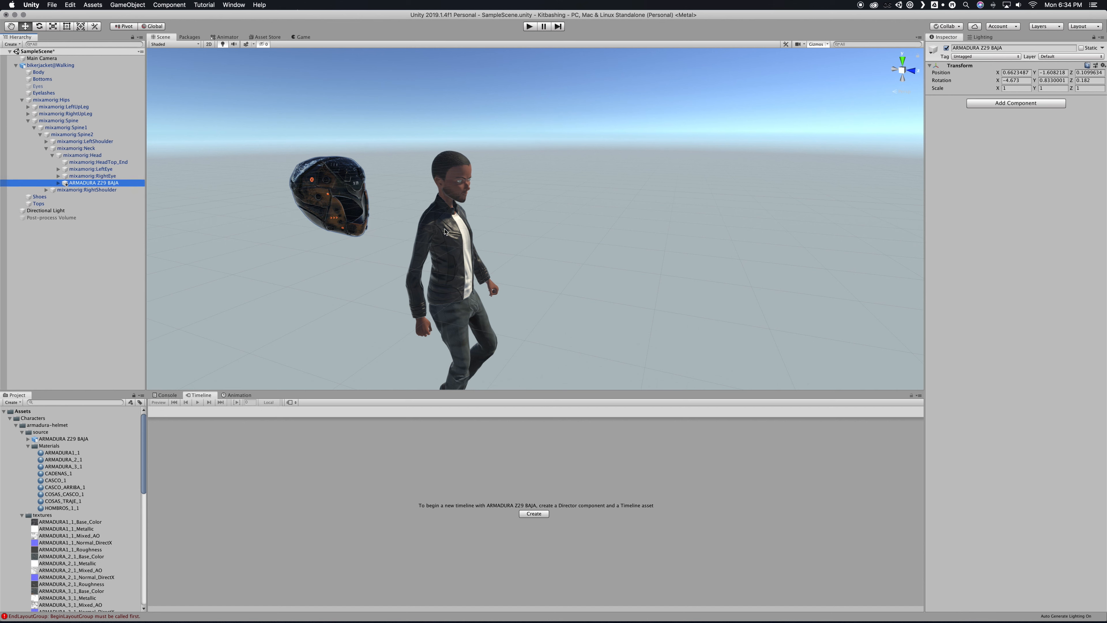
left_click(328, 186)
left_click(329, 186)
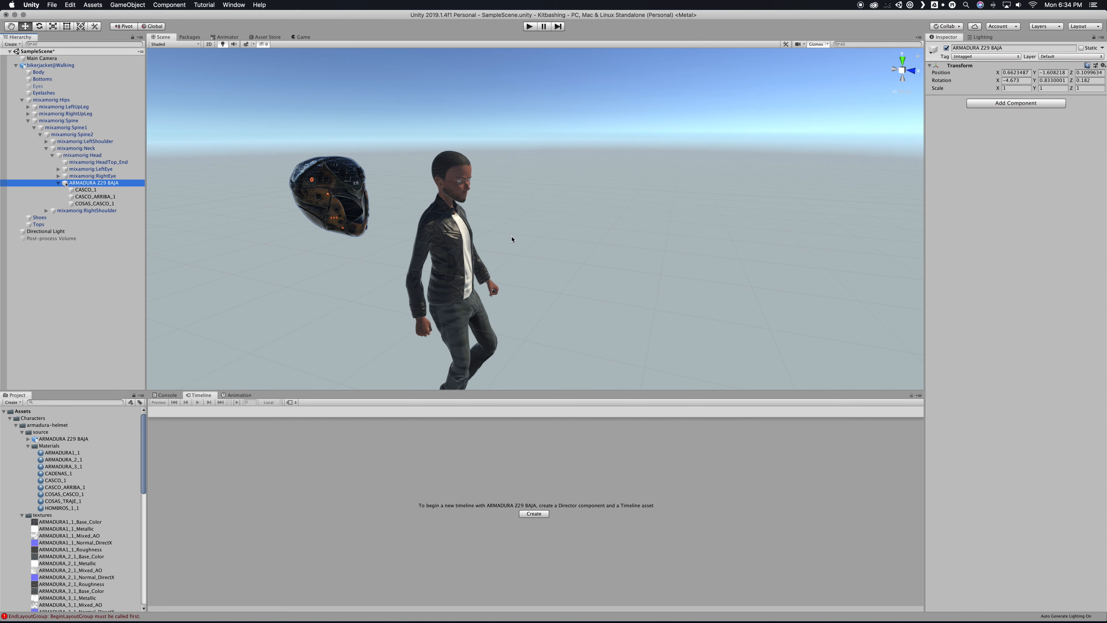
Step: Move the helmet onto the character's head, to about X -0.027, Y -1.61, Z 0.12
right_click_drag(571, 220, 590, 204)
left_click_drag(558, 282, 529, 275, "alt")
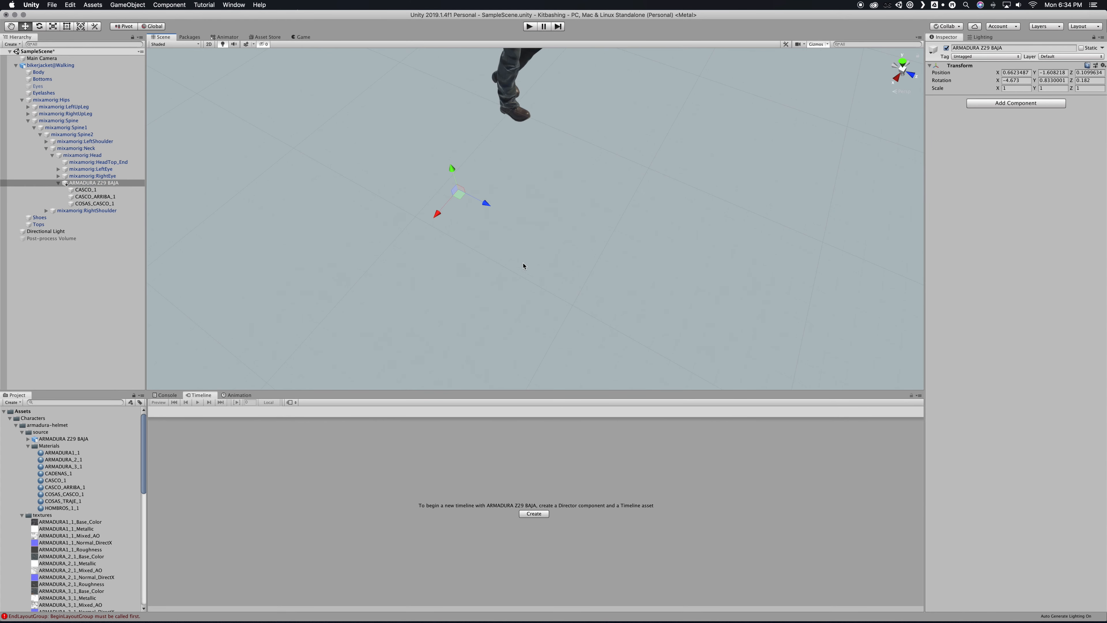
left_click_drag(510, 206, 529, 234, "alt")
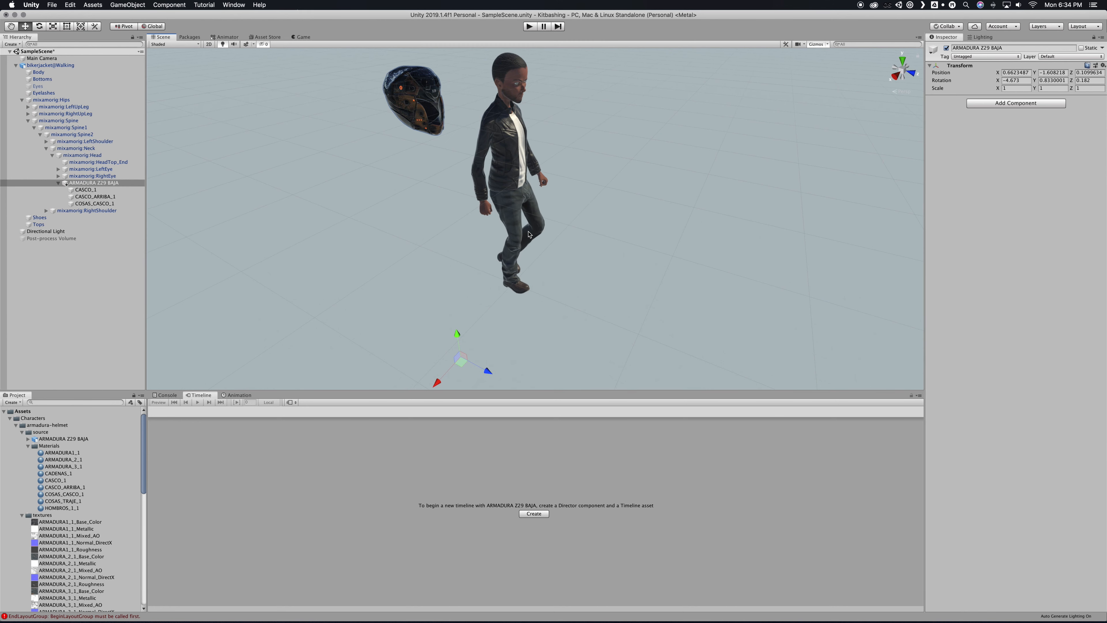
left_click_drag(436, 383, 504, 346)
right_click_drag(724, 184, 583, 114)
scroll(736, 141, "up", 6)
scroll(676, 106, "up", 6)
scroll(583, 117, "down", 4)
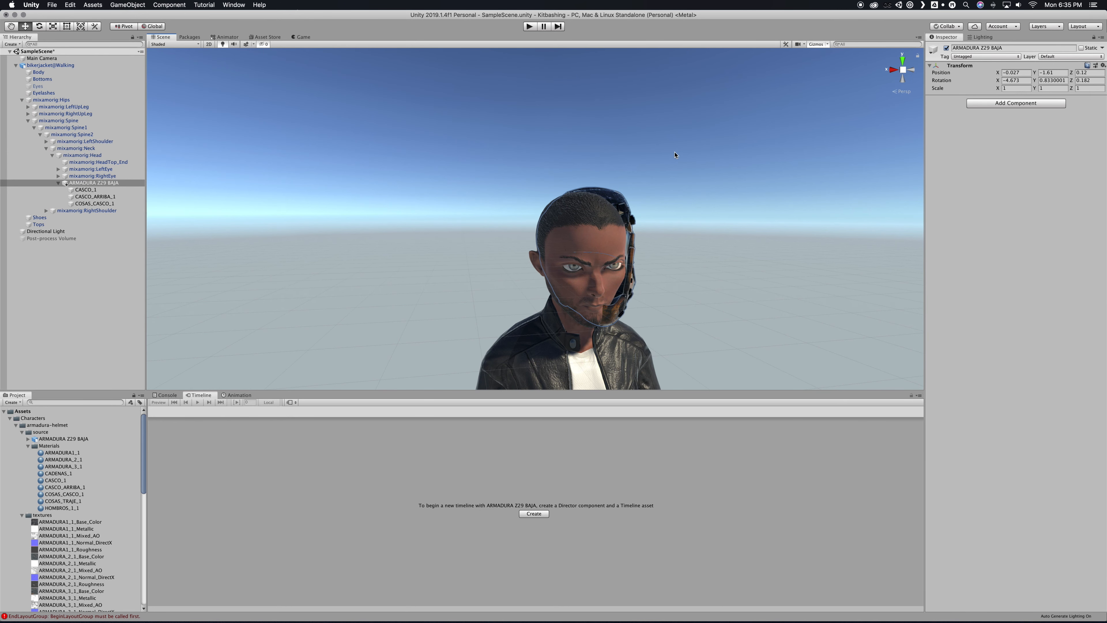
Step: Center the helmet around the head and bring it forward, to about X 0.001, Y -1.605, Z 0.18
right_click_drag(714, 273, 736, 272)
scroll(737, 272, "down", 2)
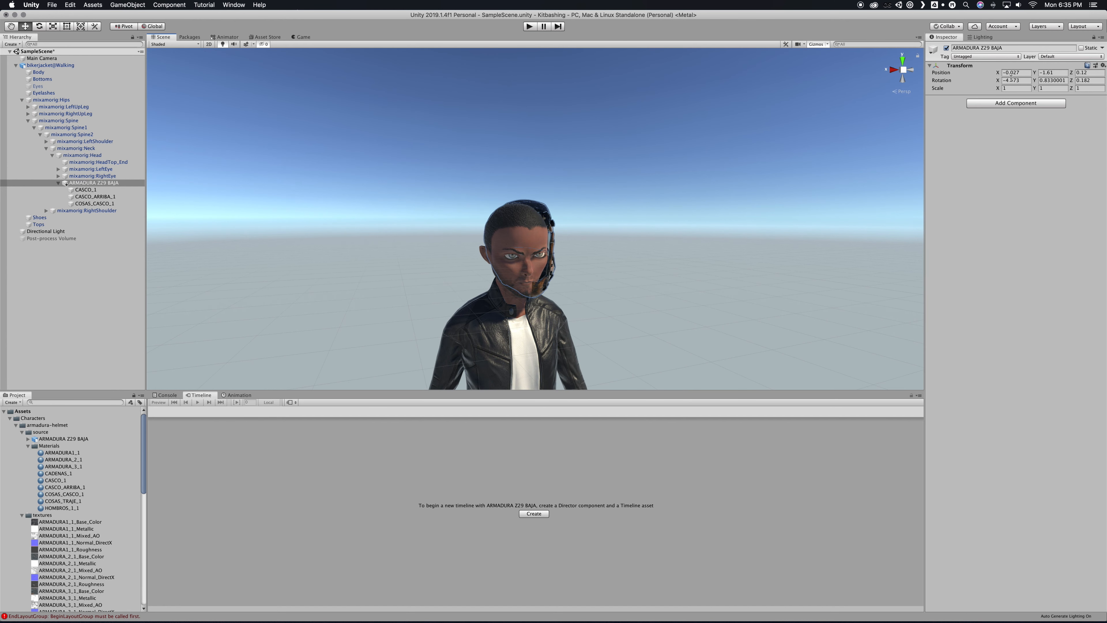
left_click_drag(1000, 73, 998, 75)
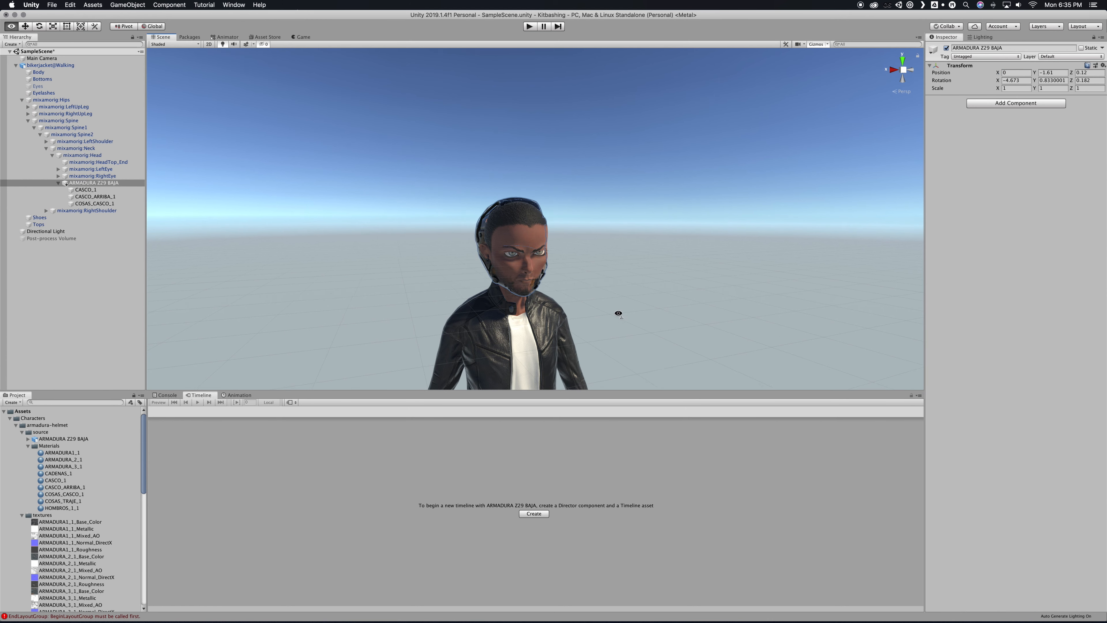
left_click_drag(617, 312, 646, 326, "alt")
scroll(528, 340, "down", 5)
left_click_drag(544, 297, 608, 289)
scroll(608, 291, "up", 10)
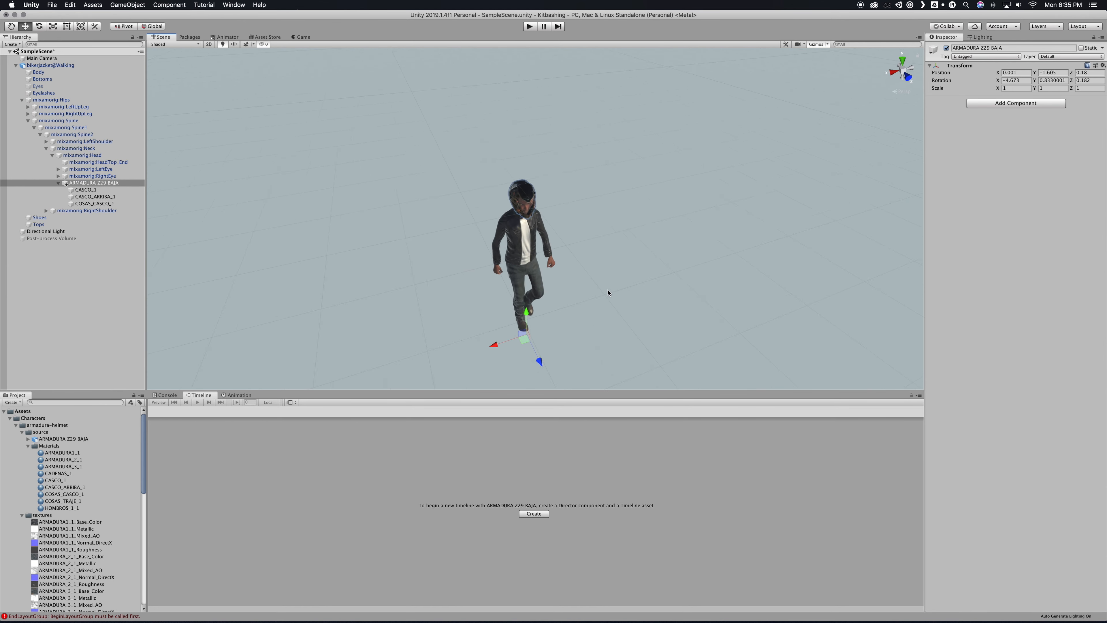
Step: Check the helmet's fit up close and nudge it to about X 0.011, Y -1.619, Z 0.171
scroll(608, 290, "up", 3)
left_click_drag(632, 287, 611, 284, "alt")
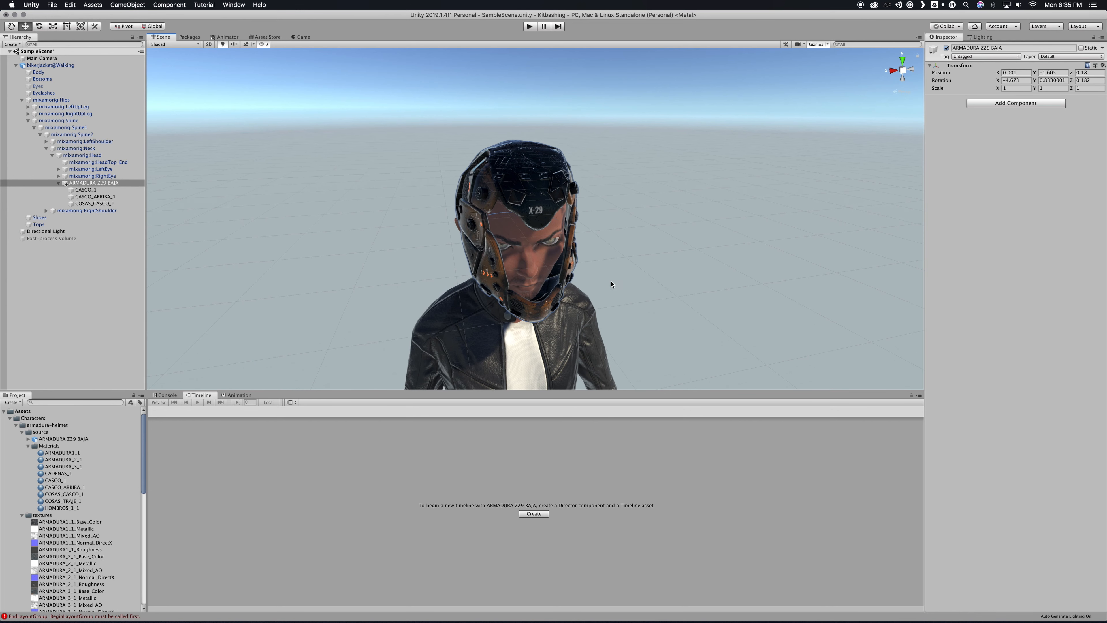
scroll(692, 355, "up", 8)
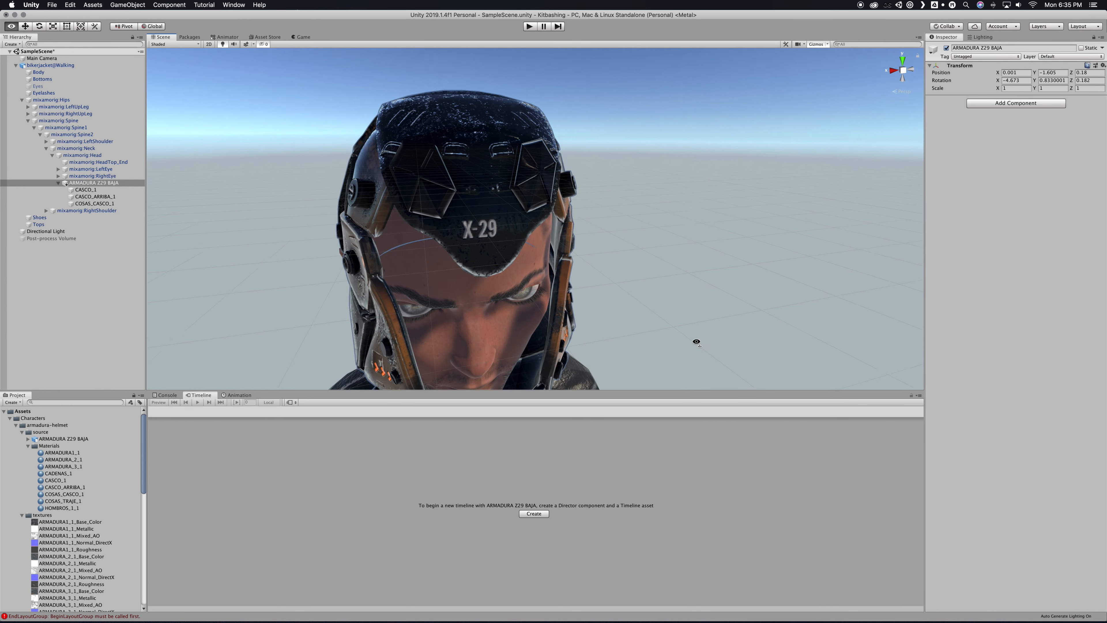
scroll(688, 357, "down", 5)
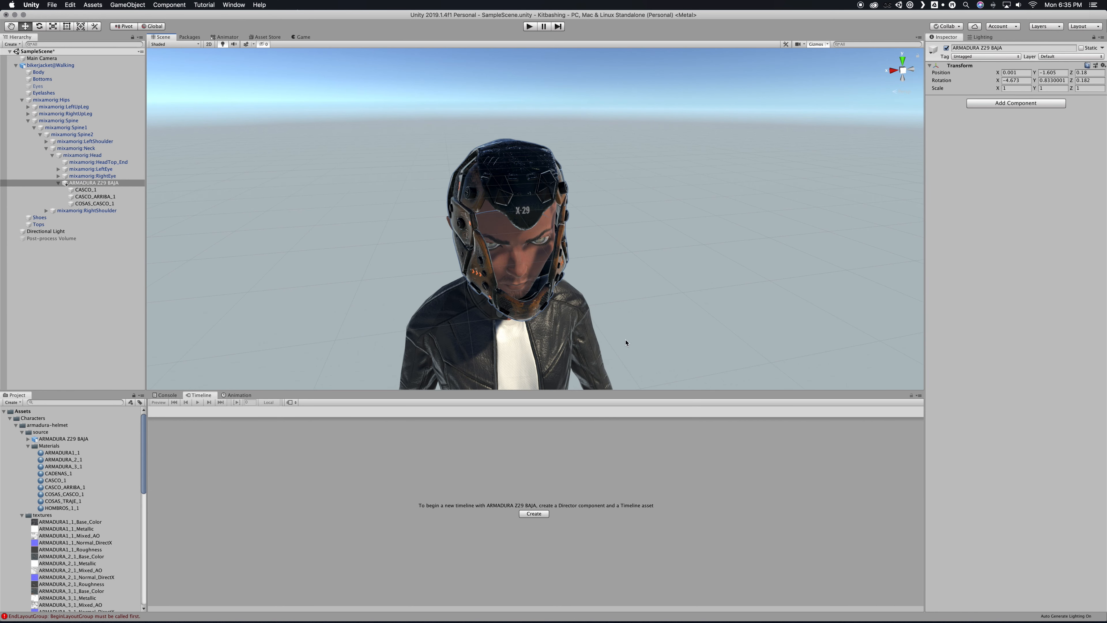
scroll(685, 284, "down", 6)
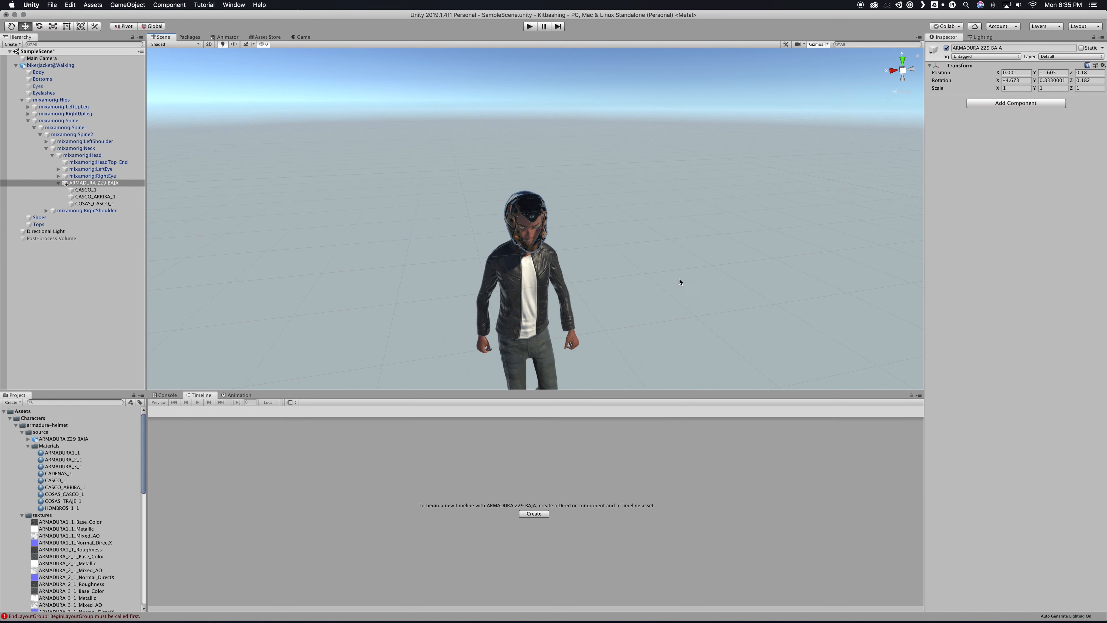
left_click_drag(679, 281, 665, 257, "alt")
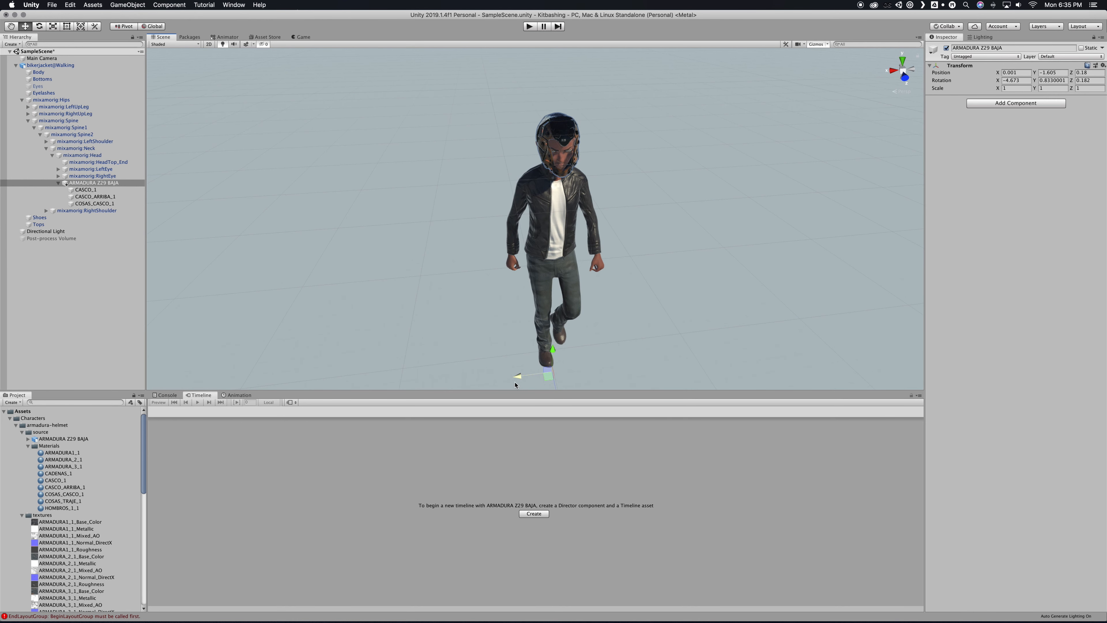
left_click_drag(517, 377, 516, 379)
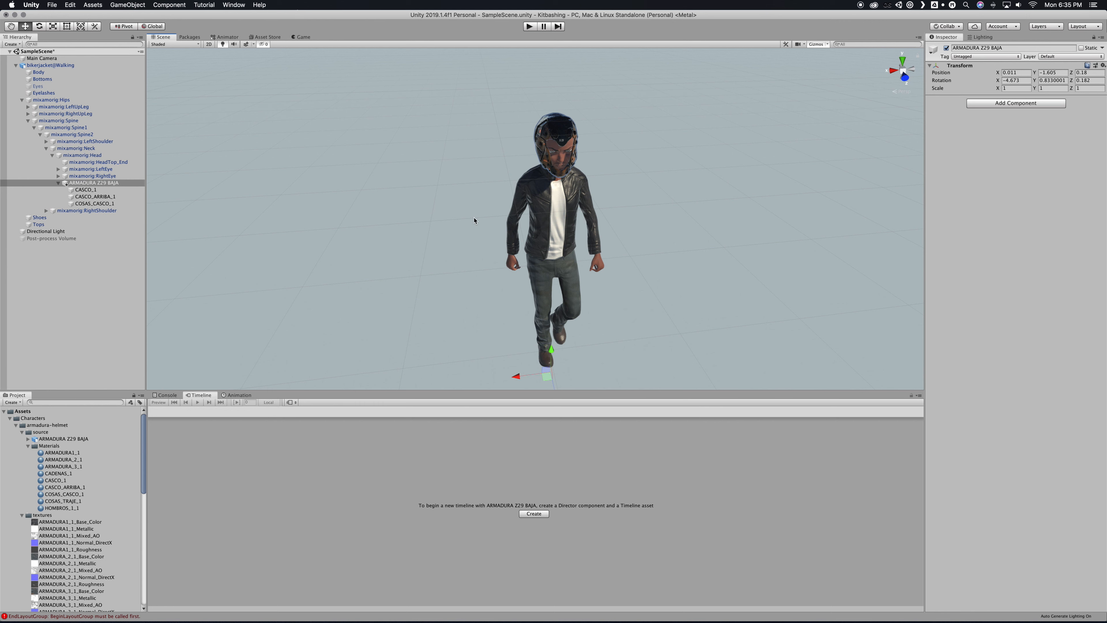
left_click(893, 70)
left_click_drag(644, 374, 642, 373)
Step: Select bikerjacket@Walking and examine the helmet's fit on the head from the front and side, near and far
left_click_drag(827, 262, 722, 257, "alt")
left_click(50, 66)
left_click_drag(575, 100, 428, 148, "alt")
scroll(428, 150, "up", 6)
scroll(428, 150, "up", 3)
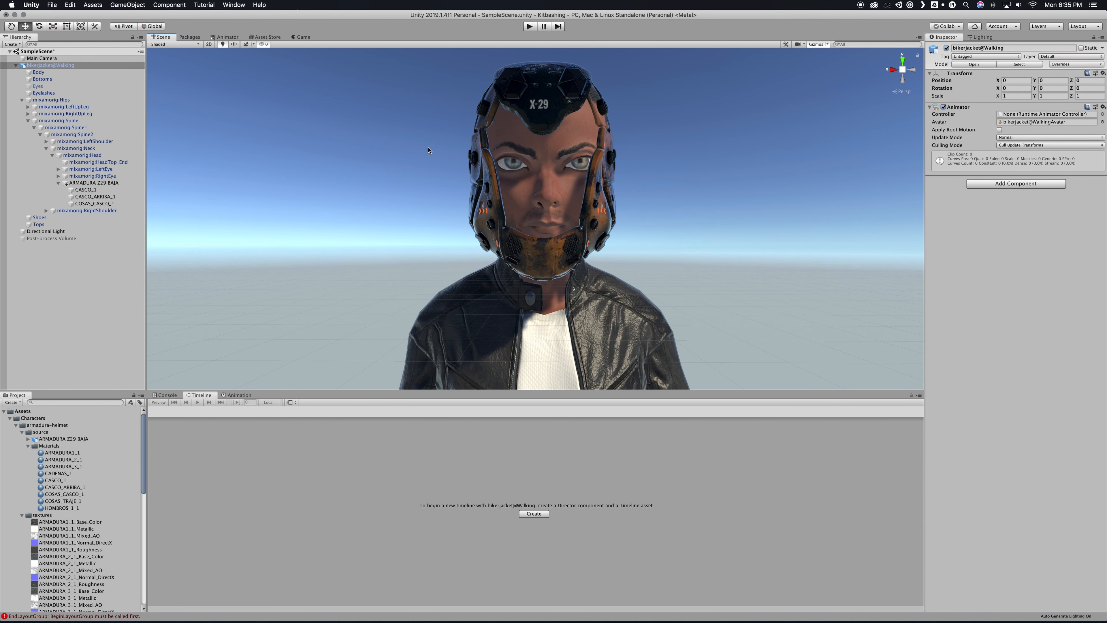
left_click(428, 149)
left_click_drag(428, 166, 607, 200, "alt")
scroll(576, 187, "down", 2)
scroll(608, 200, "down", 3)
scroll(411, 194, "down", 2)
left_click_drag(412, 194, 554, 211, "alt")
scroll(323, 186, "up", 2)
scroll(551, 211, "down", 4)
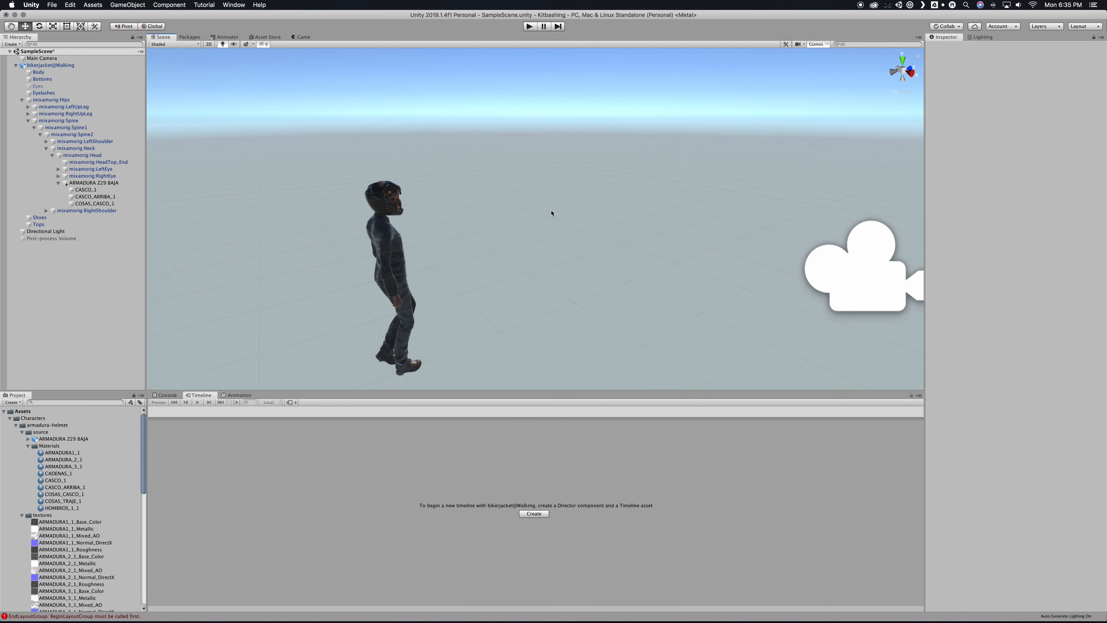
mouse_move(439, 215)
left_mouse_down("alt")
mouse_move(470, 213)
mouse_move(421, 207)
left_mouse_up("alt")
scroll(470, 212, "up", 3)
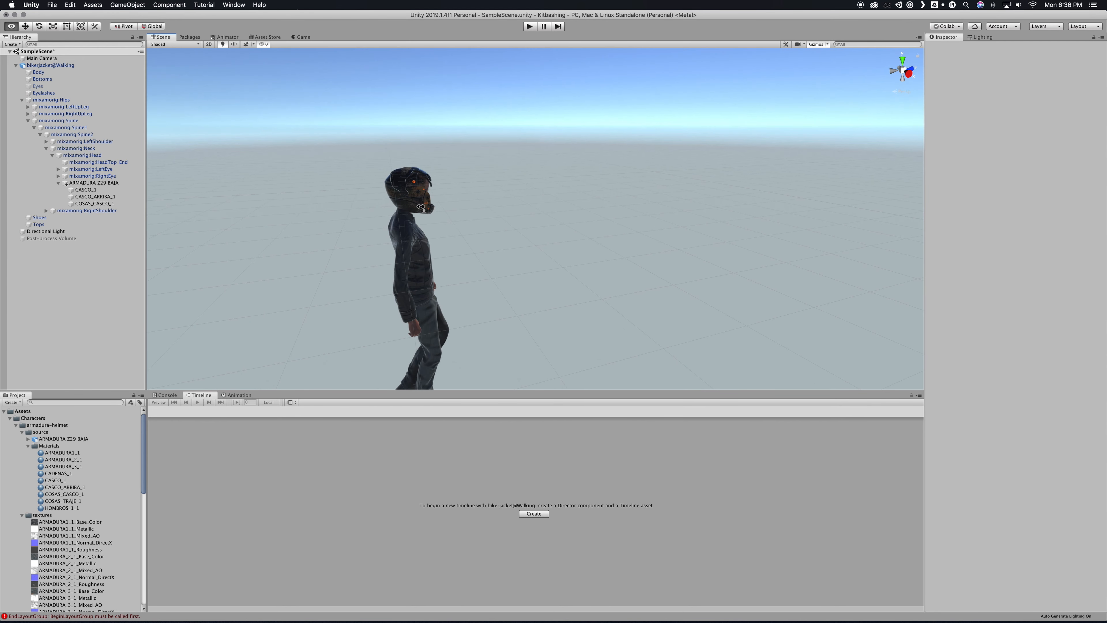
Step: Reselect ARMADURA Z29 BAJA and shift the helmet to about Y -1.615, Z 0.164
left_click(420, 208)
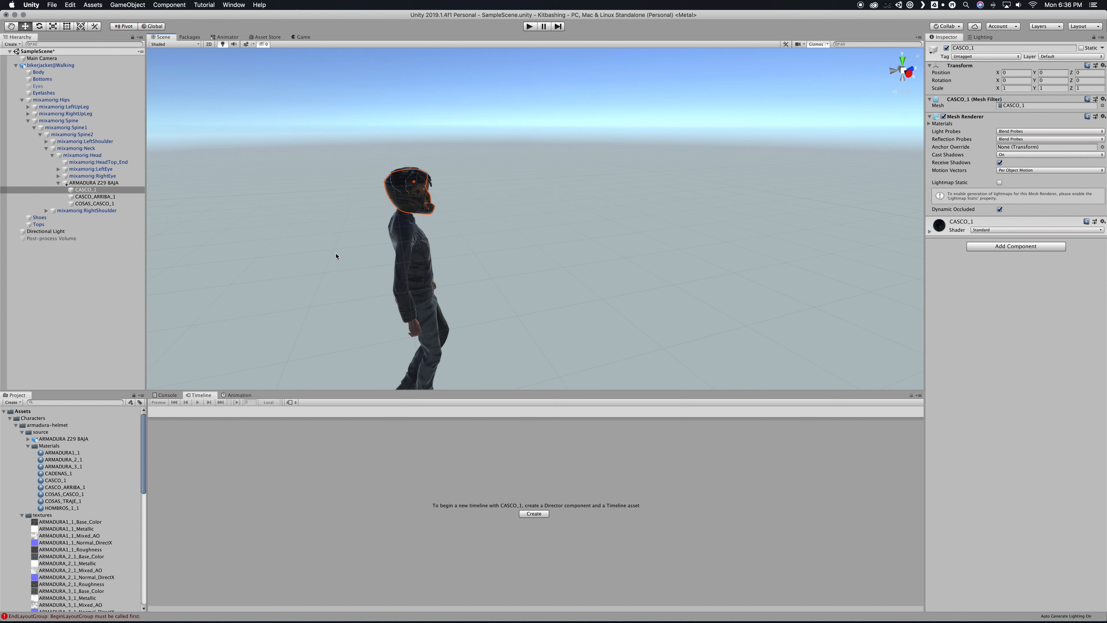
left_click(94, 183)
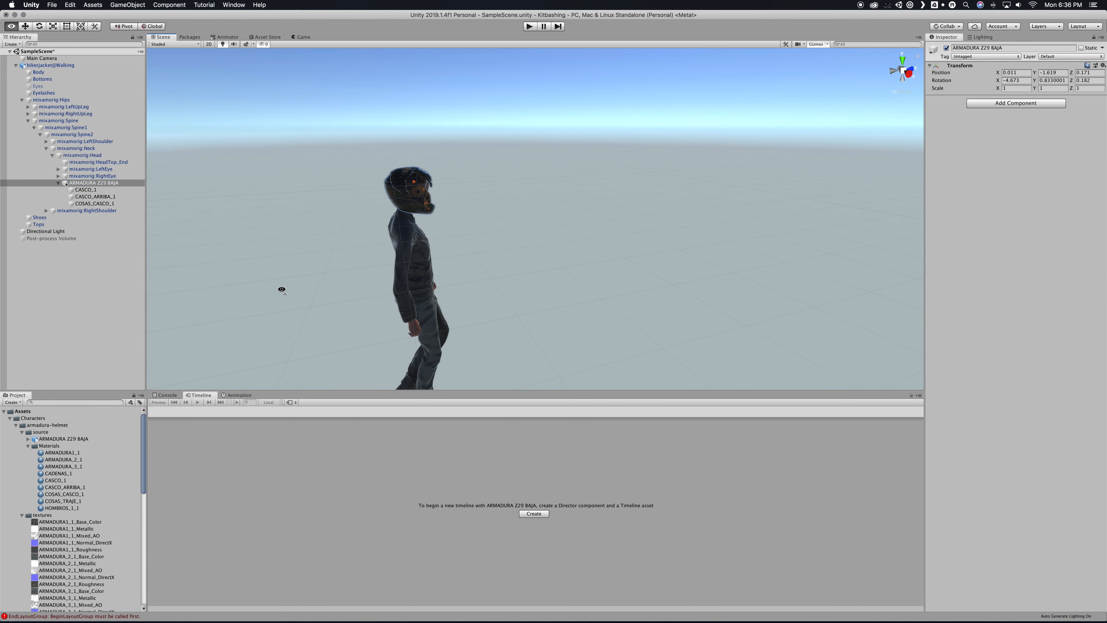
left_click_drag(281, 289, 290, 316, "alt")
left_click_drag(458, 345, 419, 327)
Step: Examine the helmet's alignment on the head from the back, side and front of the character
right_click_drag(515, 171, 515, 170)
left_click(893, 71)
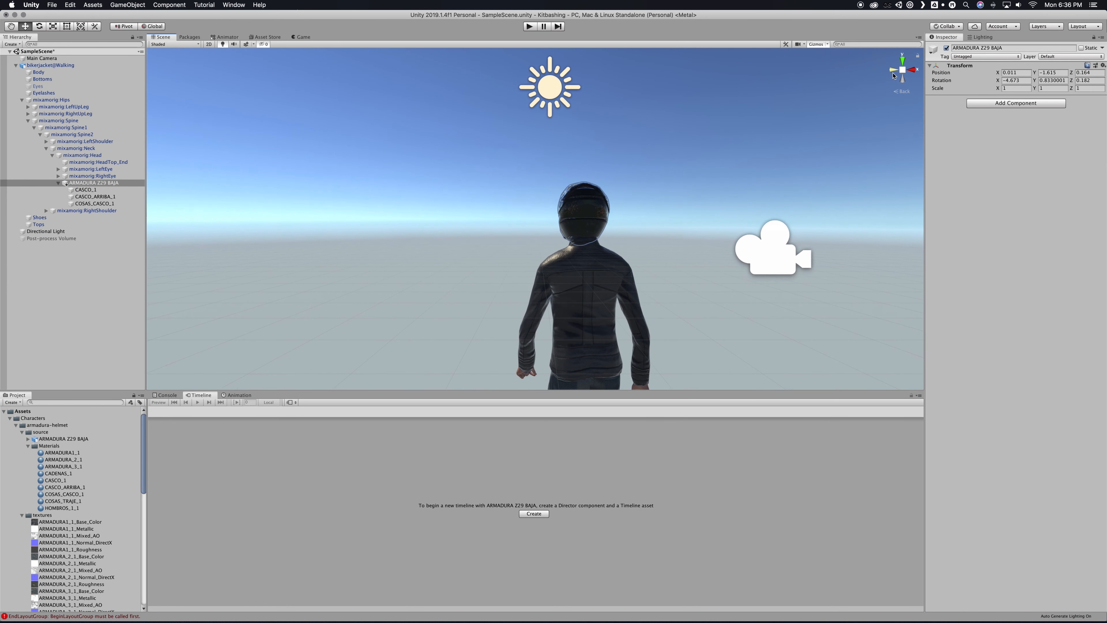
left_click(916, 73)
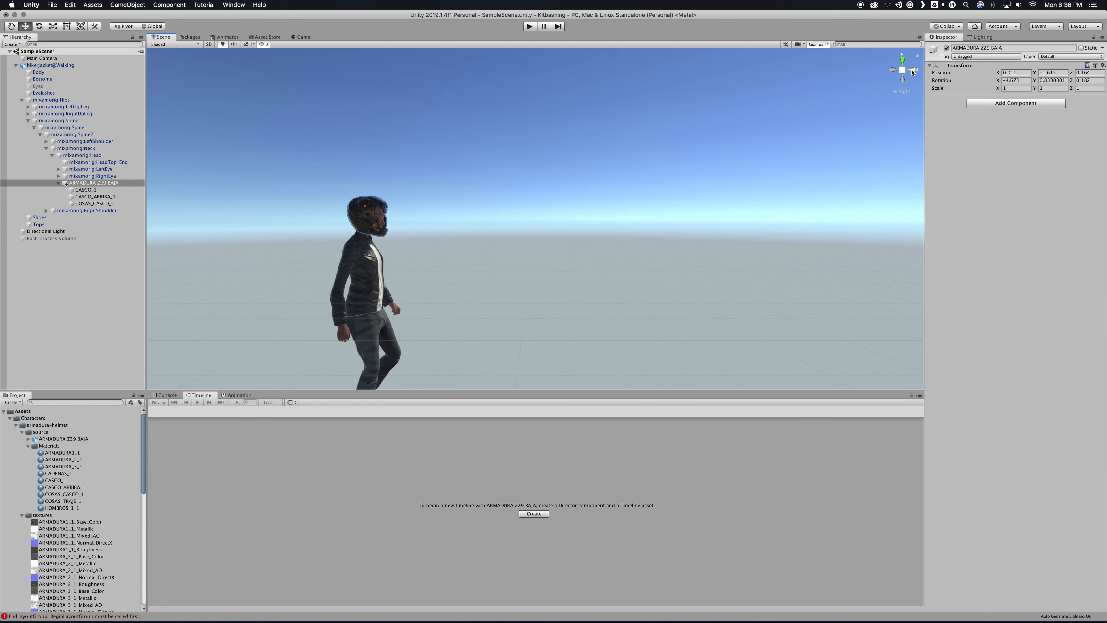
scroll(652, 181, "up", 5)
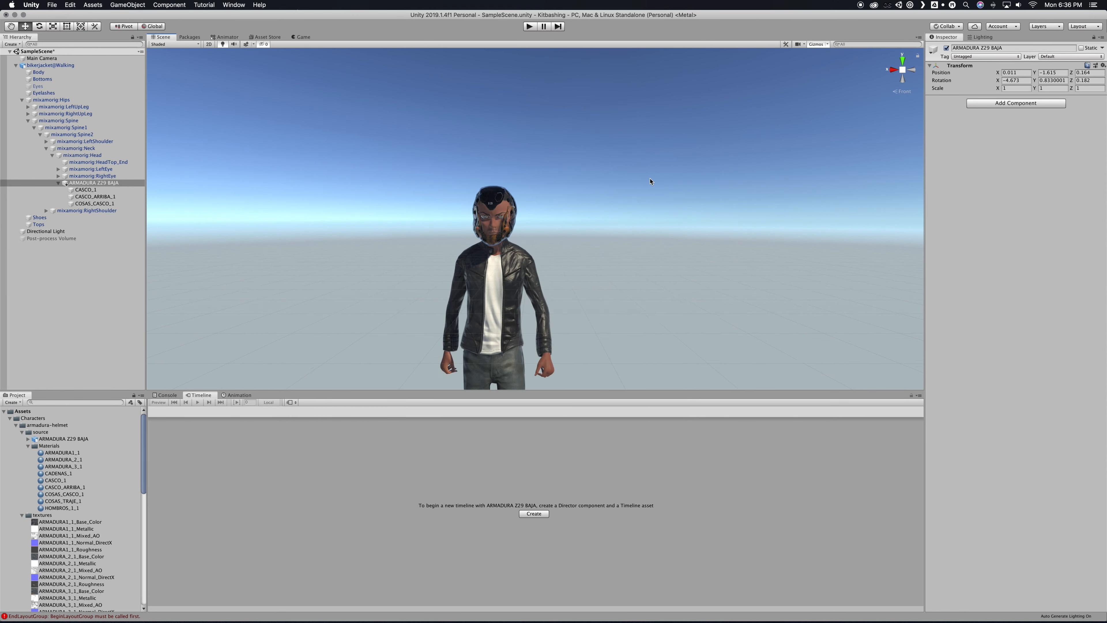
left_click_drag(650, 178, 392, 188, "alt")
scroll(356, 186, "up", 5)
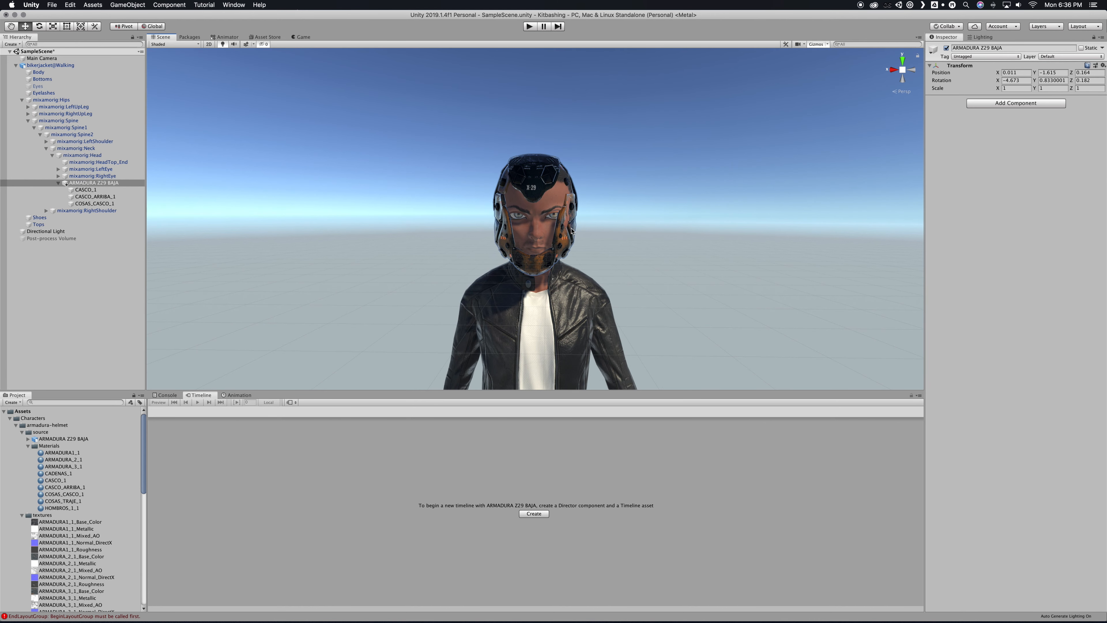
left_click(67, 184)
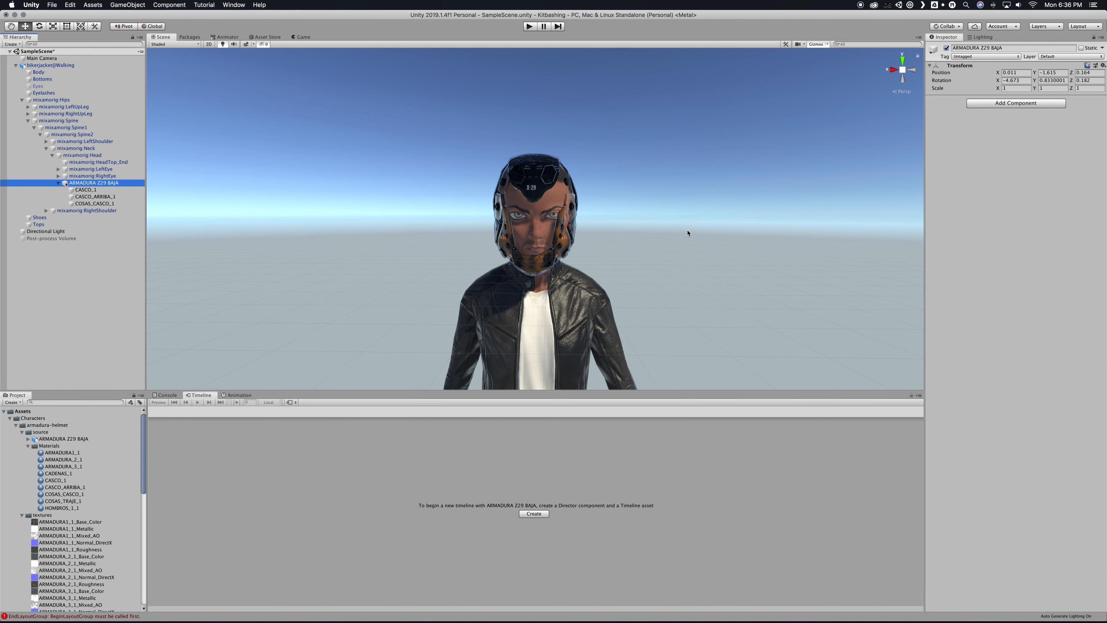
scroll(673, 235, "down", 3)
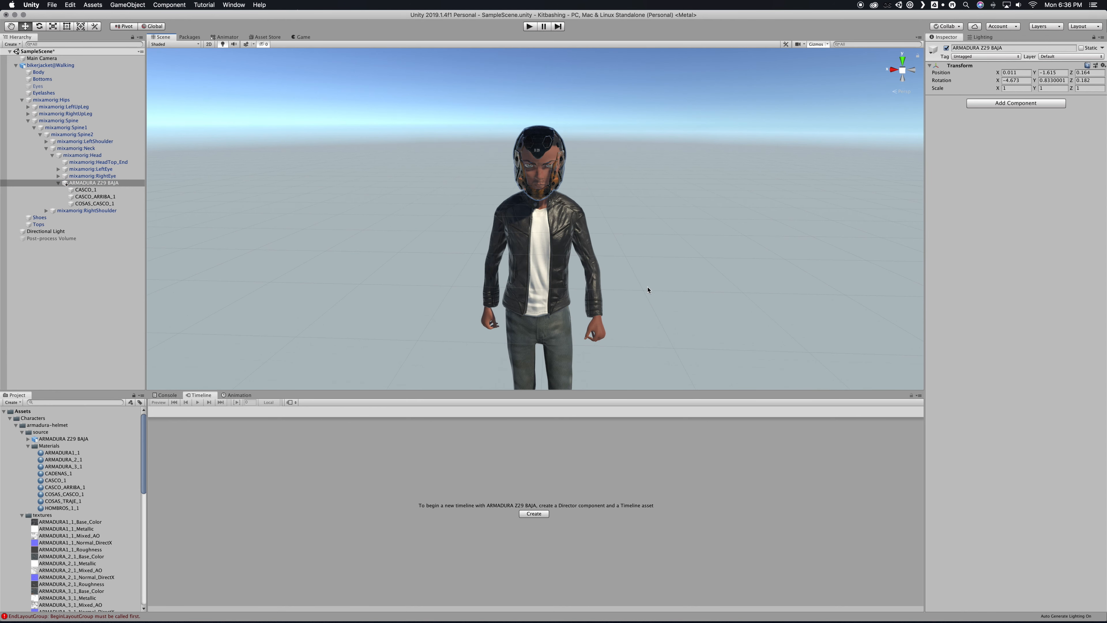
scroll(648, 290, "down", 5)
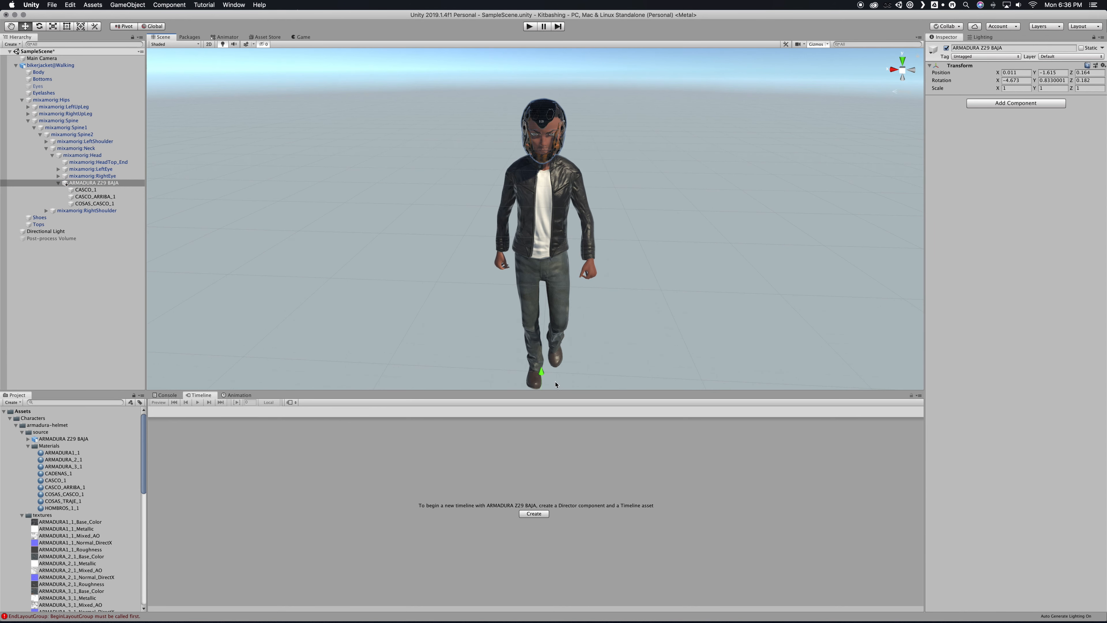
Step: Select the ARMADURA Z29 BAJA parent object and nudge the helmet sideways to about X 0.008
left_click(562, 380)
scroll(560, 381, "down", 2)
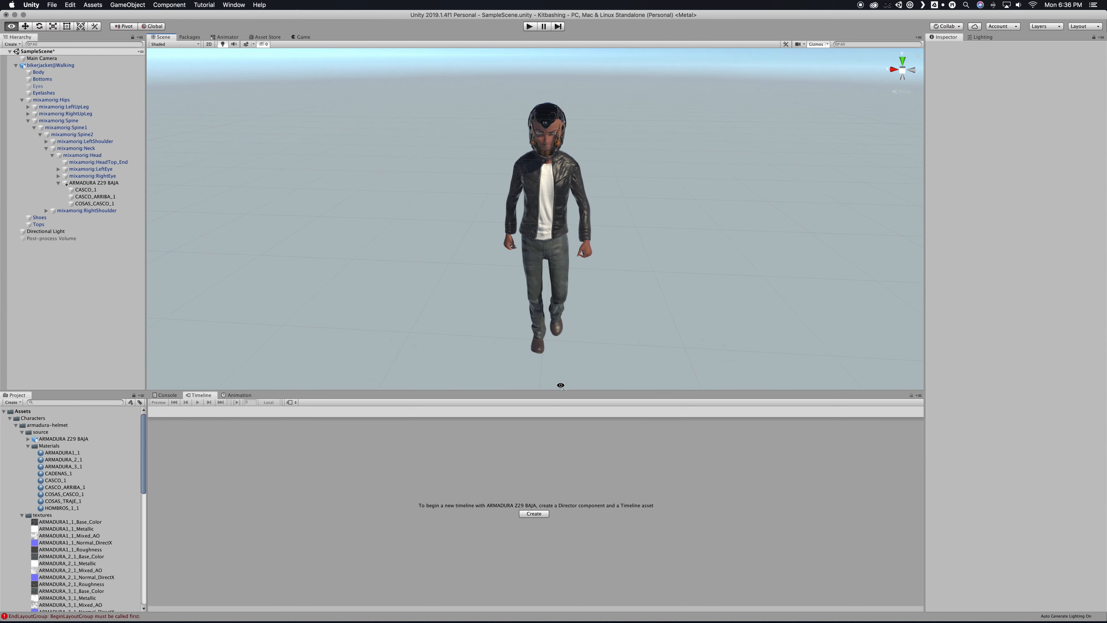
left_click(546, 118)
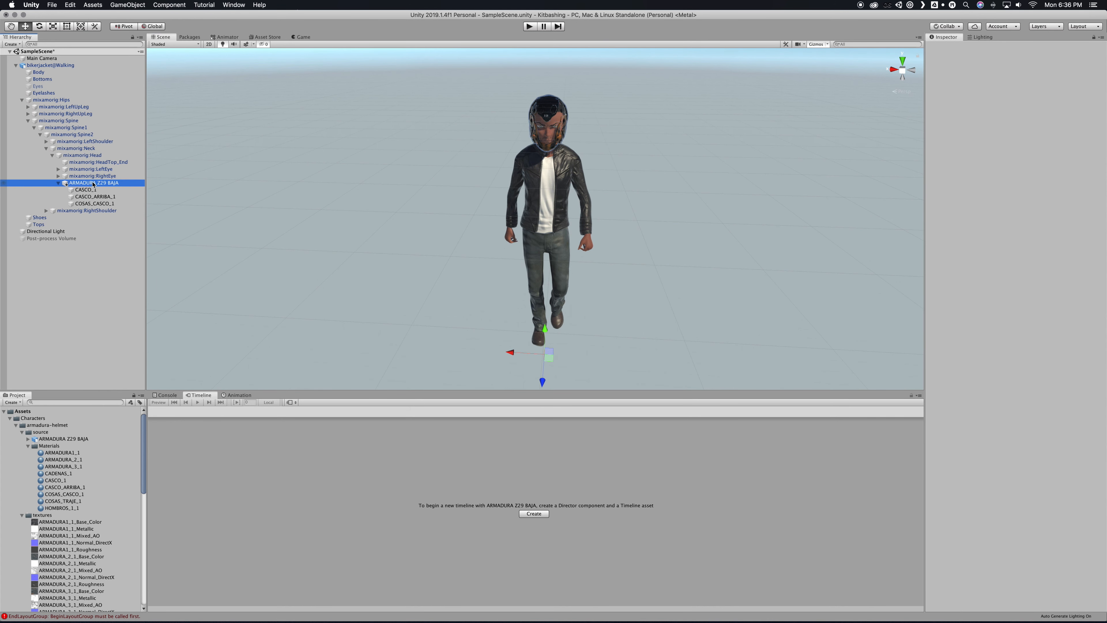
left_click_drag(510, 353, 544, 331)
Step: Scale ARMADURA Z29 BAJA to 1.1 on all three axes and lower the enlarged helmet back onto the head
left_click(1048, 88)
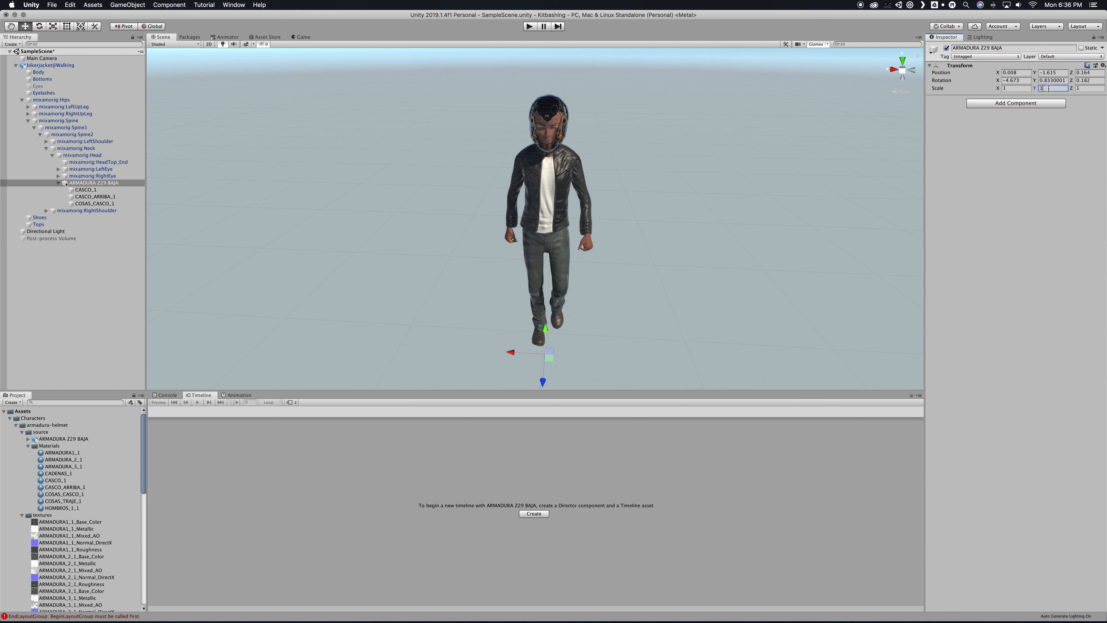
type("1.1")
left_click_drag(1014, 87, 983, 83)
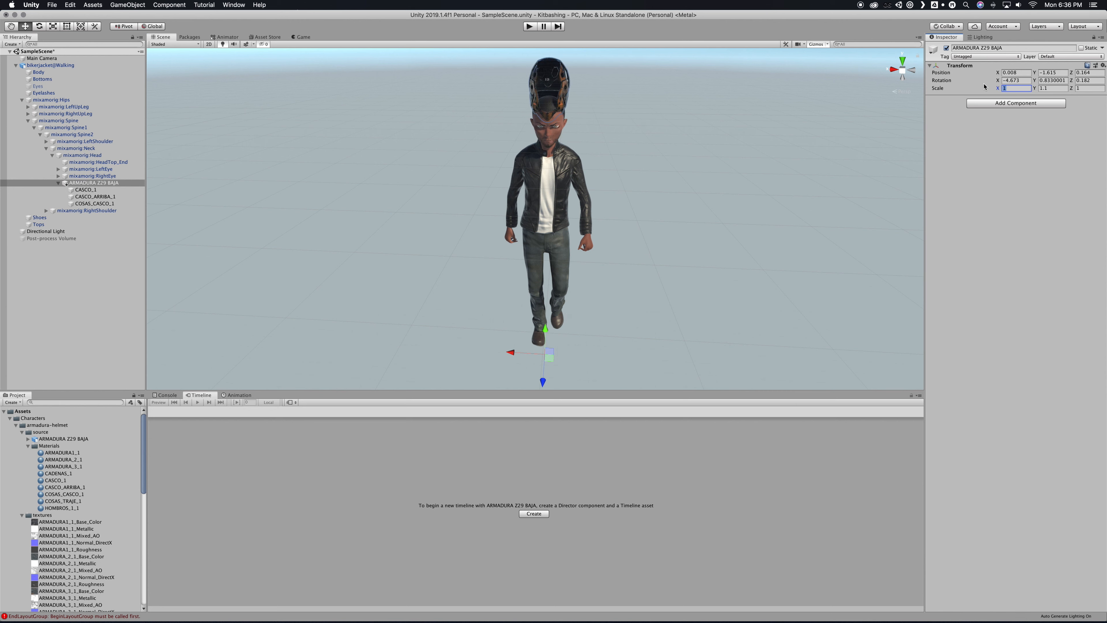
type("1.1")
left_click(1075, 87)
type("1.1")
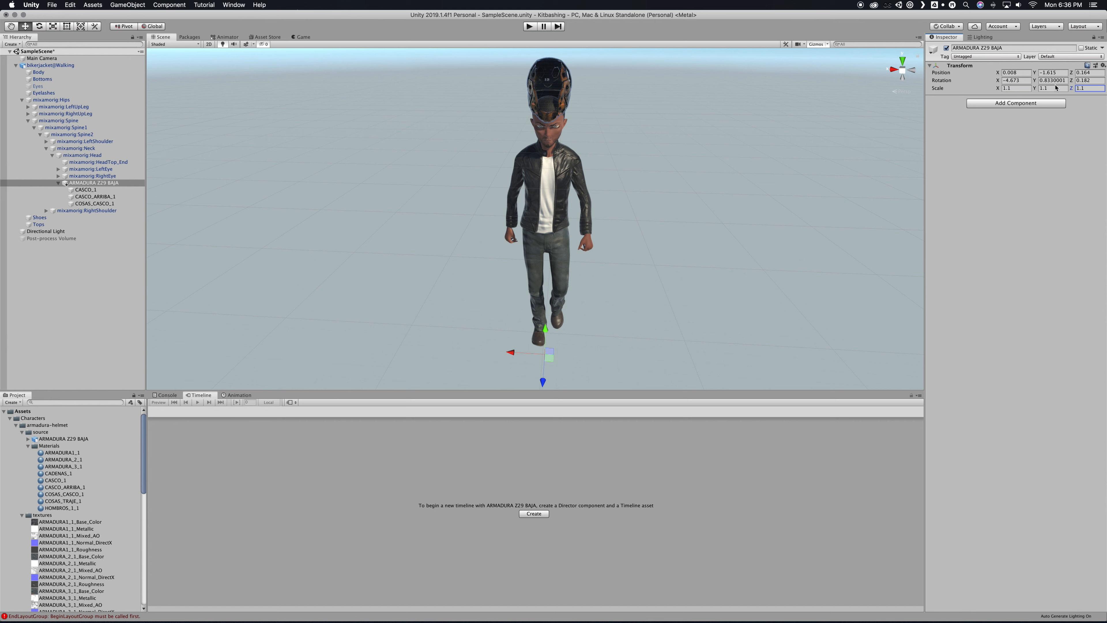
left_click_drag(545, 330, 540, 347)
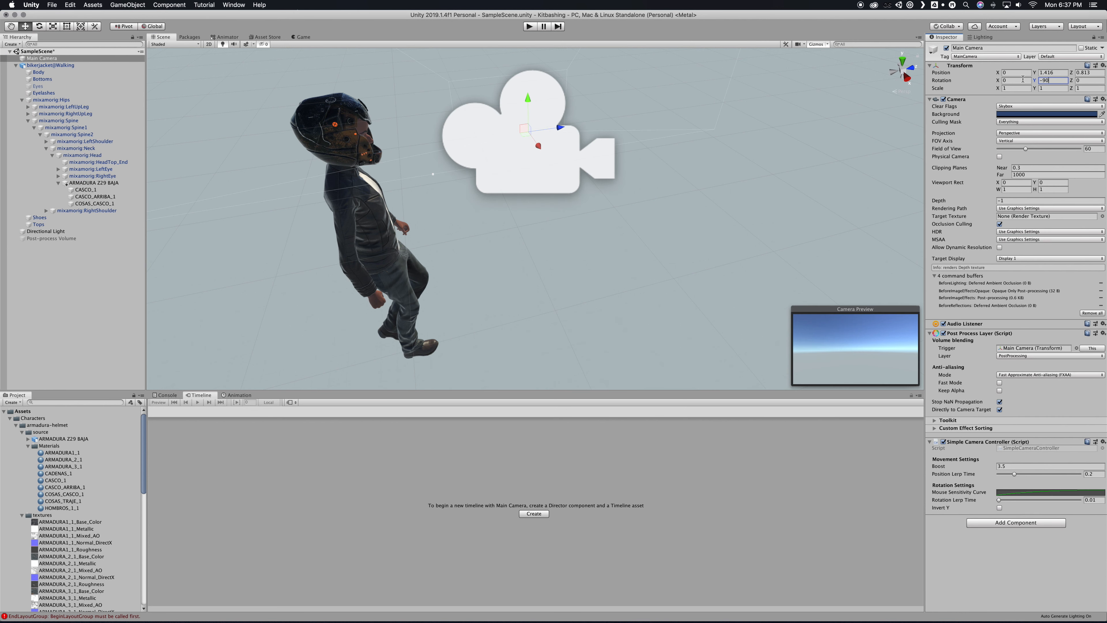
Step: Show the helmeted character through the Main Camera in the Game view and collapse the mixamorig:Hips hierarchy
left_click(304, 38)
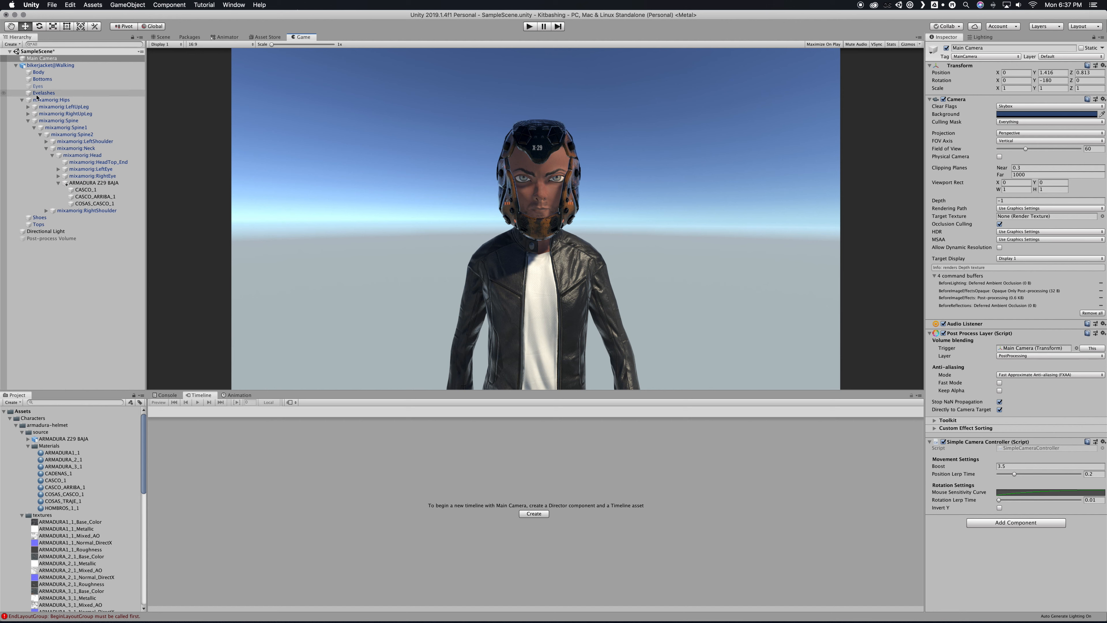
left_click(22, 100)
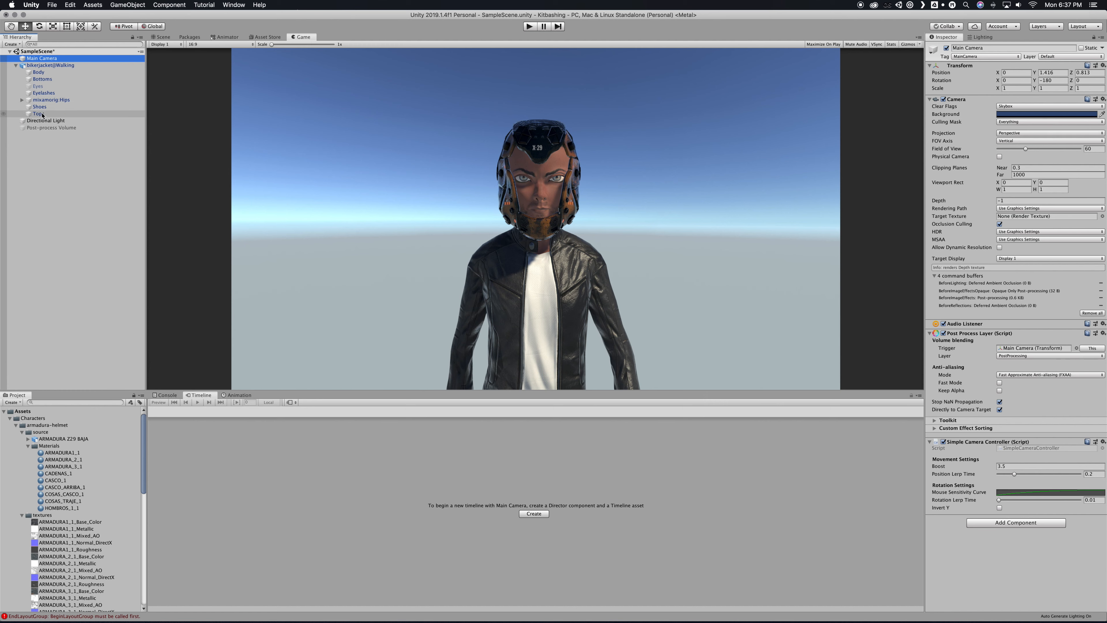
Step: Enable the Post-process Volume object and collapse the armadura-helmet folder in the project assets
left_click(48, 127)
left_click(946, 48)
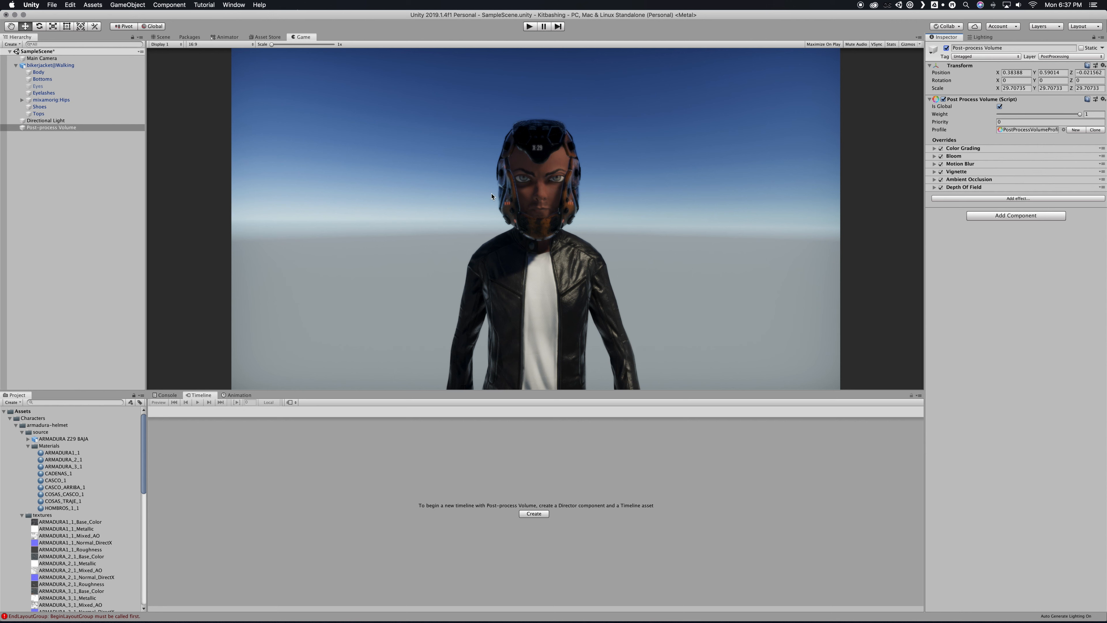
left_click(22, 515)
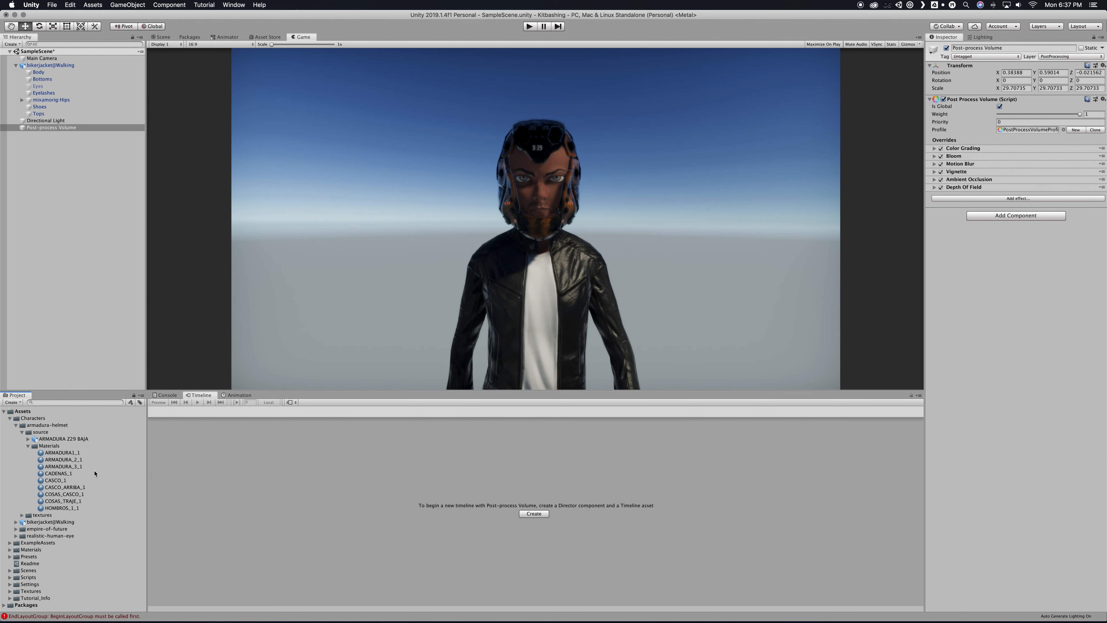
left_click(27, 446)
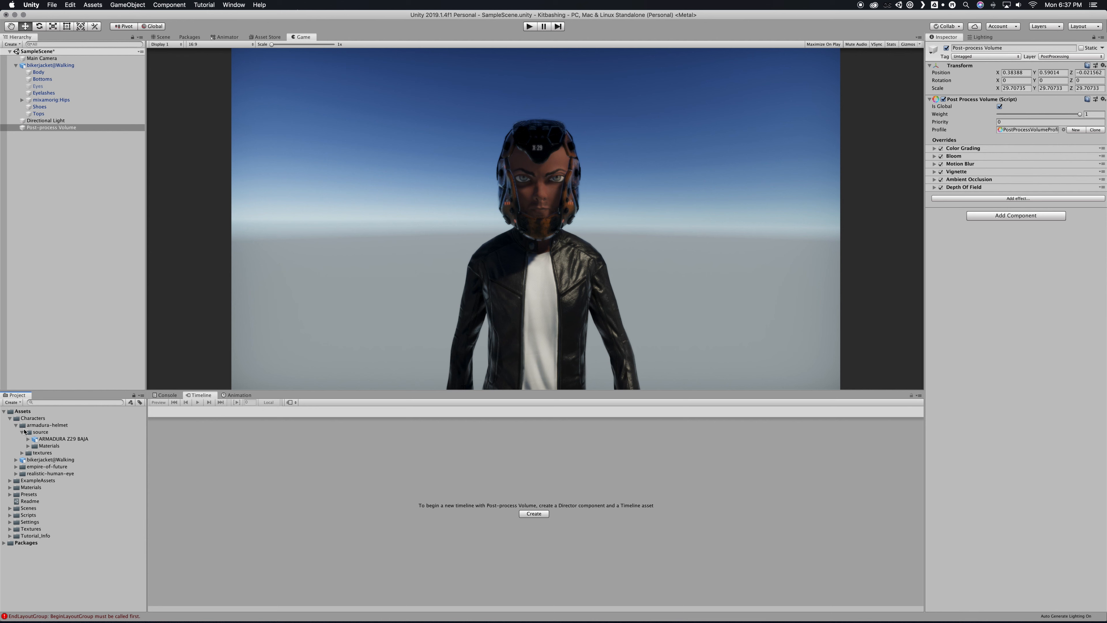
left_click(21, 432)
left_click(20, 425)
left_click(16, 425)
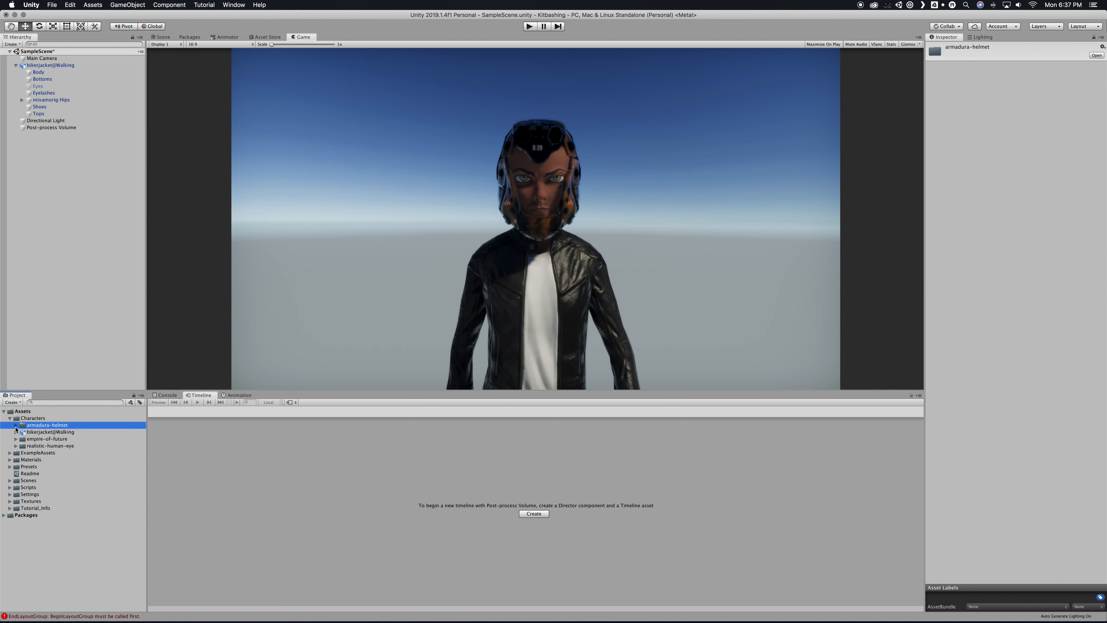
Step: Examine the EmpireOfFuture_Gun model and its All_low.fbx part in the source folder of empire-of-future
left_click(16, 439)
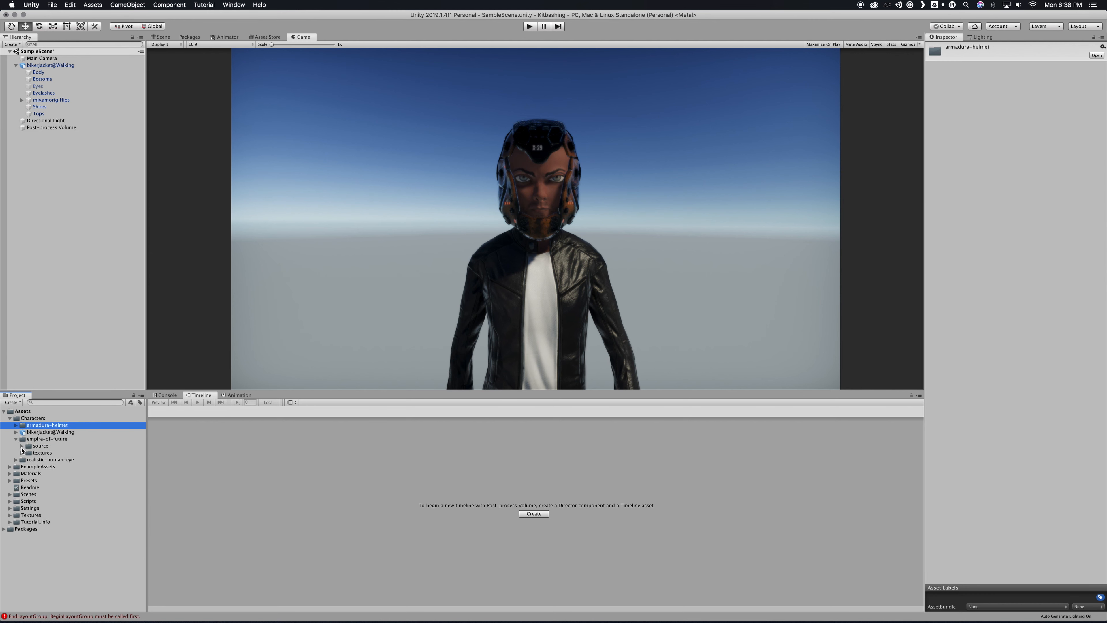
left_click(22, 446)
left_click(28, 453)
left_click(53, 459)
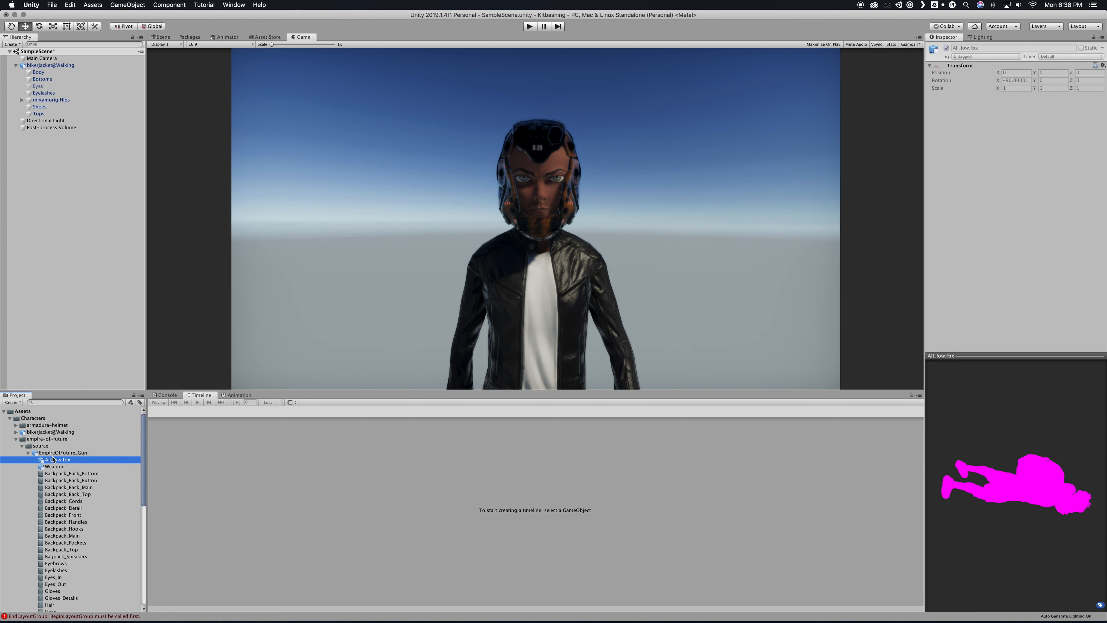
key("Up")
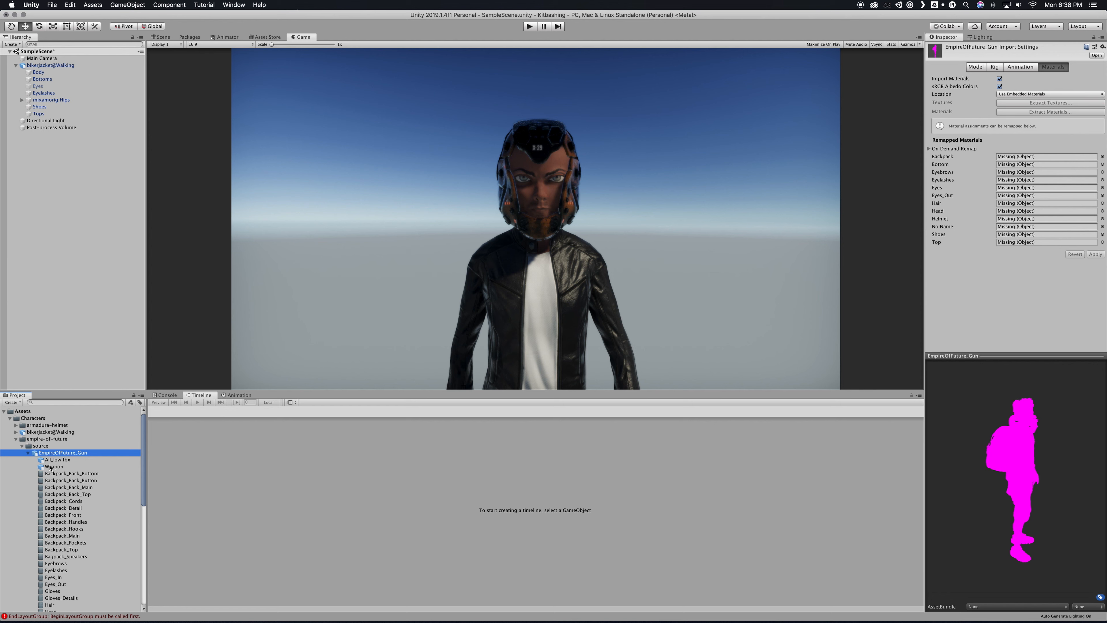
left_click(30, 454)
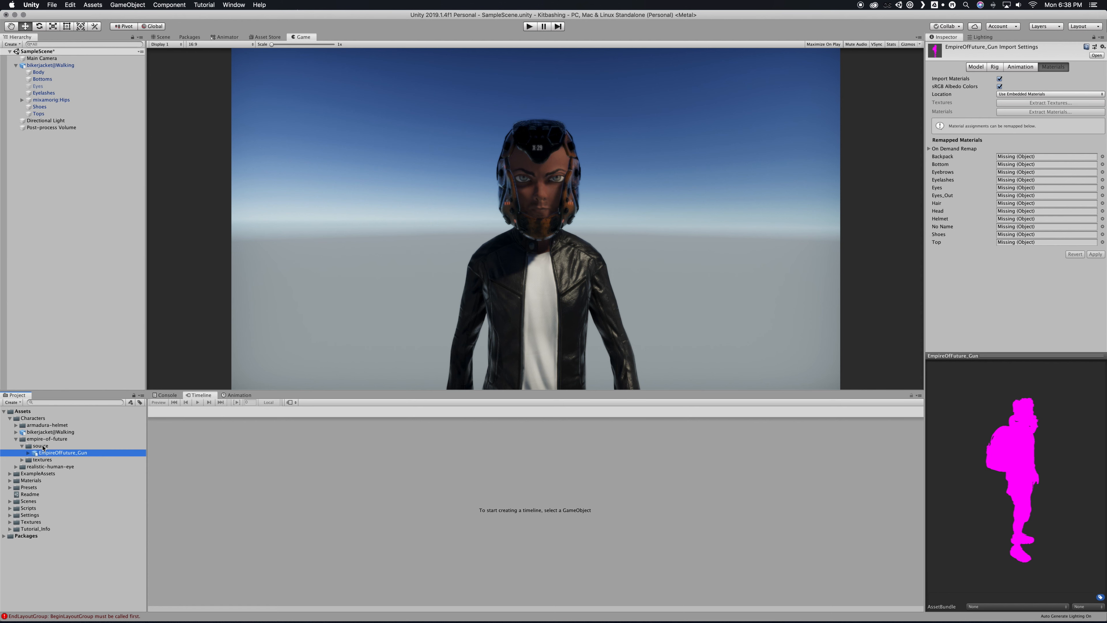
Step: Place the EmpireOfFuture_Gun model in the Scene view with a reset transform and move it forward to Z 0.81
left_click(161, 36)
left_click_drag(37, 453, 167, 345)
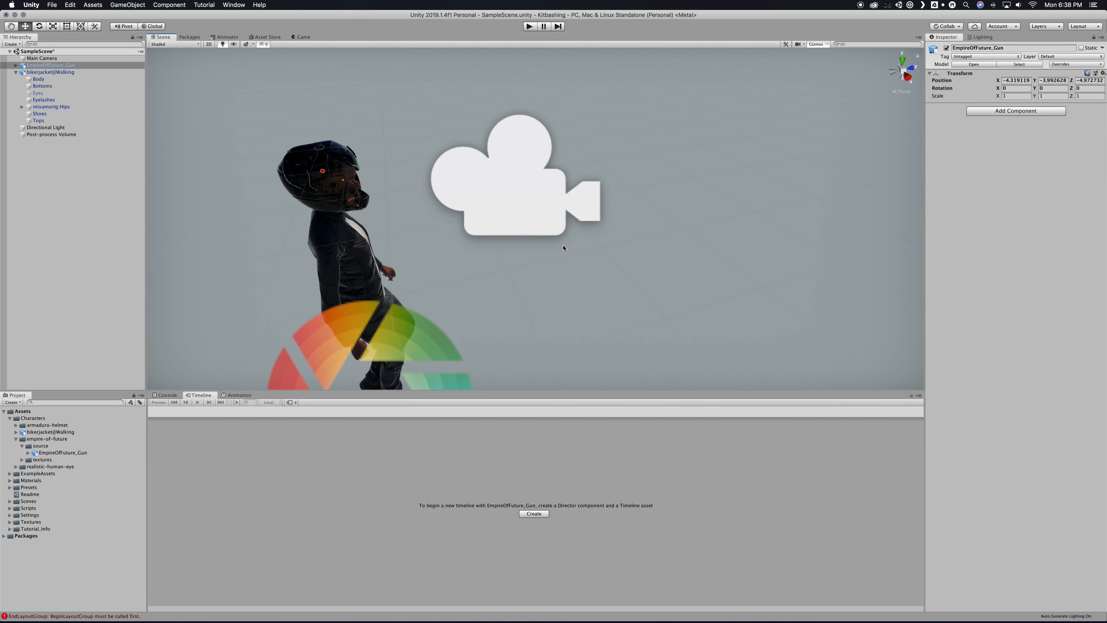
left_click(1104, 75)
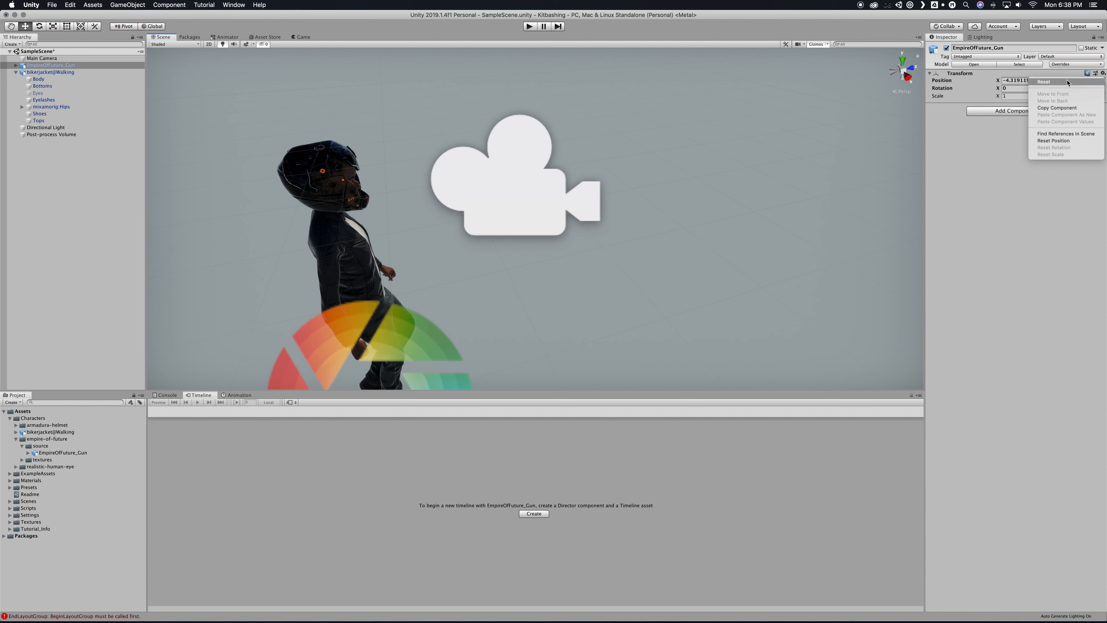
left_click(1063, 82)
left_click_drag(519, 329, 544, 323, "alt")
left_click_drag(470, 206, 580, 187)
Step: Try a scale of 3 on the X and Y axes of EmpireOfFuture_Gun
left_click(1016, 96)
type("3")
left_click(1041, 96)
type("3")
left_click_drag(610, 229, 392, 262, "alt")
Step: Set the scale of EmpireOfFuture_Gun to 10 on all three axes
left_click(1006, 96)
type("10")
left_click(1041, 96)
type("10")
left_click(1077, 96)
type("10")
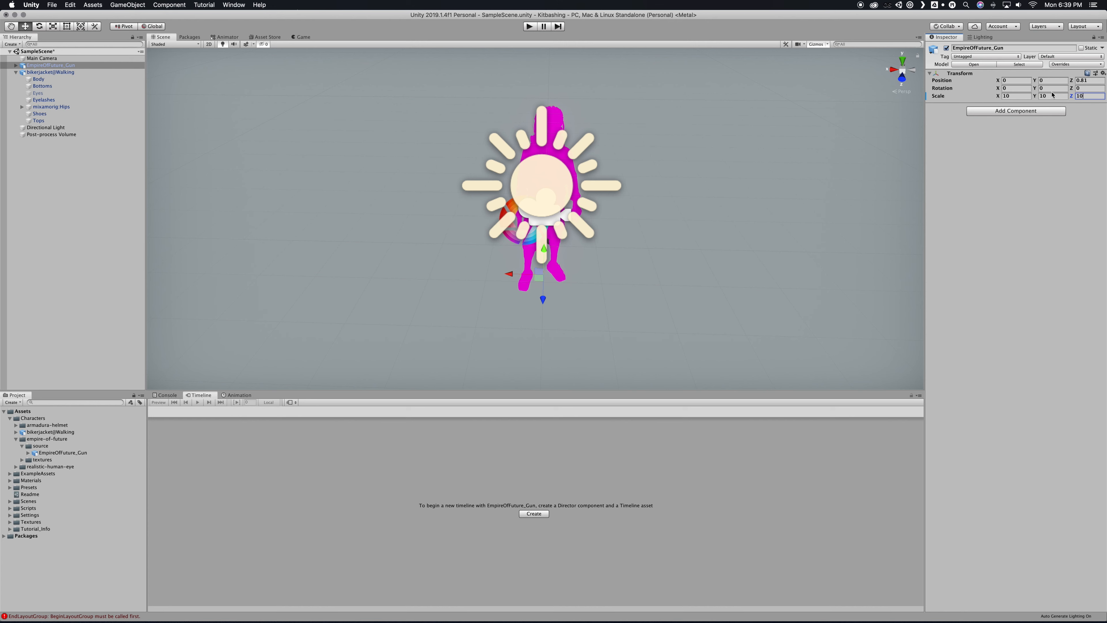
Step: Locate the Helmet_Mouth part among the child meshes of EmpireOfFuture_Gun
right_click_drag(513, 171, 542, 162)
scroll(440, 169, "up", 8)
left_click(541, 146)
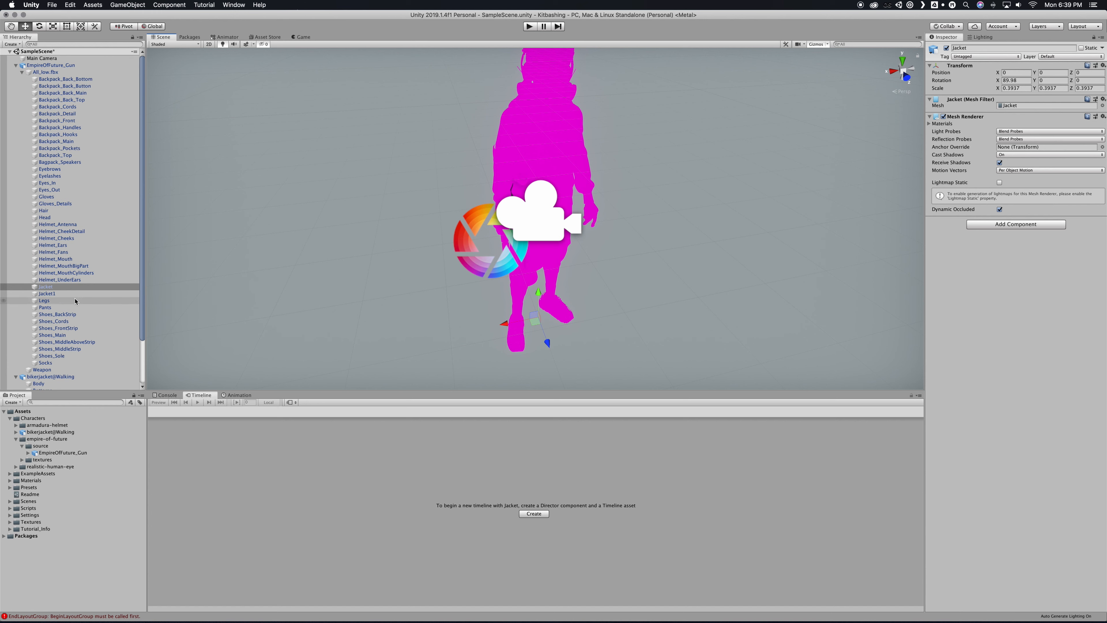
left_click(68, 259)
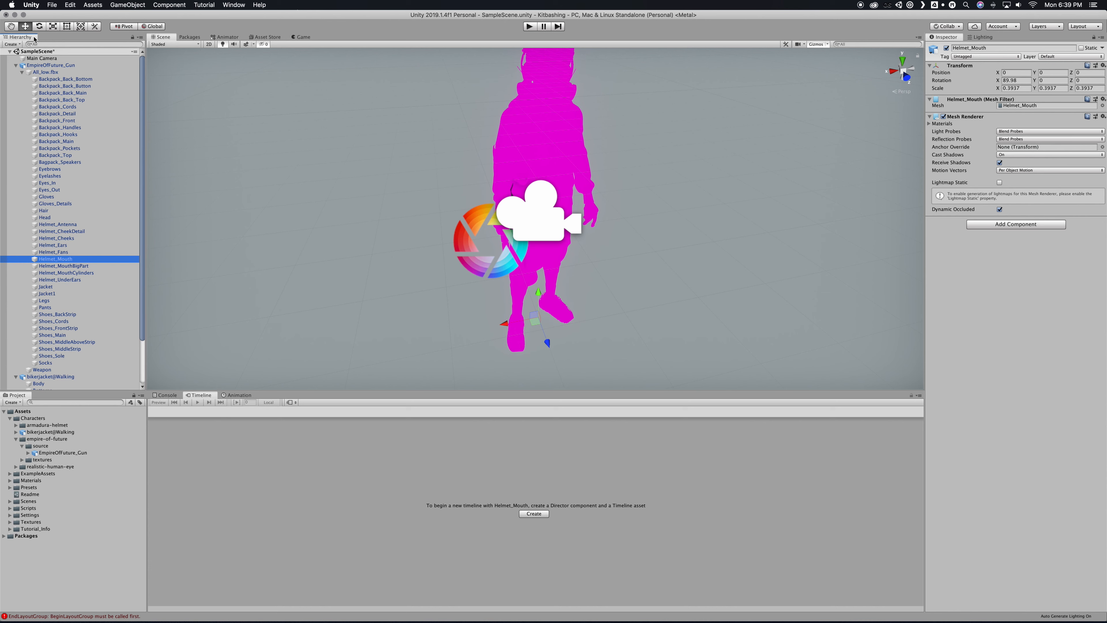
Step: Collapse both character hierarchies and unpack the EmpireOfFuture_Gun prefab completely
left_click(16, 65)
left_click(35, 67)
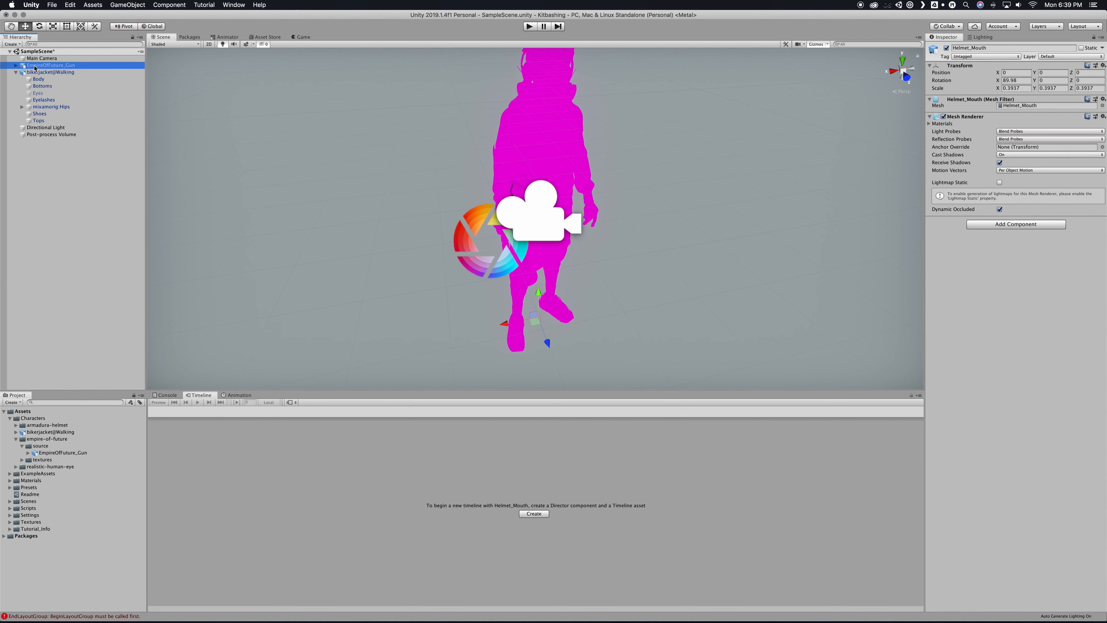
left_click(16, 72)
right_click(40, 65)
left_click(71, 162)
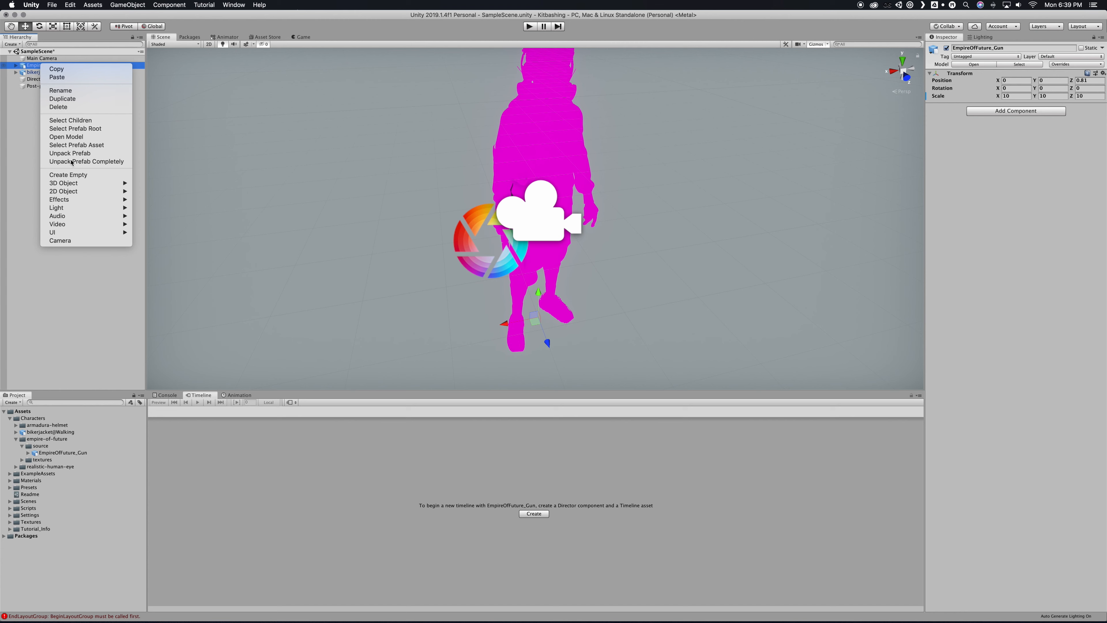
Step: Move Helmet_Mouth out of EmpireOfFuture_Gun to the root of the scene hierarchy
left_click(15, 65, "alt")
left_click(57, 259)
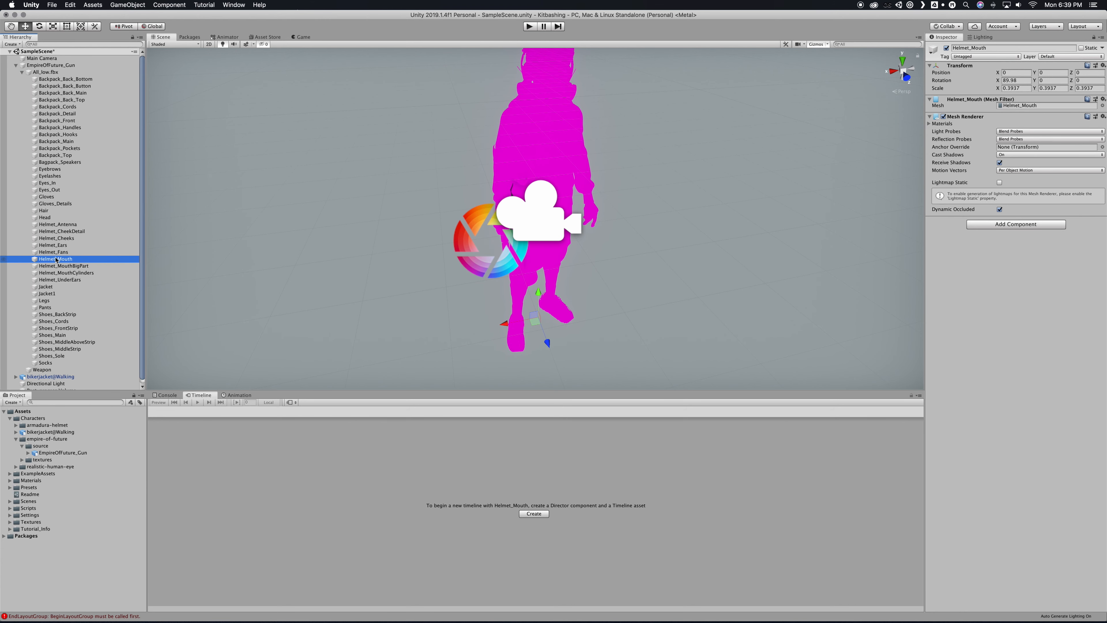
left_click_drag(34, 260, 28, 61)
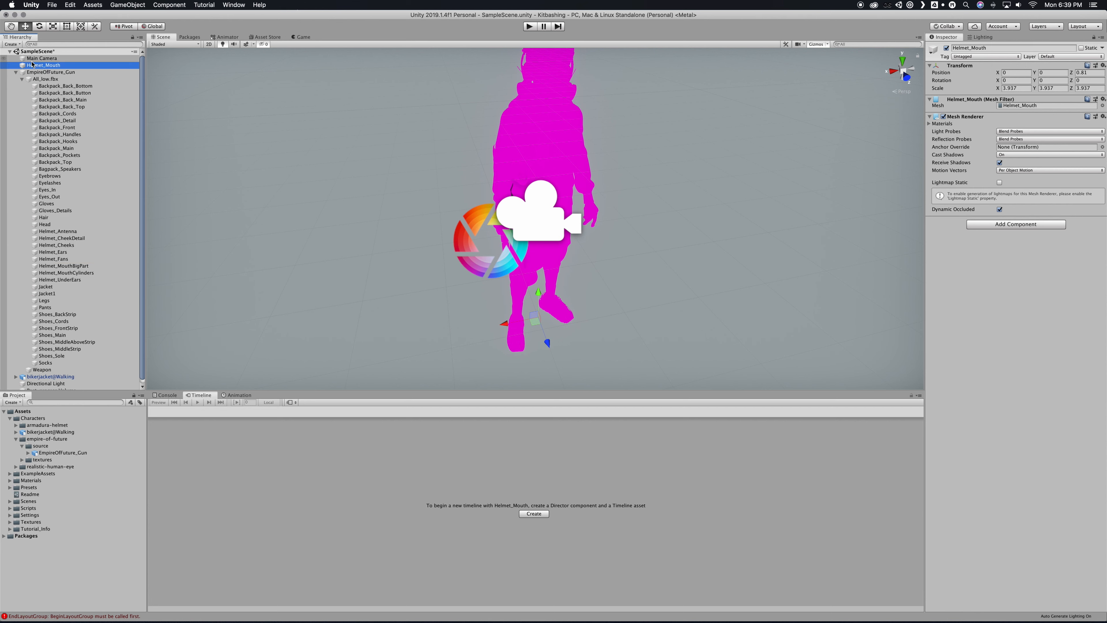
Step: Disable the rest of the EmpireOfFuture_Gun model and select the remaining Helmet_Mouth mesh in the scene
left_click(15, 73)
left_click(19, 72)
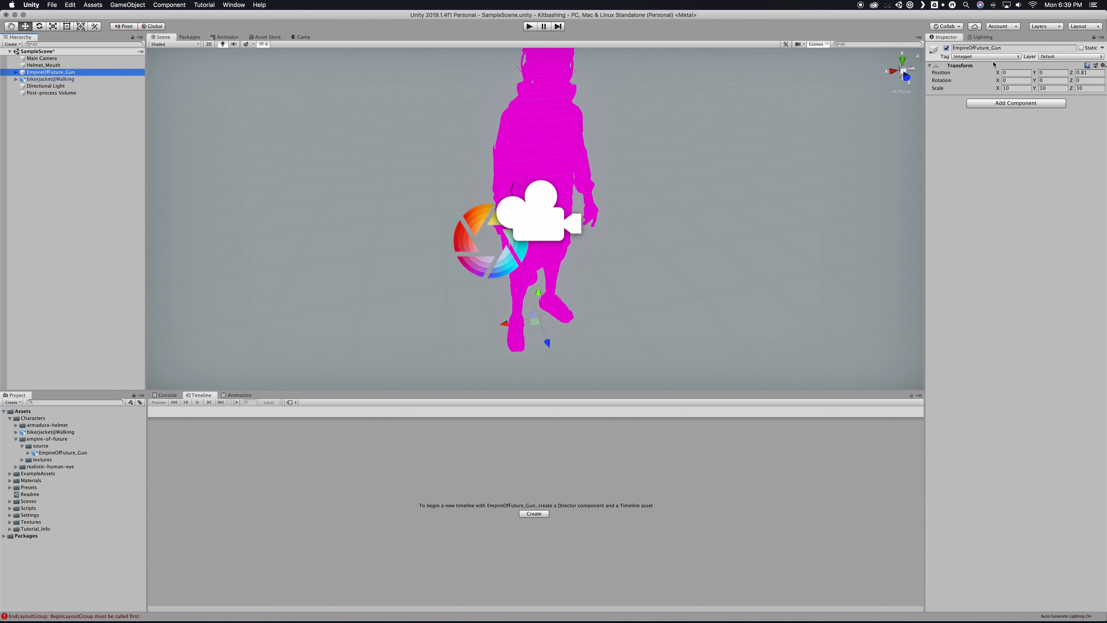
left_click(946, 49)
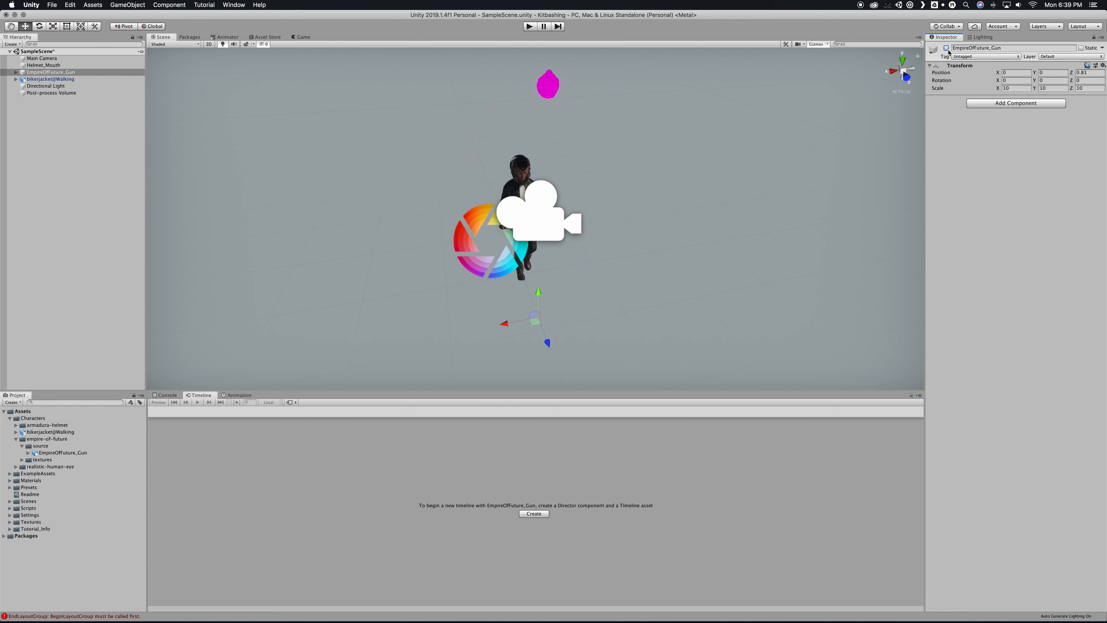
left_click(547, 89)
right_click_drag(631, 139, 592, 126)
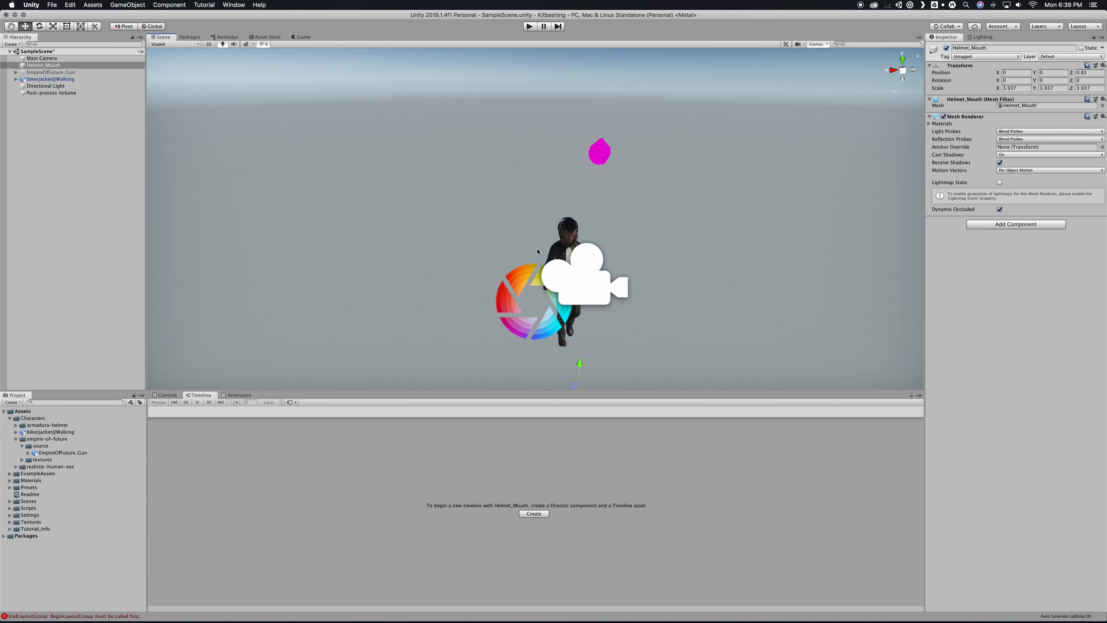
Step: Create a new material named transparent in the Materials folder
left_click(9, 418)
left_click(10, 431)
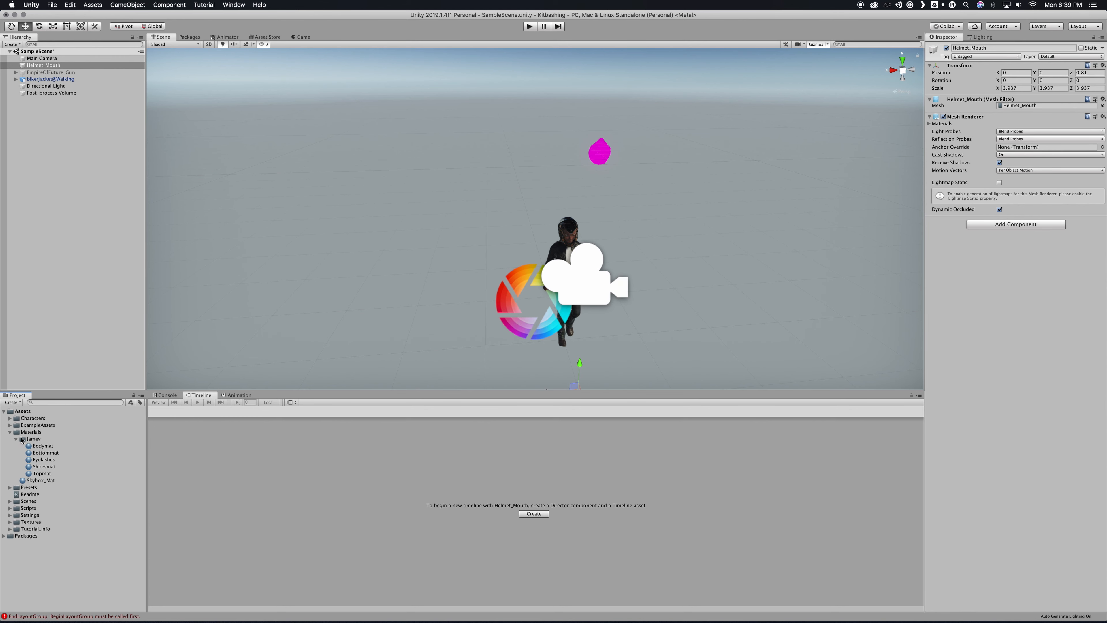
right_click(29, 418)
mouse_move(87, 425)
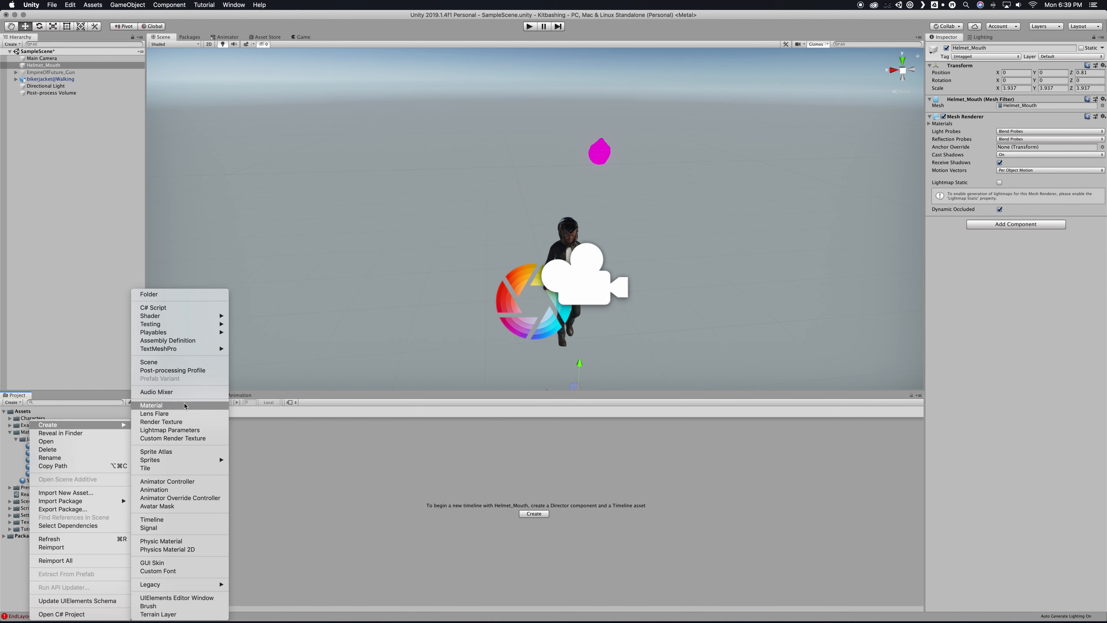
left_click(150, 405)
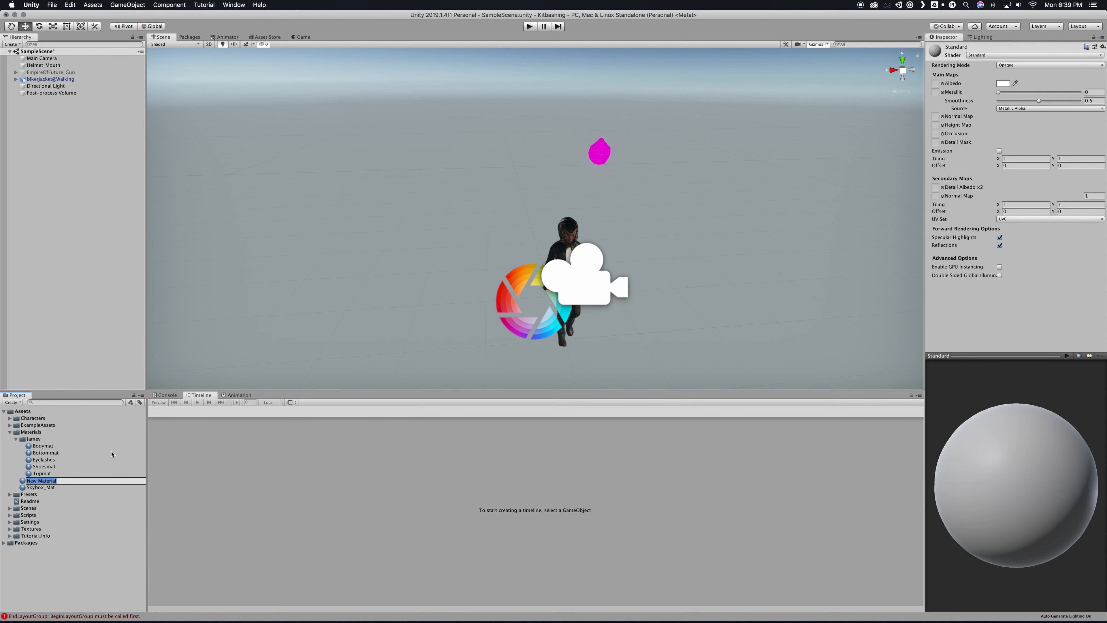
type("transparent")
key("Return")
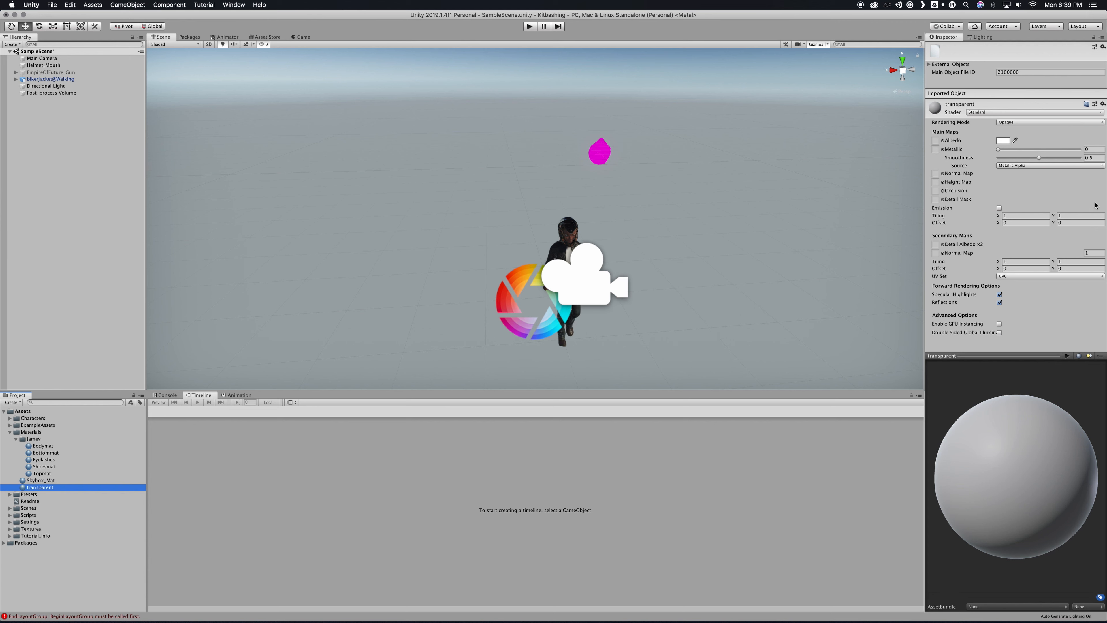
Step: Set the transparent material to Transparent rendering mode with smoothness 1 and an albedo alpha of 0
left_click(1004, 123)
left_click(1004, 148)
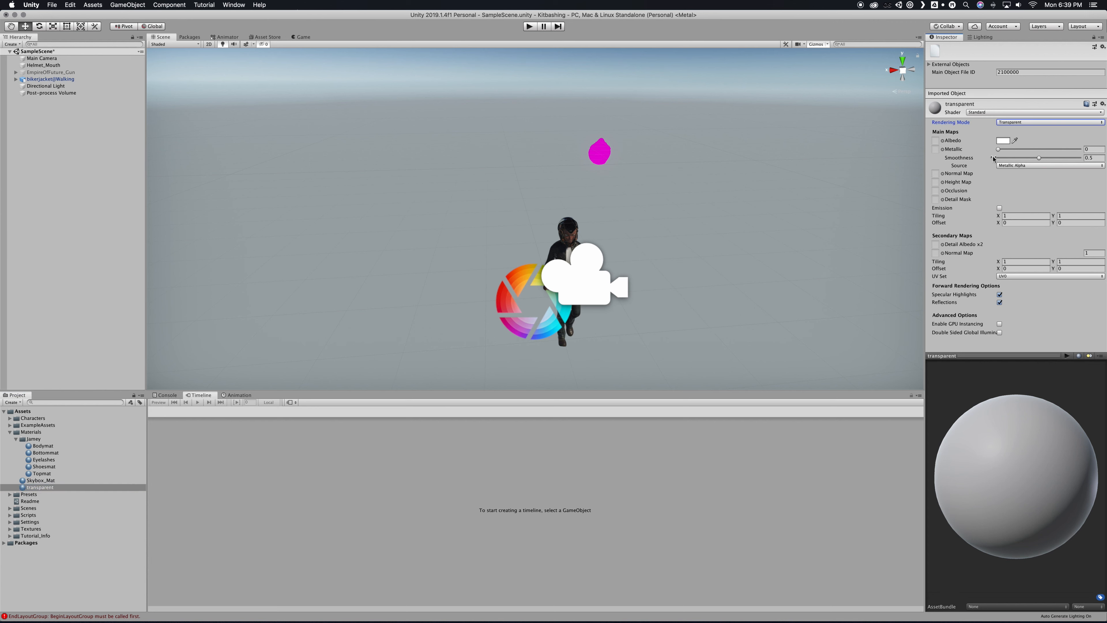
left_click_drag(1039, 157, 1091, 159)
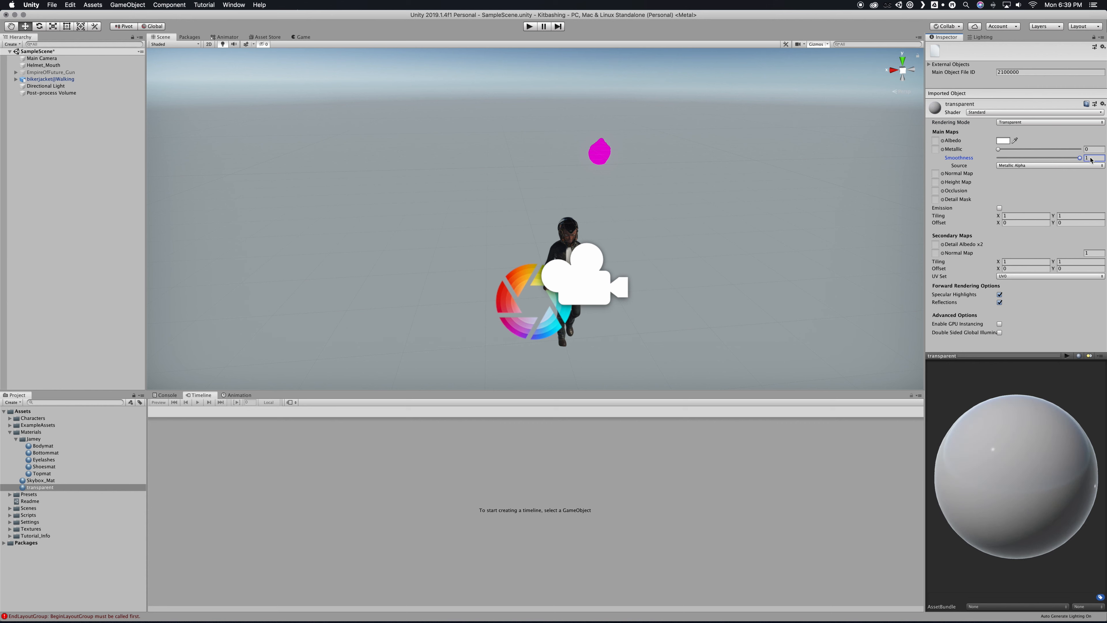
left_click(1010, 141)
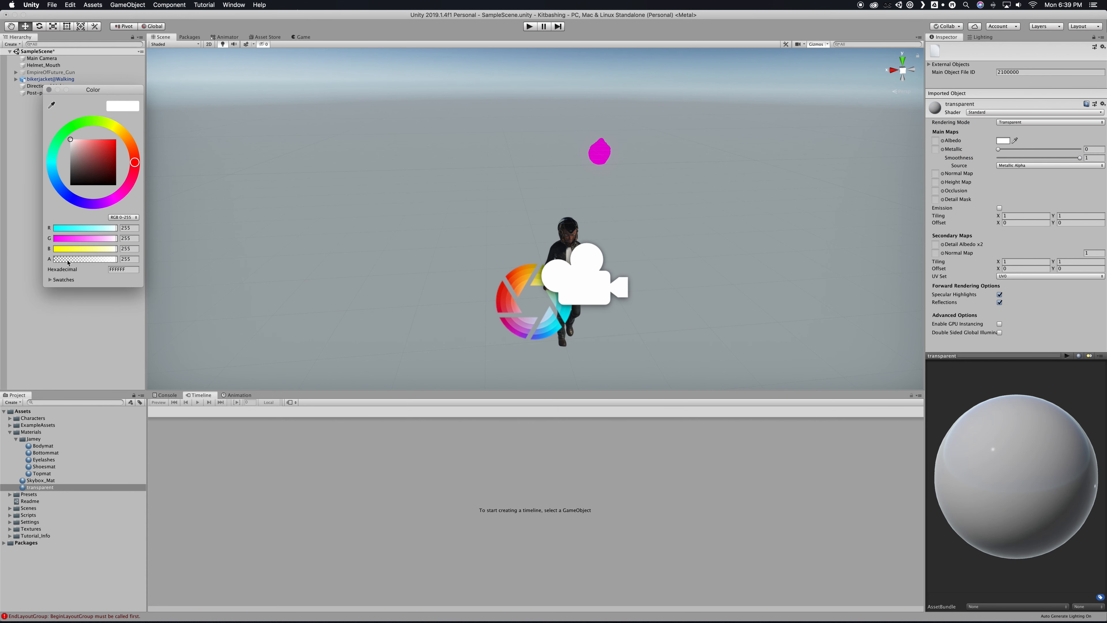
left_click_drag(115, 262, 39, 264)
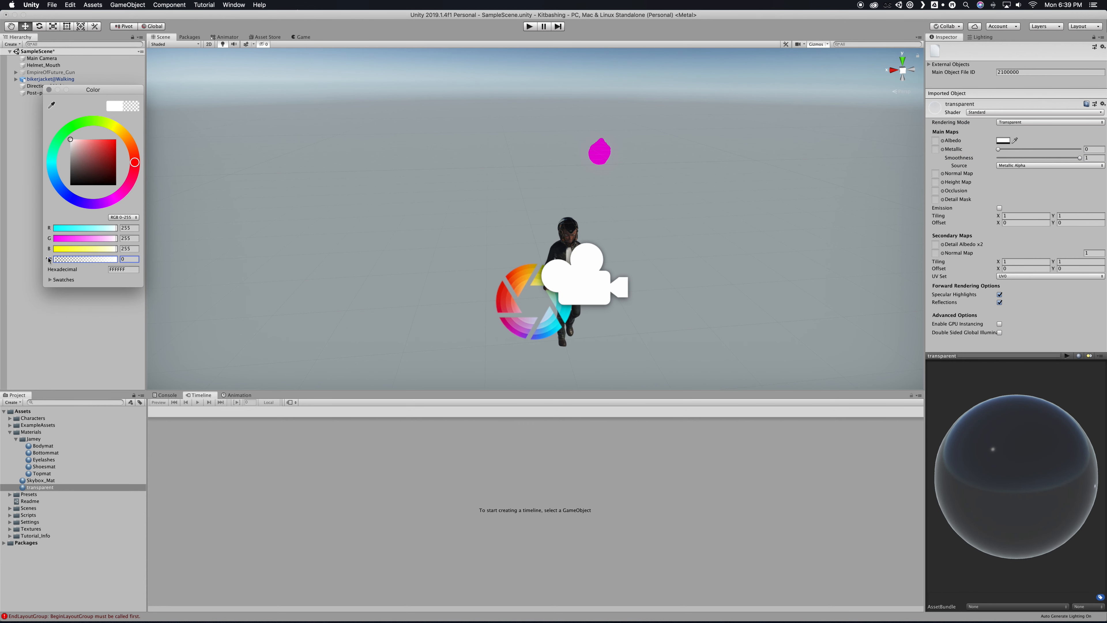
left_click(48, 89)
Step: Apply the transparent material to the Helmet_Mouth mesh in the scene
left_click_drag(27, 487, 588, 169)
scroll(613, 153, "up", 3)
right_click_drag(615, 151, 617, 126)
scroll(616, 126, "up", 5)
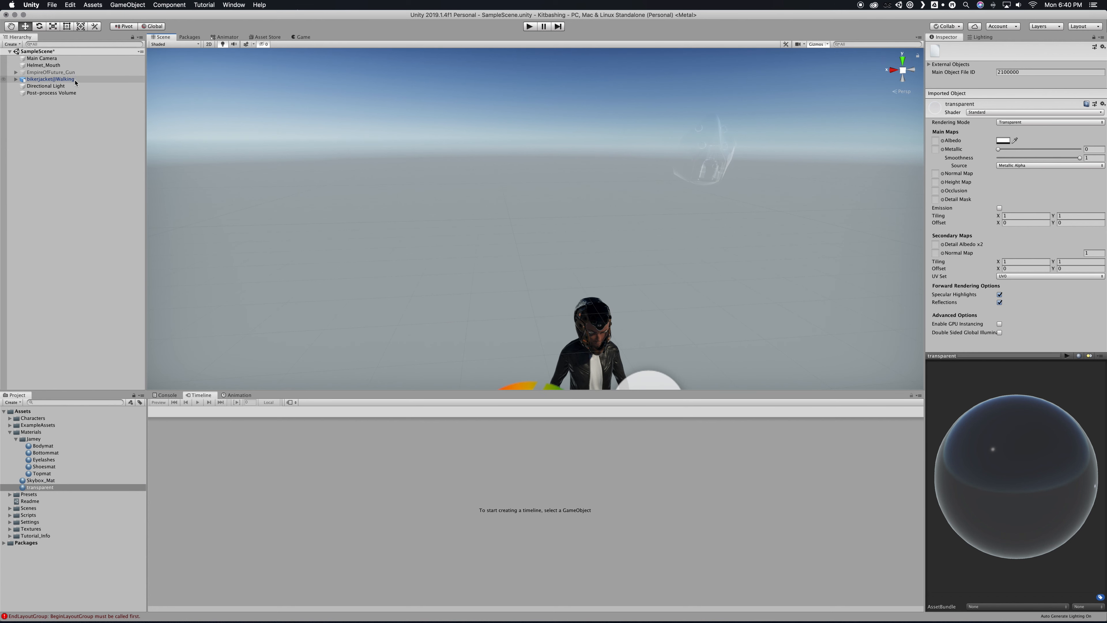
Step: Lower Helmet_Mouth to about Y -0.758, near the height of the biker character's head
left_click(30, 65)
key("f")
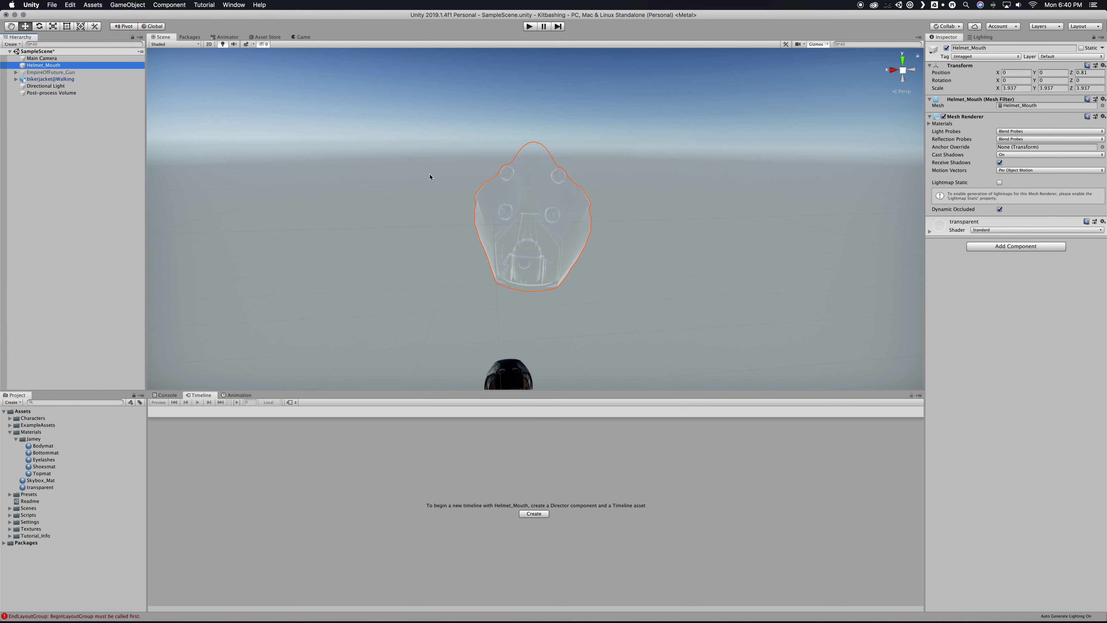
scroll(429, 177, "down", 5)
left_click_drag(533, 354, 529, 396)
right_click_drag(570, 315, 567, 326)
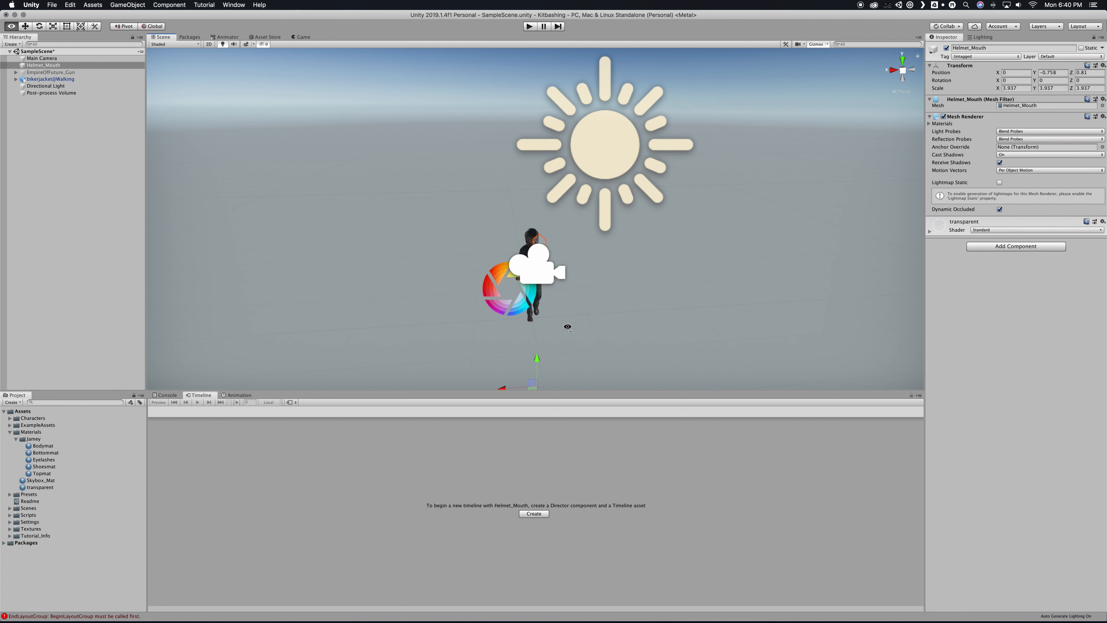
Step: Make Helmet_Mouth a child of ARMADURA Z29 BAJA under the head bone and reset its local position
left_click(16, 79)
left_click_drag(24, 65, 92, 194)
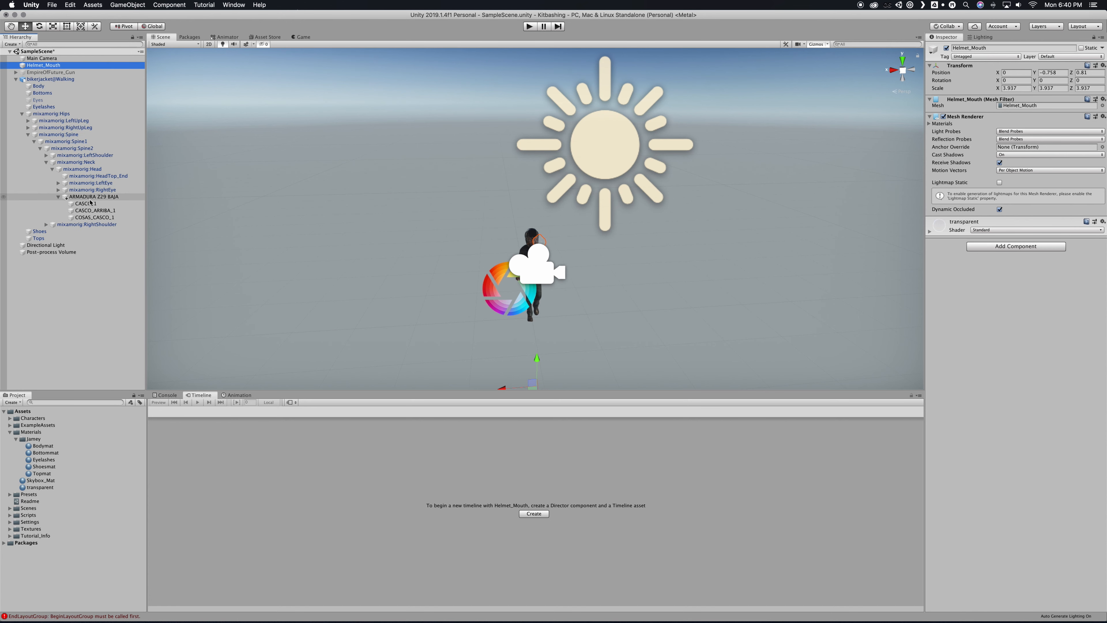
left_click(59, 196)
left_click_drag(32, 68, 82, 198)
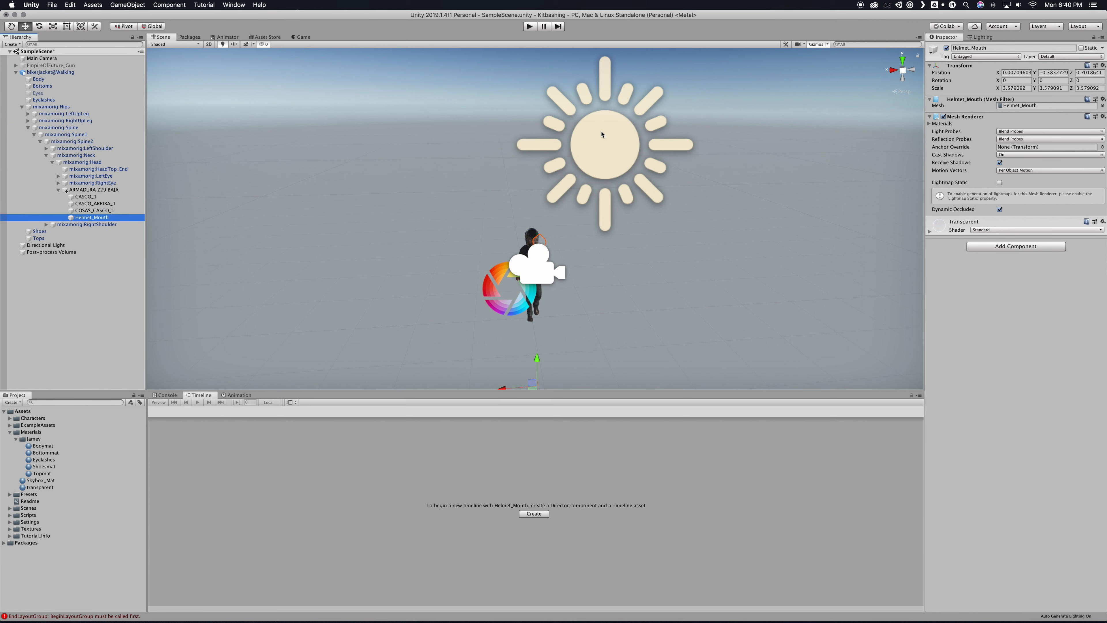
left_click(1102, 65)
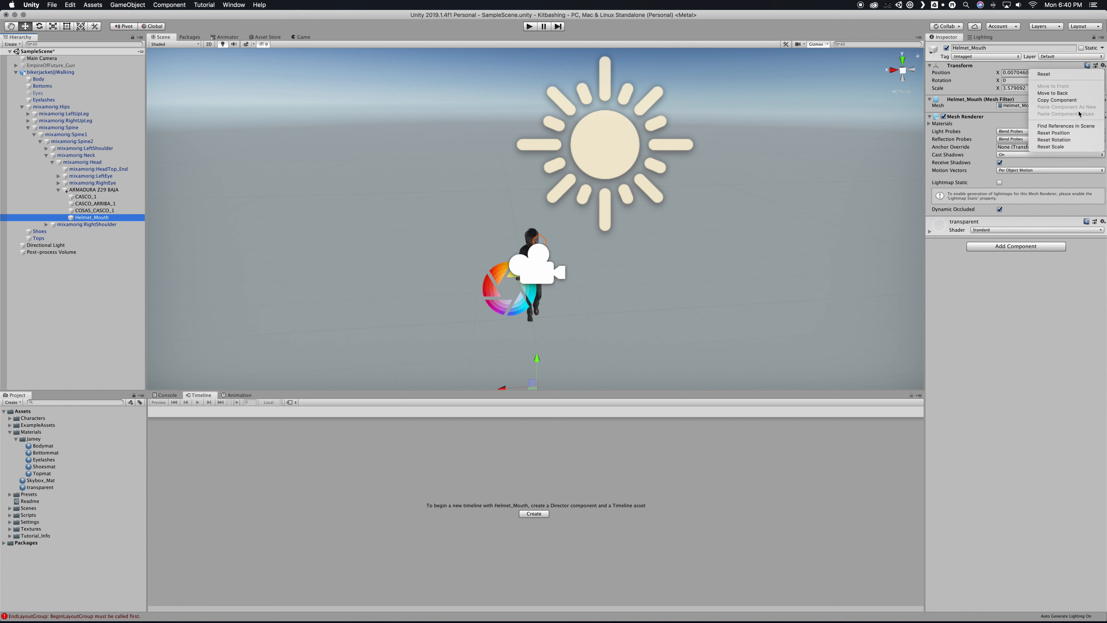
left_click(1069, 134)
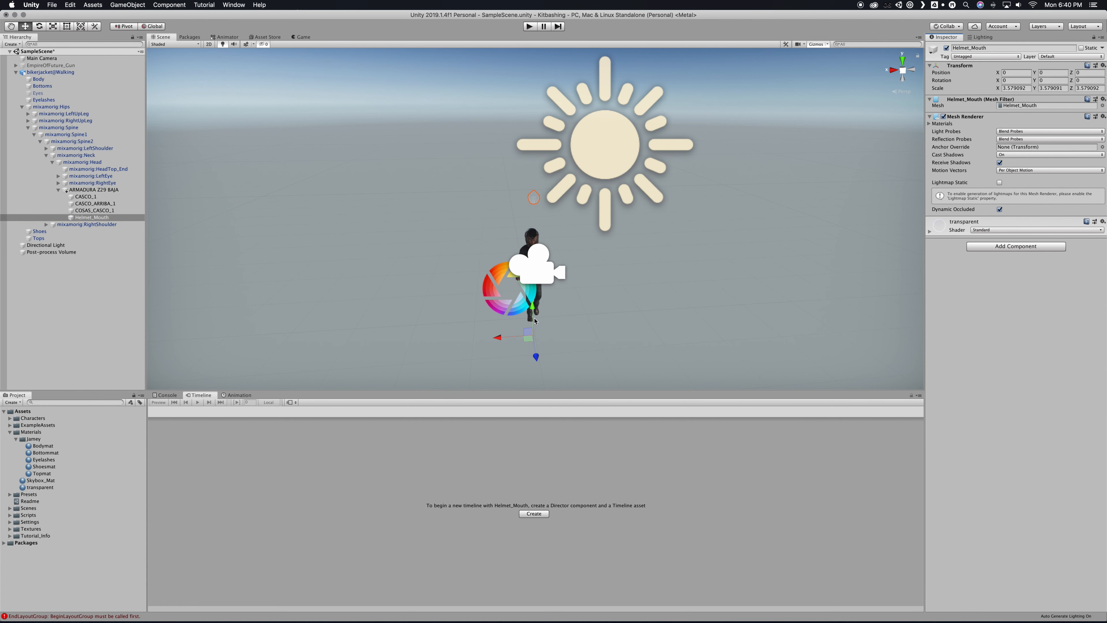
Step: Try lowering Helmet_Mouth to about Y -0.664, over the biker character's head
left_click_drag(530, 307, 528, 344)
scroll(527, 255, "up", 3)
scroll(527, 255, "up", 10)
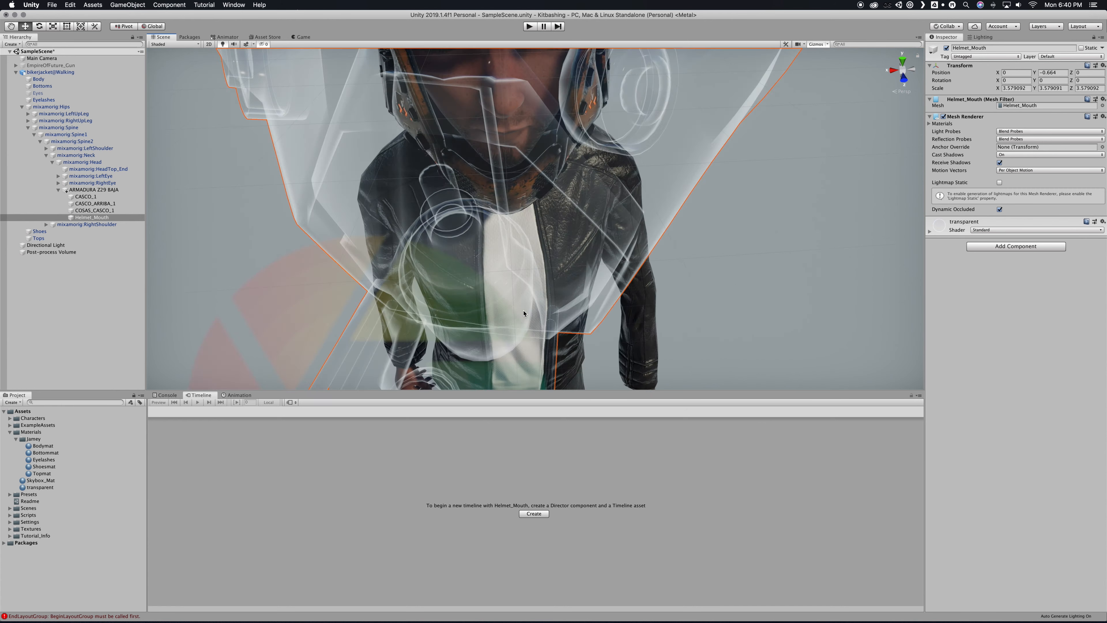
key("f")
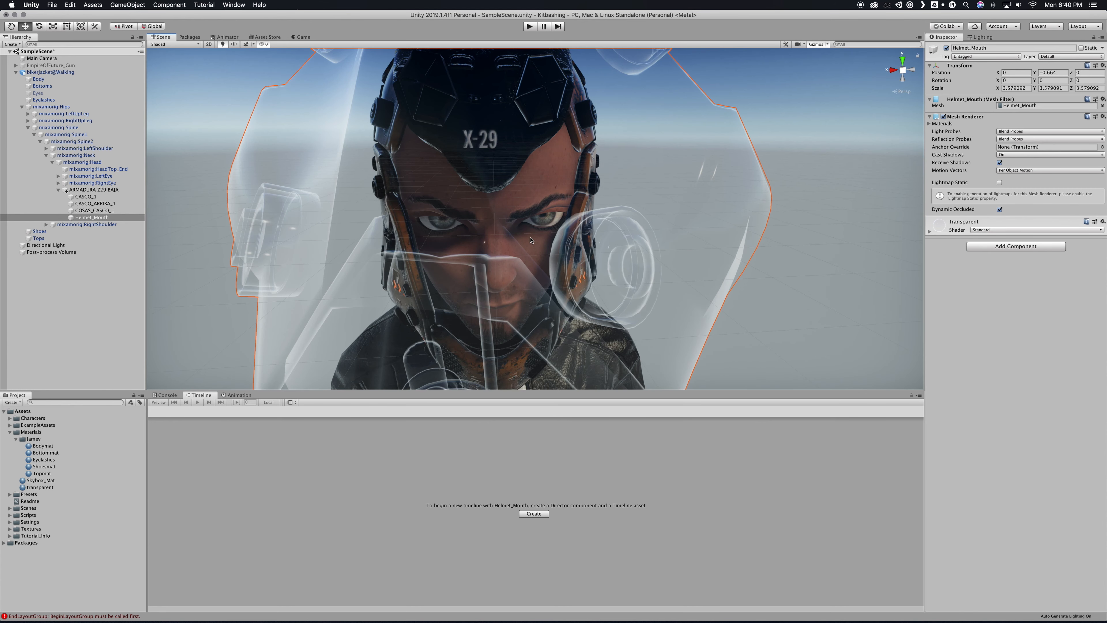
Step: Set the scale of Helmet_Mouth to 2 on the X, Y and Z axes
left_click(1027, 89)
type("2")
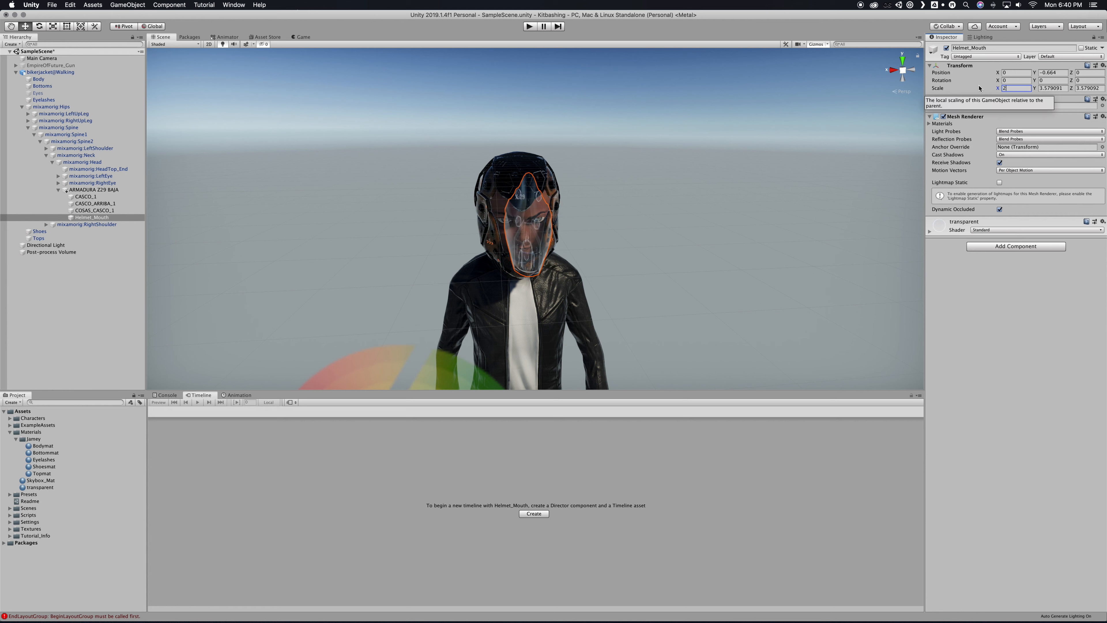
left_click(1039, 89)
type("2")
left_click(1098, 89)
type("2")
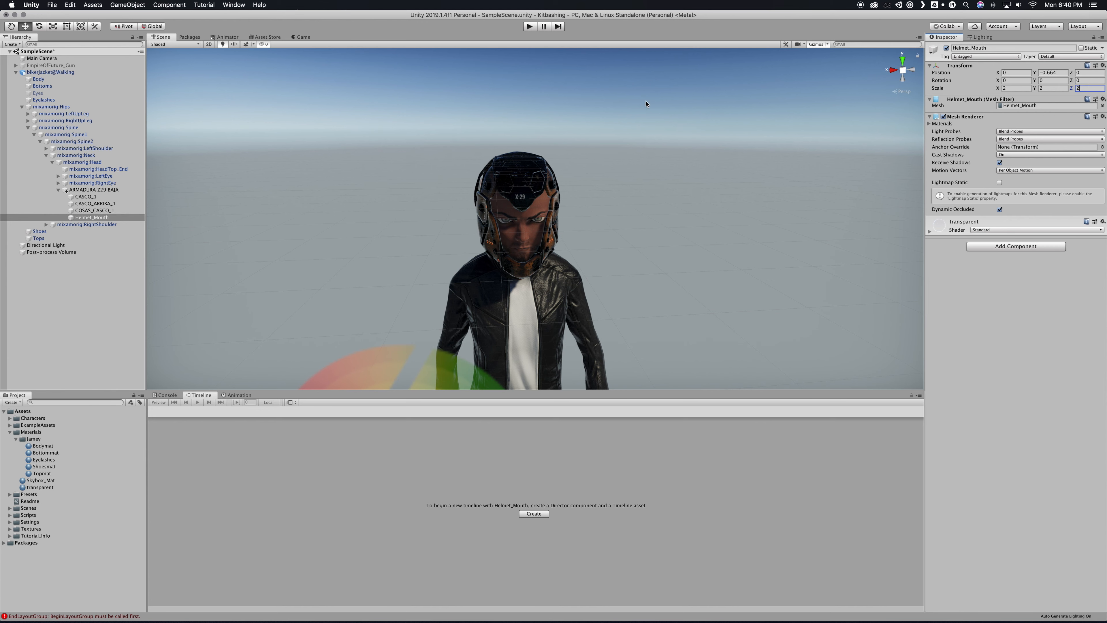
Step: Reset Helmet_Mouth's local position and raise it to about Y 0.298, level with the character's mouth
left_click(1104, 66)
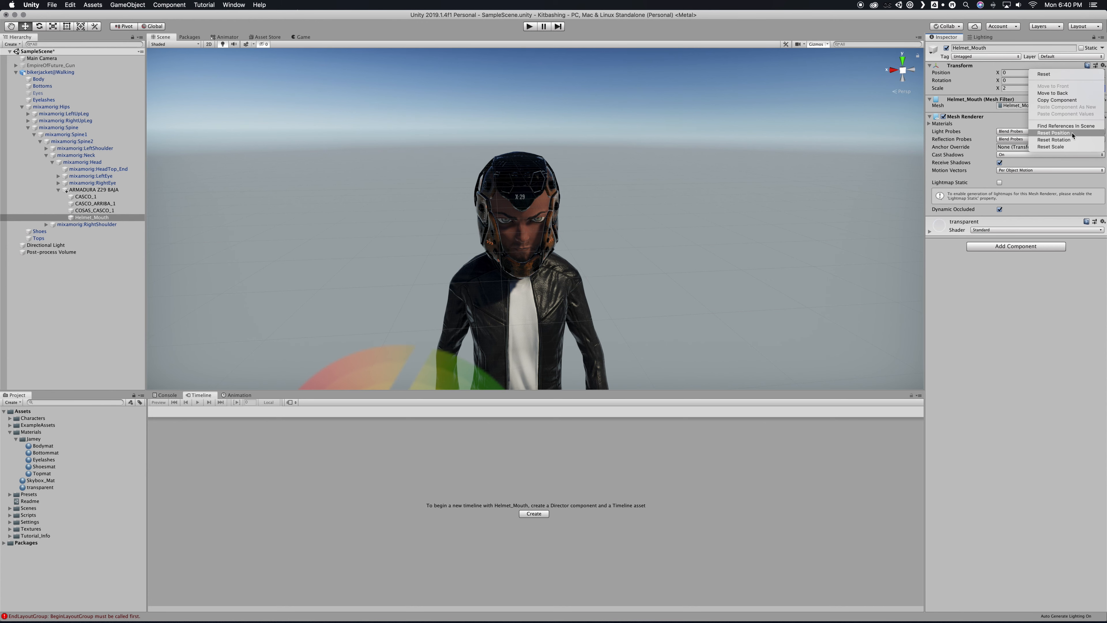
left_click(1063, 146)
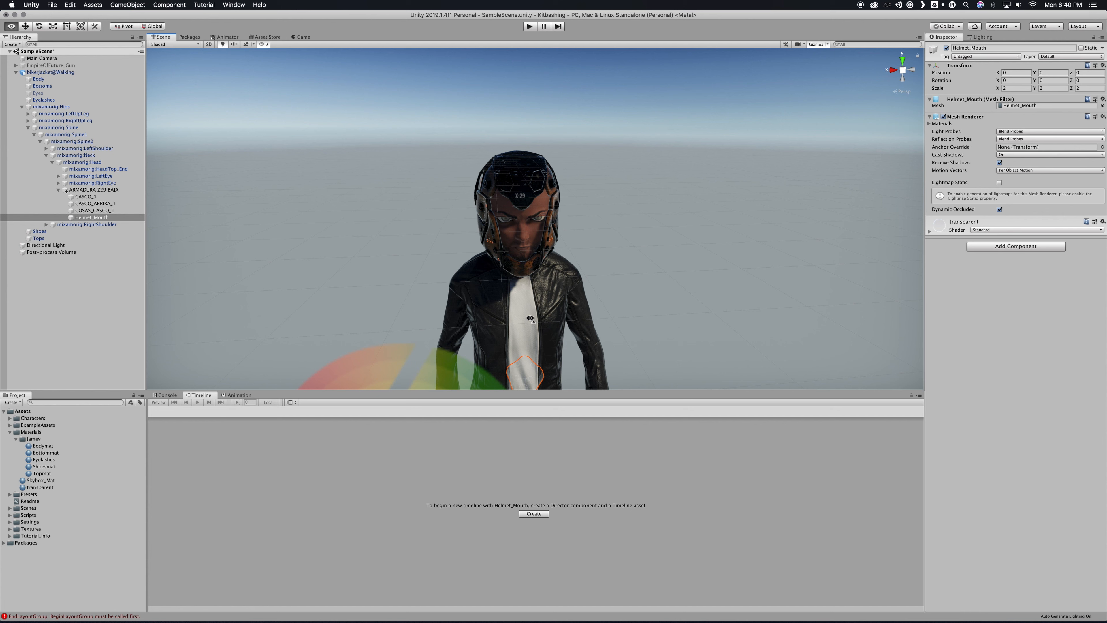
right_click_drag(539, 278, 540, 312)
right_click_drag(533, 225, 528, 302)
left_click_drag(529, 305, 528, 275)
right_click_drag(608, 301, 608, 272)
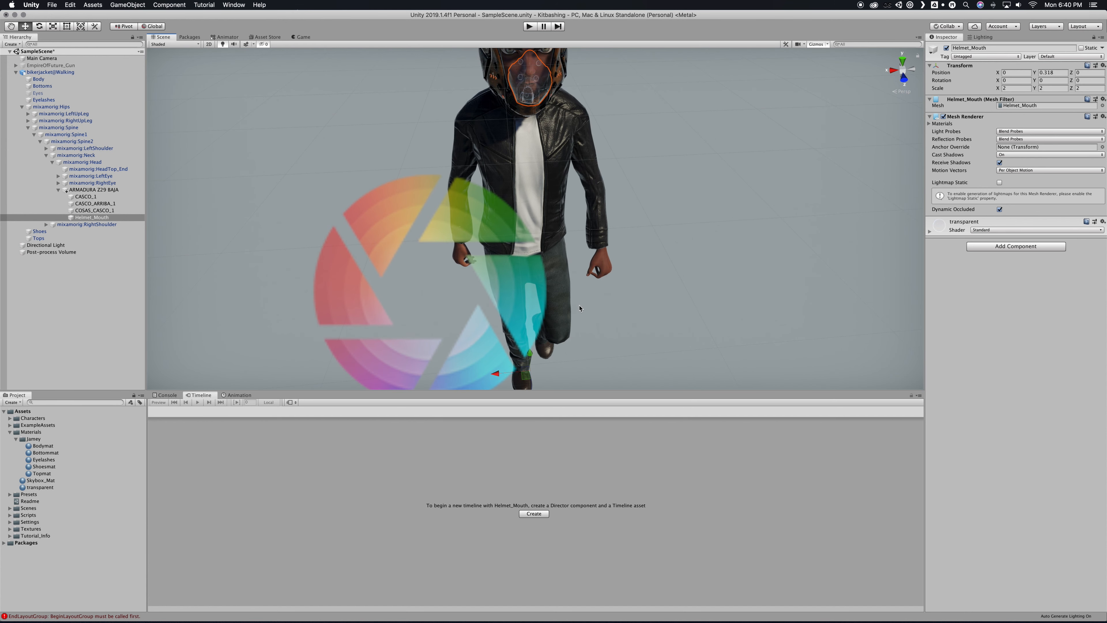
left_click_drag(529, 354, 529, 355)
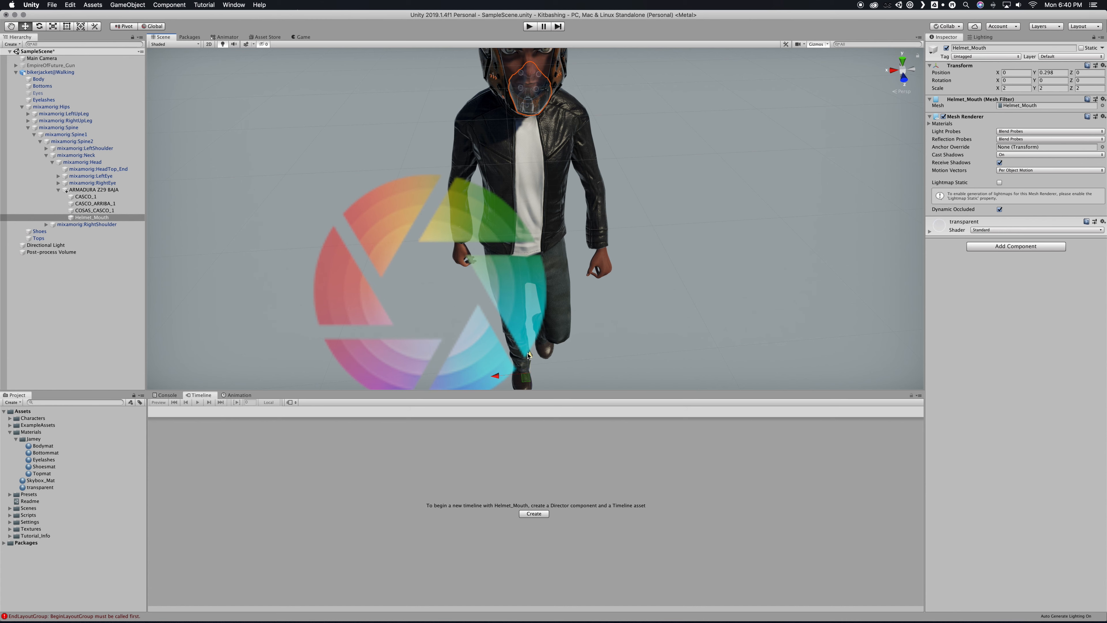
Step: Fit Helmet_Mouth closer to the face from a side view, at about Y 0.309 and Z -0.059
right_click_drag(528, 355, 626, 240)
right_click_drag(503, 233, 578, 239)
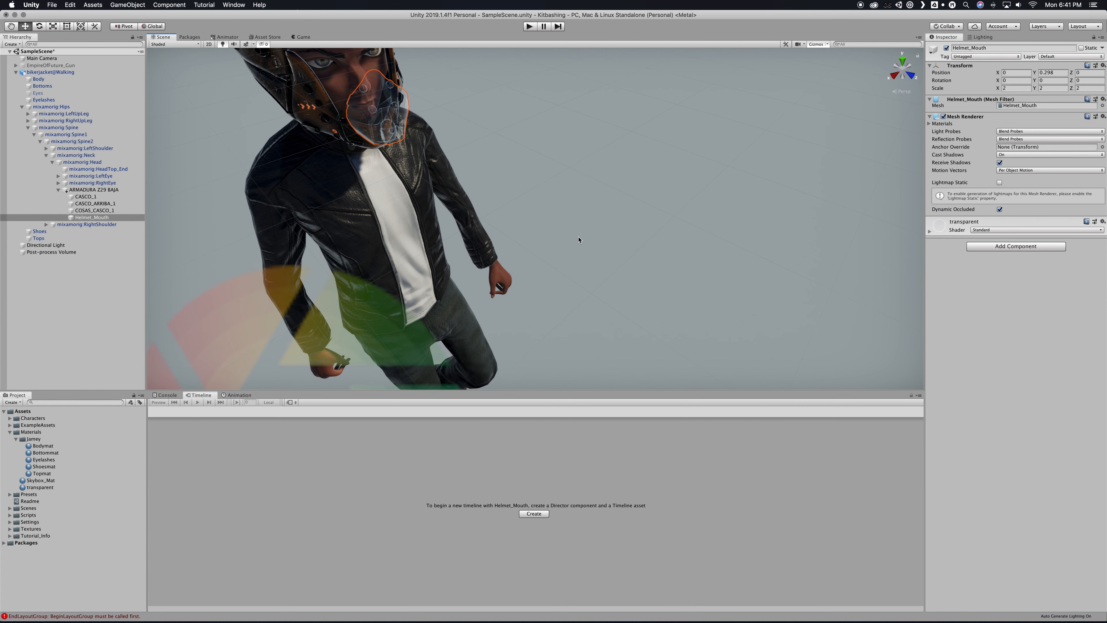
left_click(892, 78)
scroll(729, 104, "down", 10)
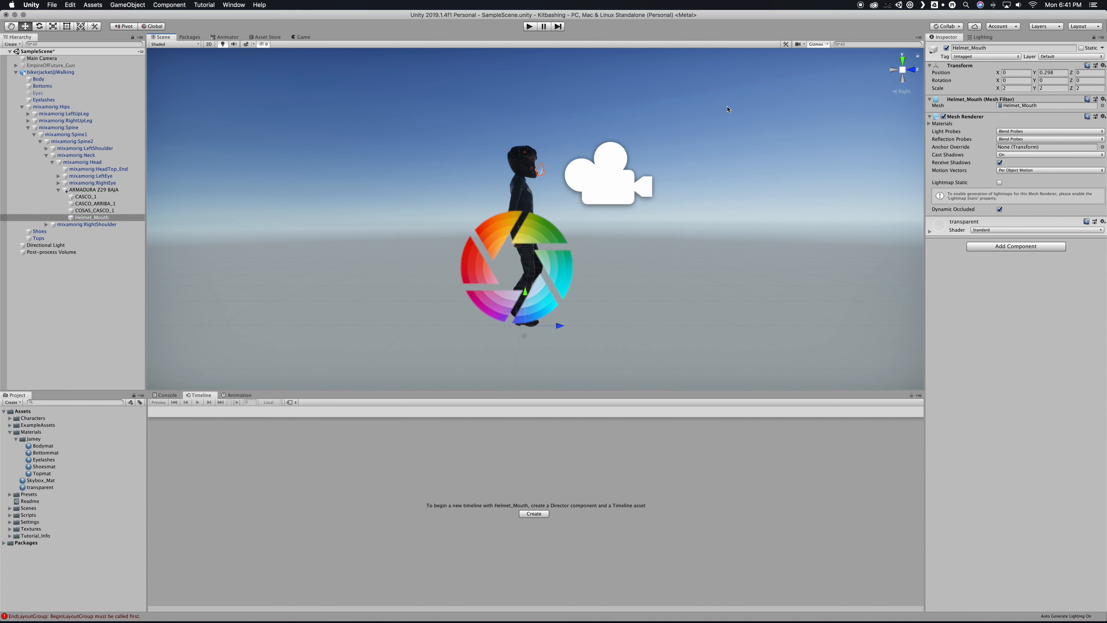
left_click_drag(524, 292, 523, 291)
left_click_drag(559, 324, 552, 323)
Step: Move Helmet_Mouth slightly forward from the face to about Z -0.041
right_click_drag(599, 220, 487, 192)
key("w")
key("f")
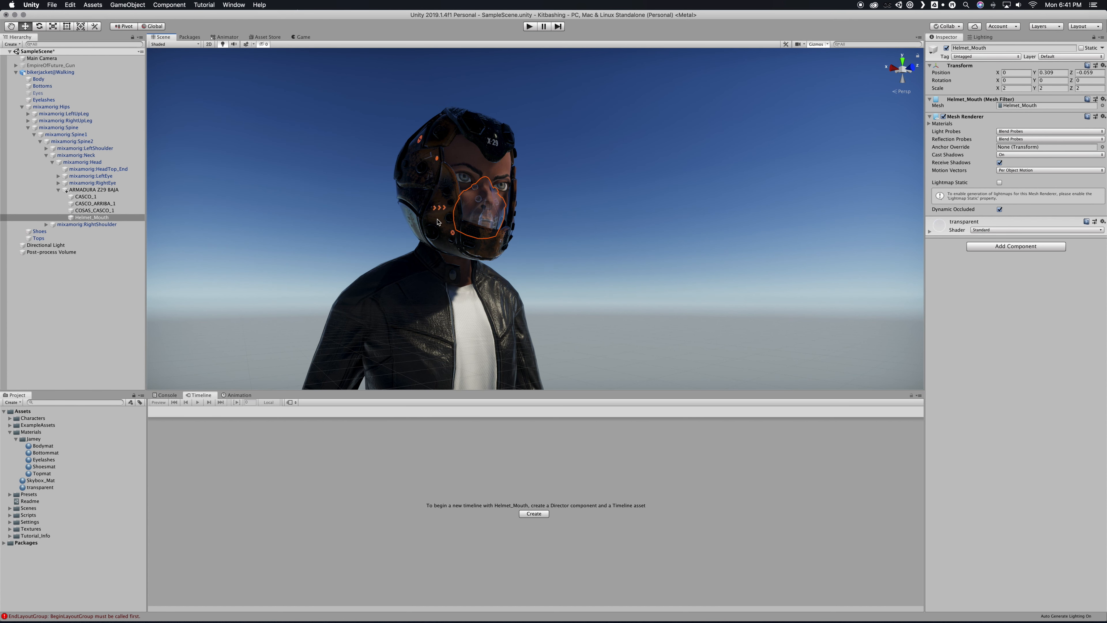
scroll(601, 244, "down", 10)
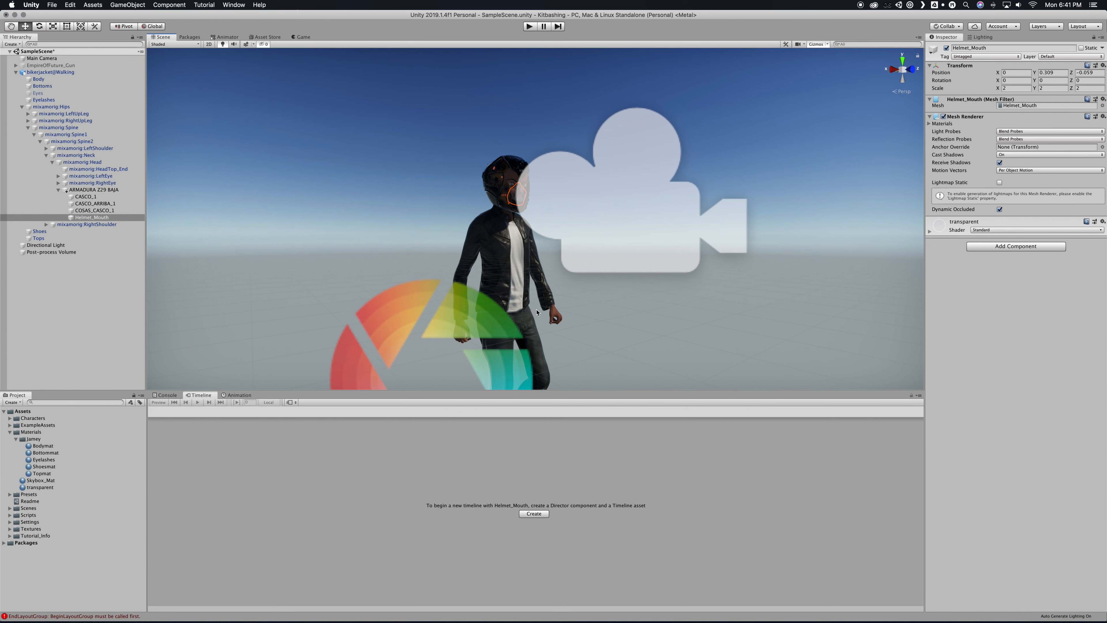
right_click_drag(579, 316, 575, 340)
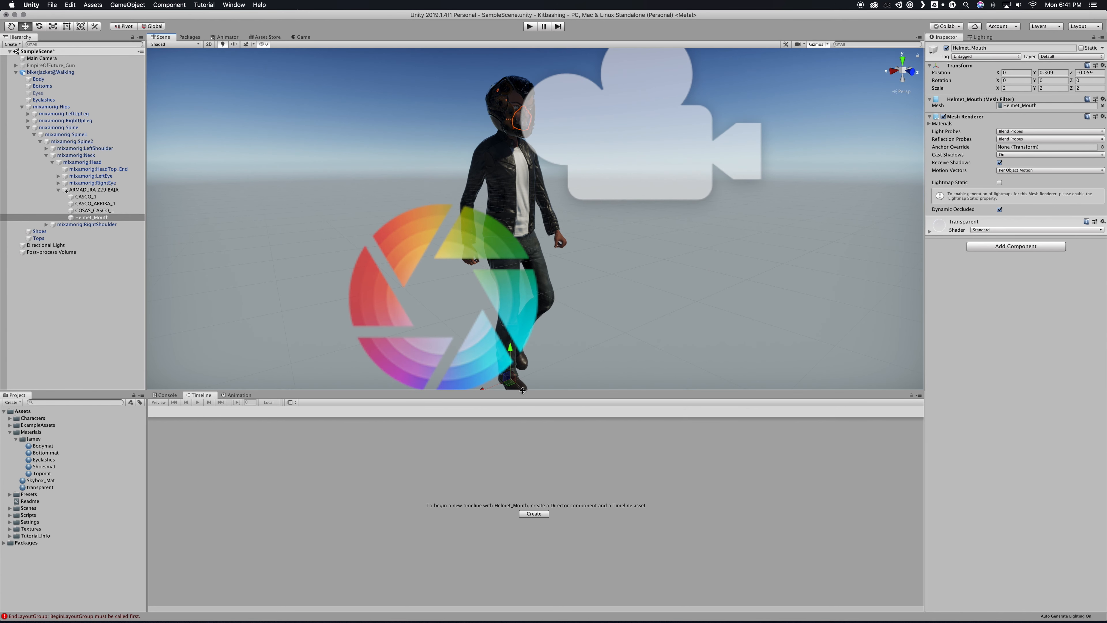
left_click_drag(534, 398, 528, 420)
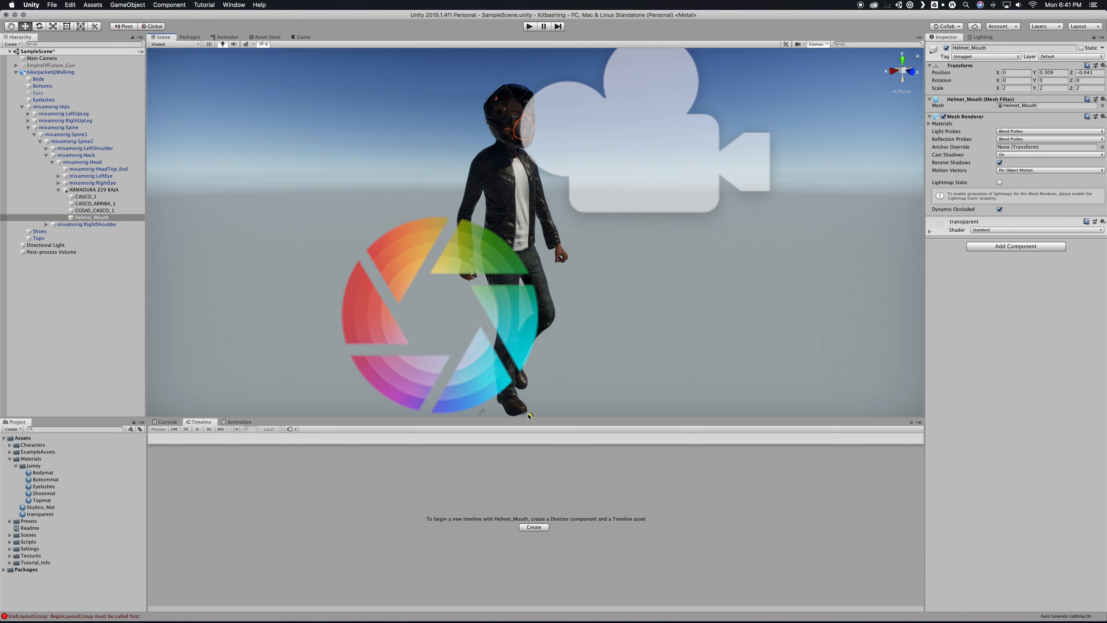
Step: Check the visor's fit from the front and lower Helmet_Mouth slightly to about Y 0.301
mouse_move(601, 331)
right_mouse_down()
mouse_move(602, 285)
mouse_move(589, 318)
right_mouse_up()
scroll(605, 310, "up", 5)
key("w")
key("s")
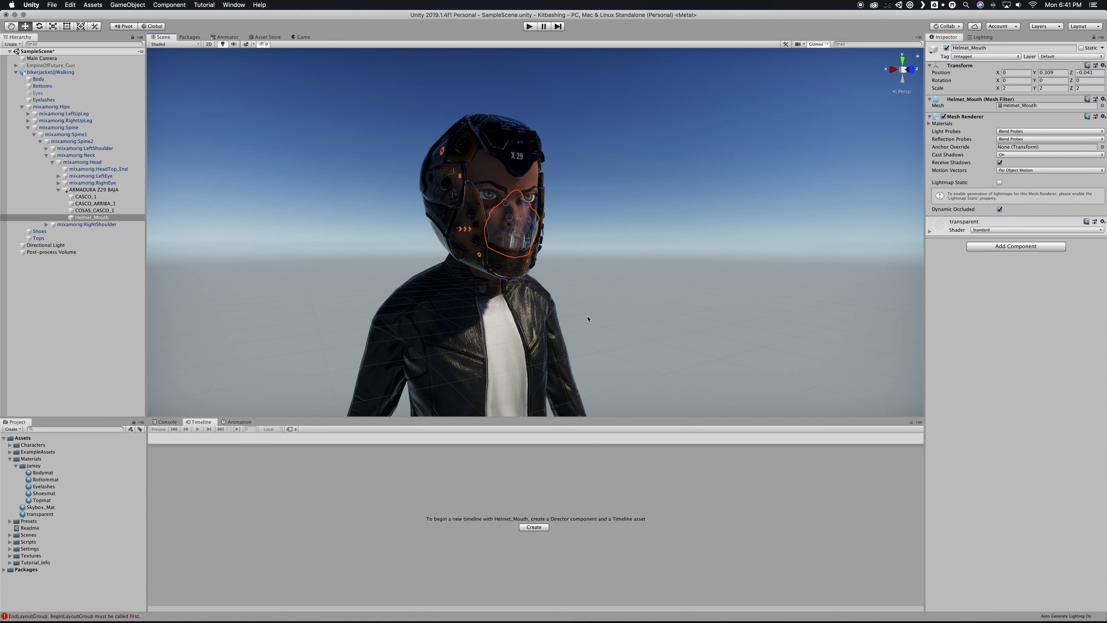
left_click(616, 302)
left_click(910, 71)
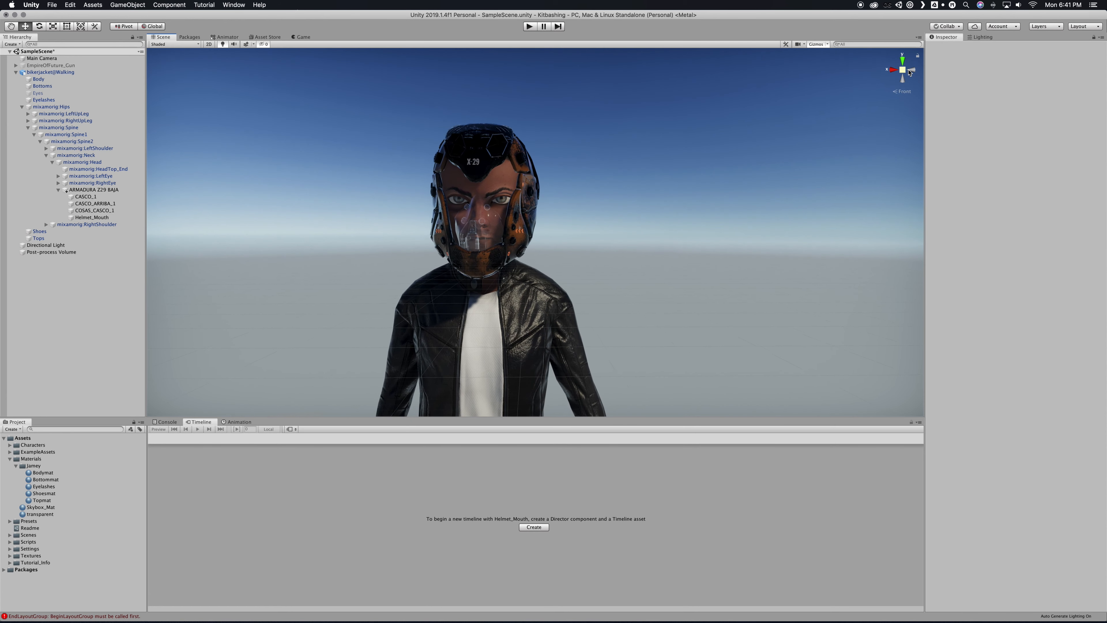
right_click_drag(585, 261, 610, 260)
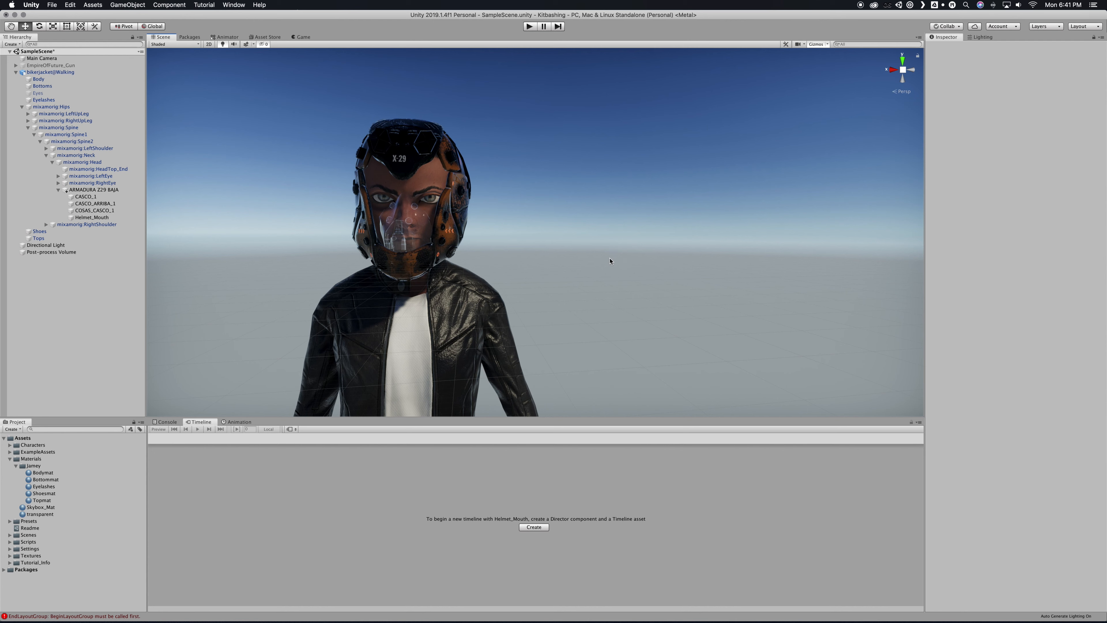
left_click(410, 224)
scroll(693, 236, "down", 5)
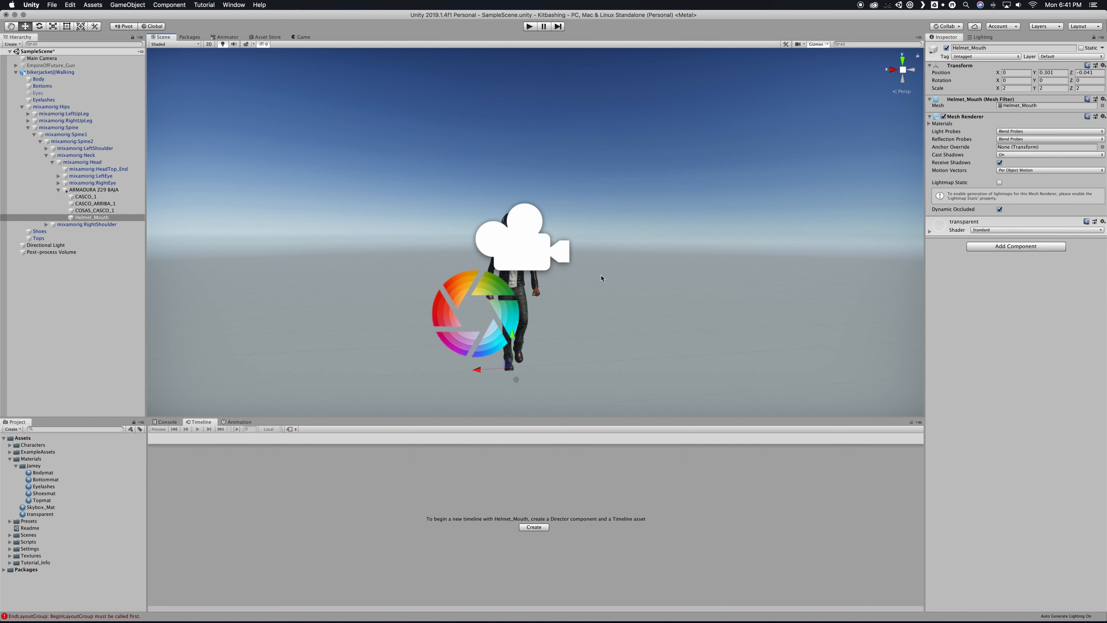
scroll(602, 278, "up", 5)
scroll(603, 278, "up", 5)
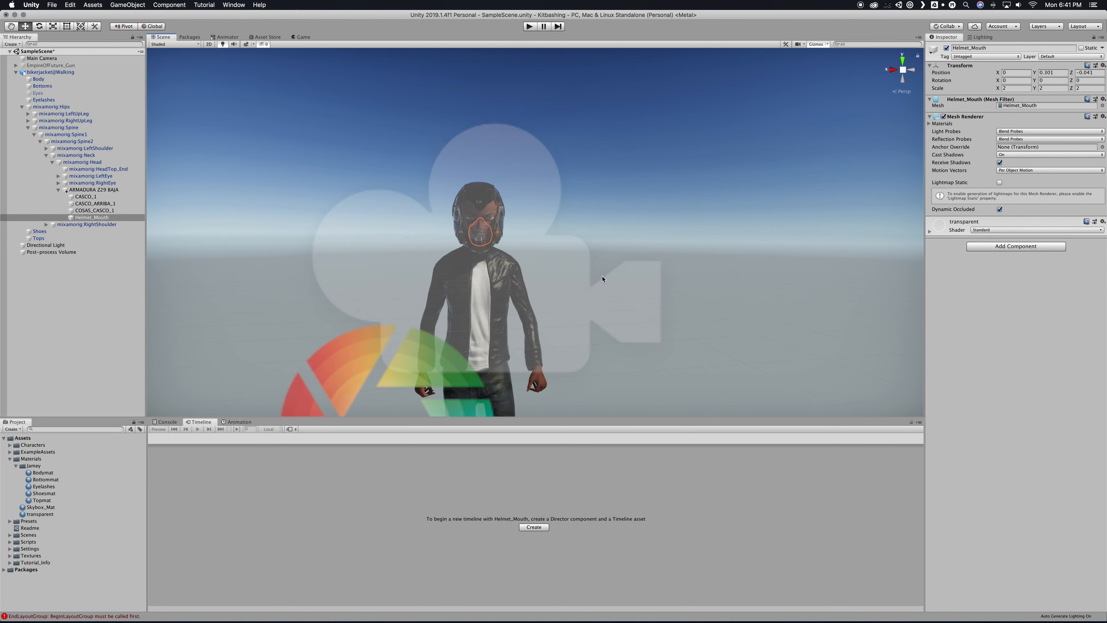
Step: Deselect Helmet_Mouth and preview the helmeted character through the main camera in the Game view
left_click(601, 278)
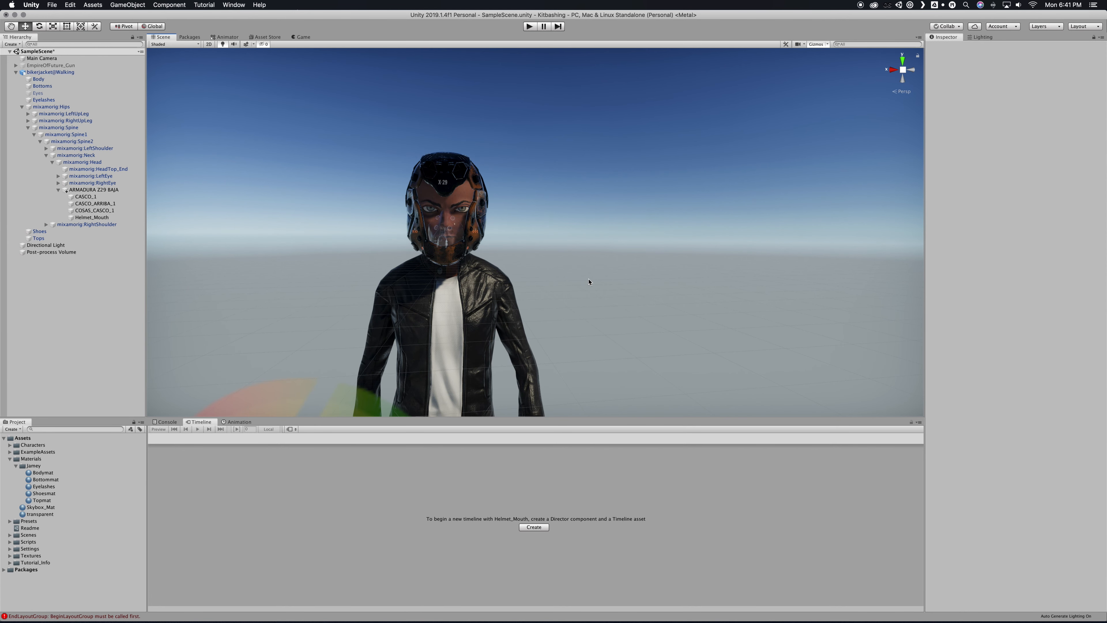
right_click_drag(586, 265, 593, 245)
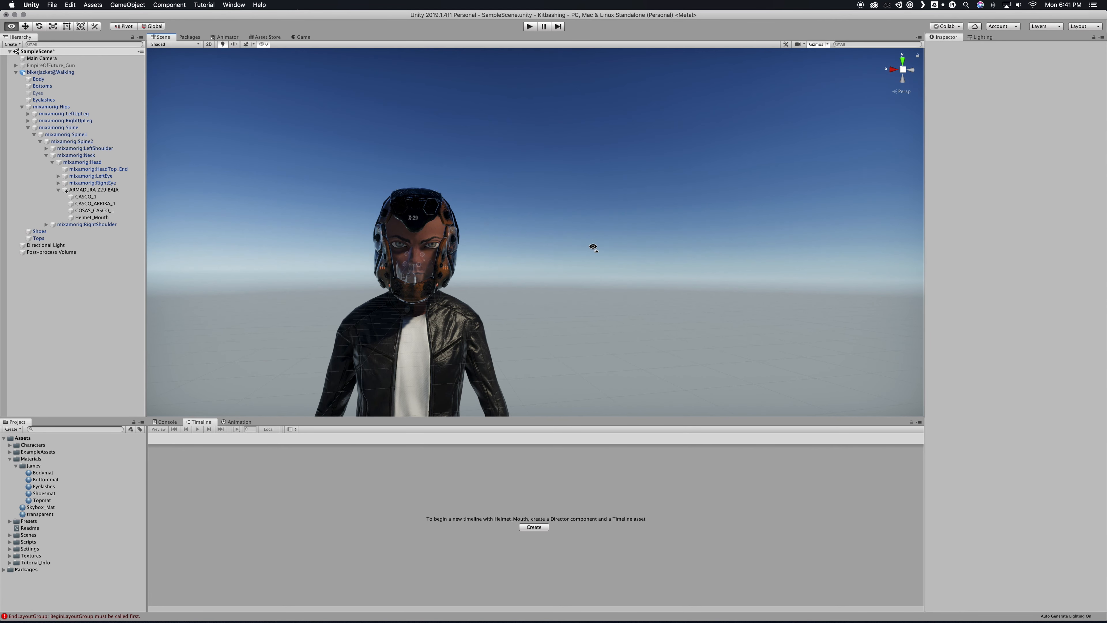
left_click(302, 37)
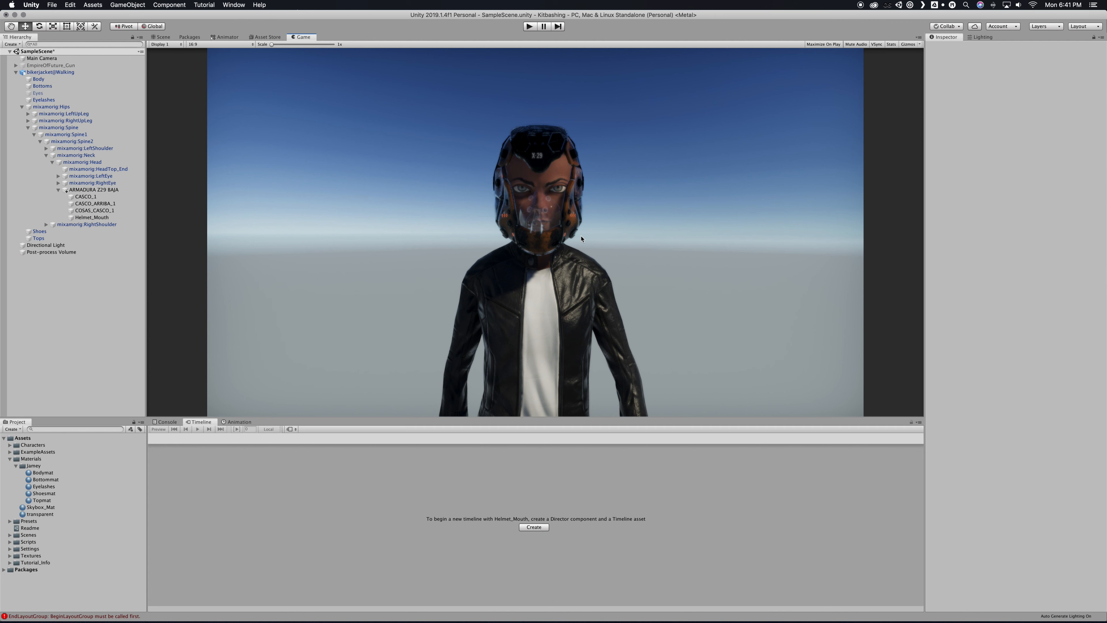
Step: Collapse the bone hierarchy and the bikerjacket@Walking object, and select bikerjacket@Walking
left_click(22, 107)
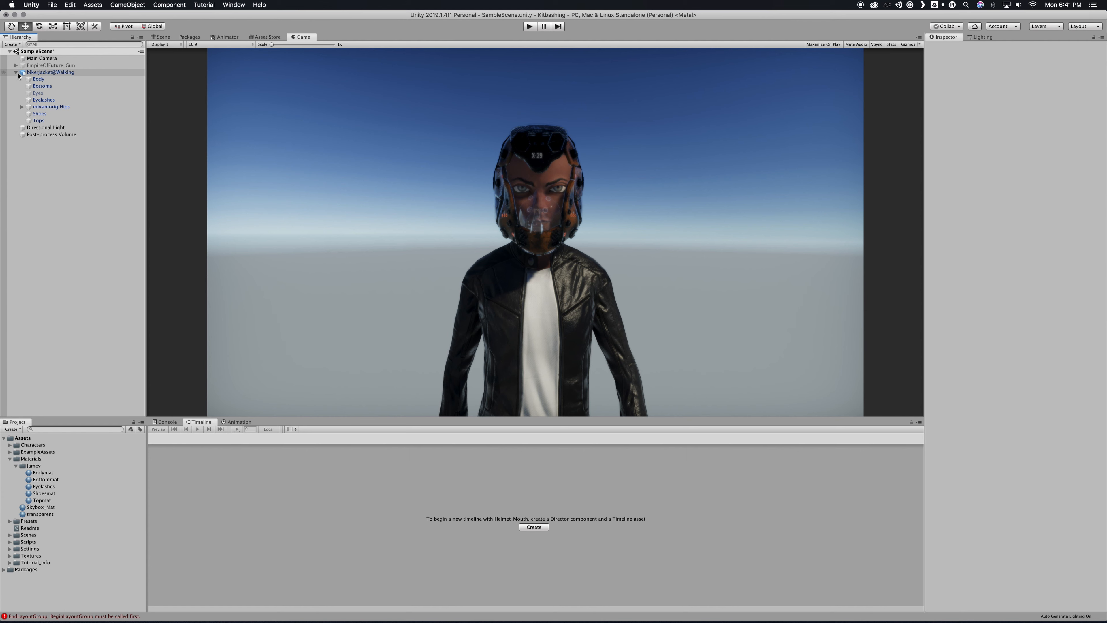
left_click(16, 73)
left_click(30, 73)
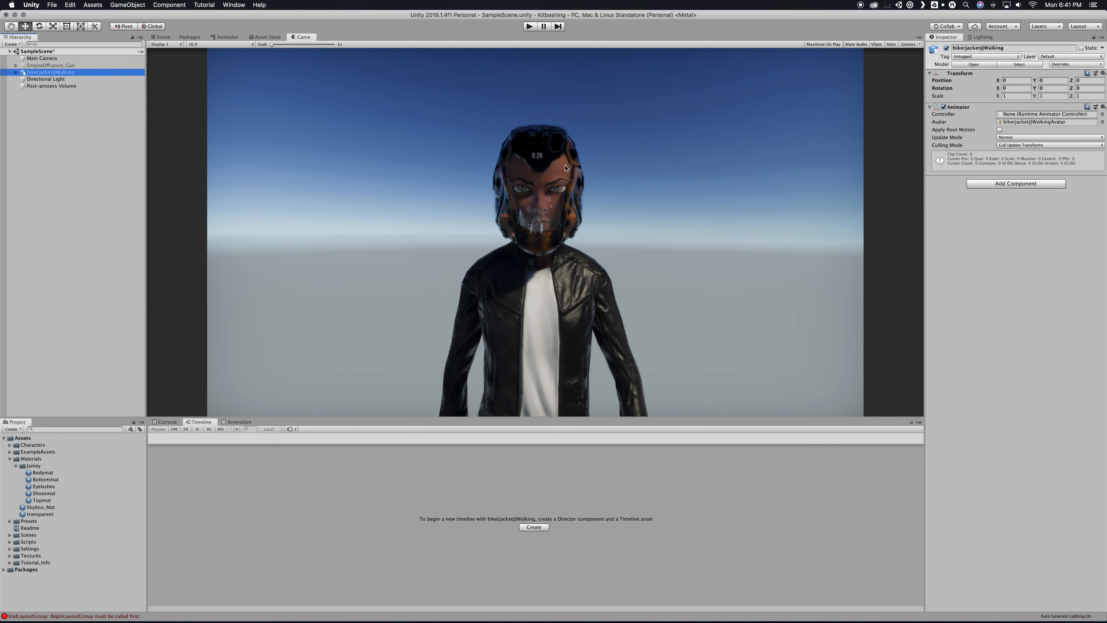